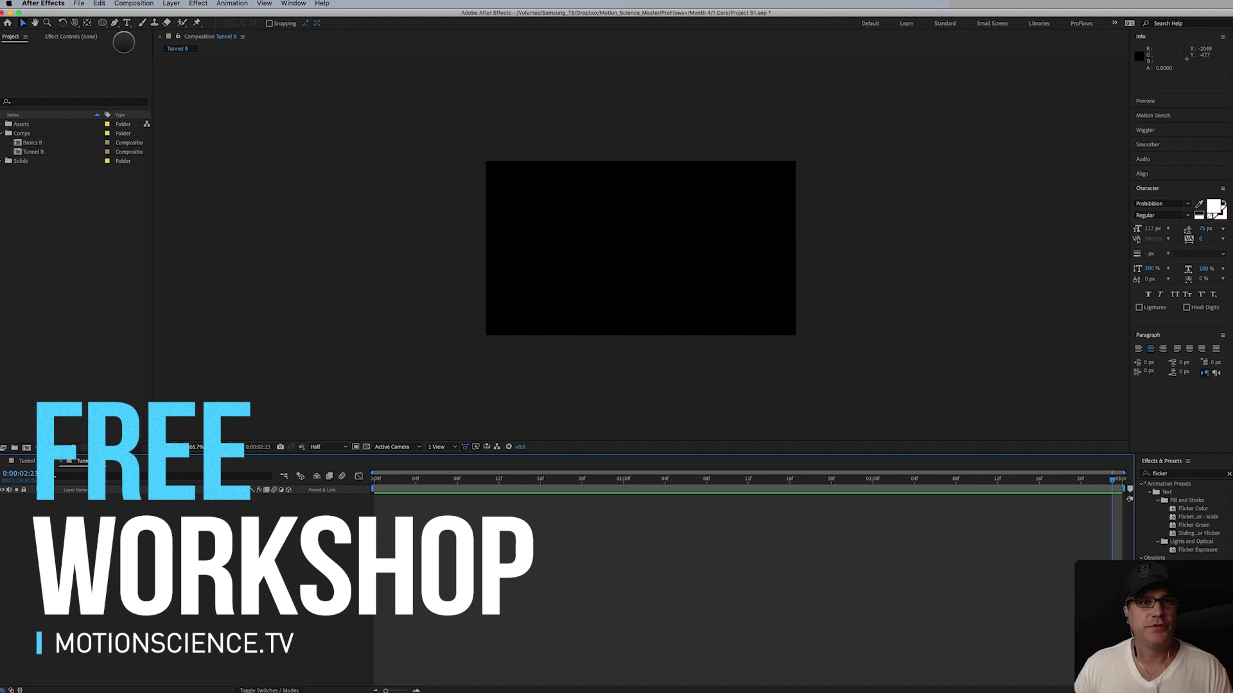
# Switch the Shape tool to the Rectangle Tool
pyautogui.moveTo(102, 22); pyautogui.dragTo(142, 24)
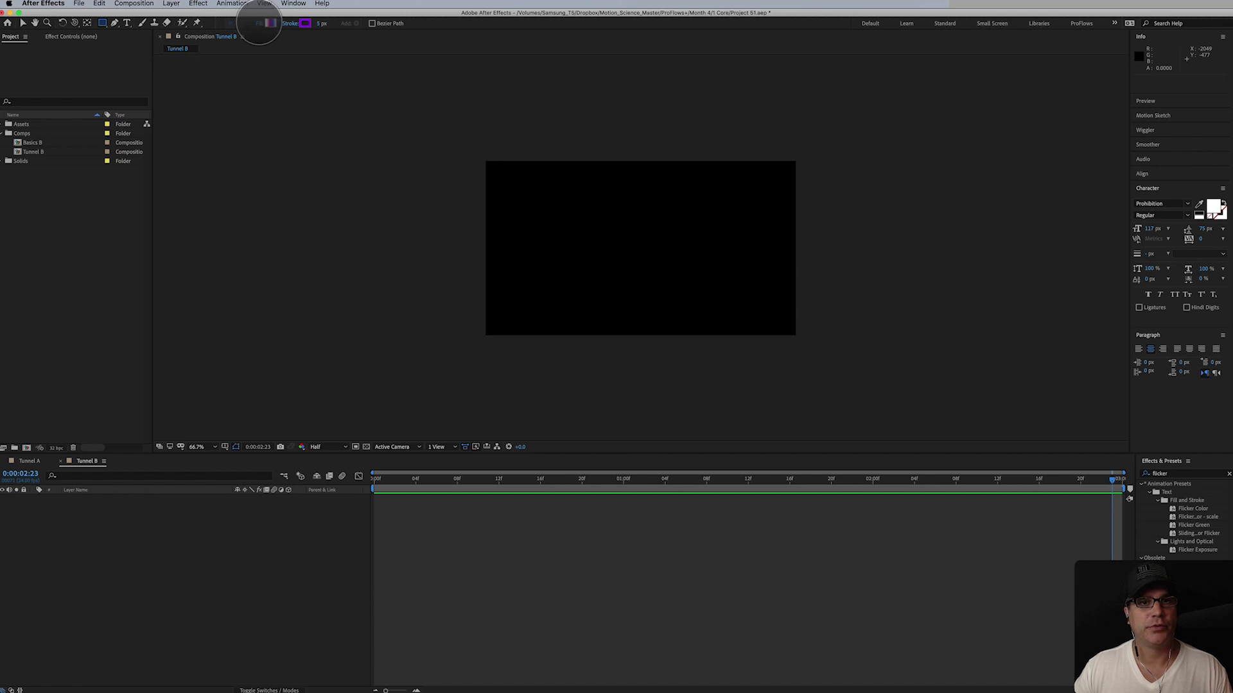
# Create a full-composition rectangle shape layer and set its fill to None
pyautogui.doubleClick(102, 23)
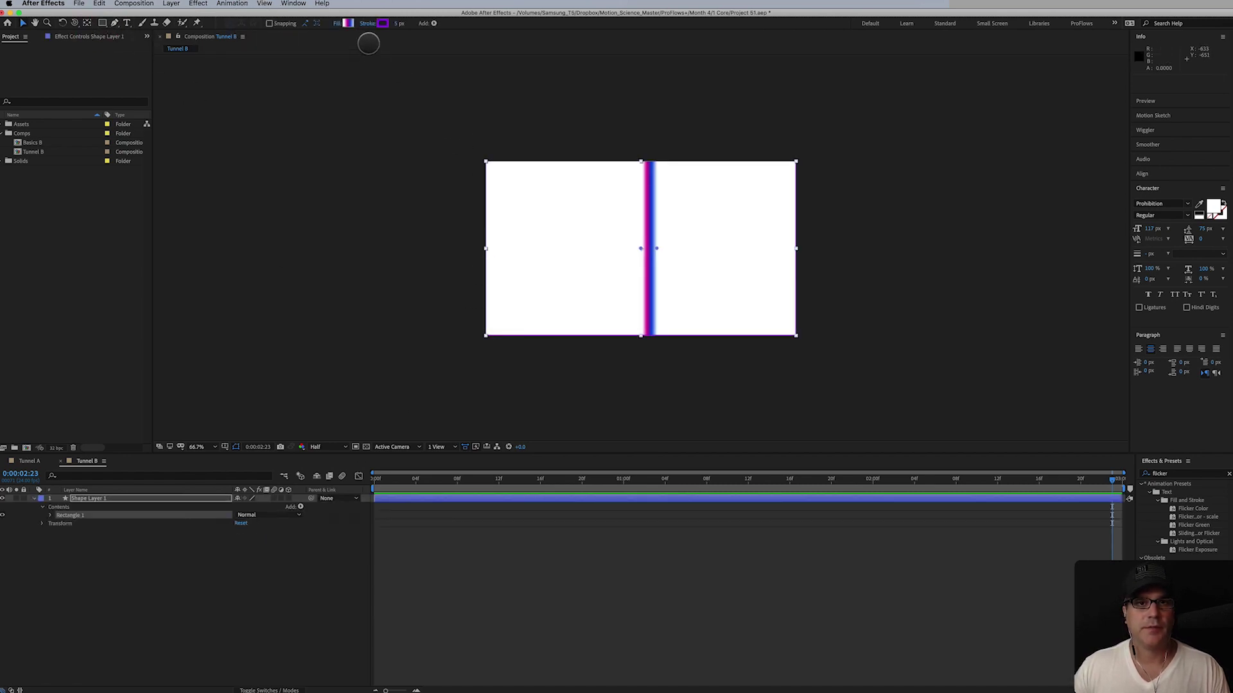
pyautogui.click(348, 23)
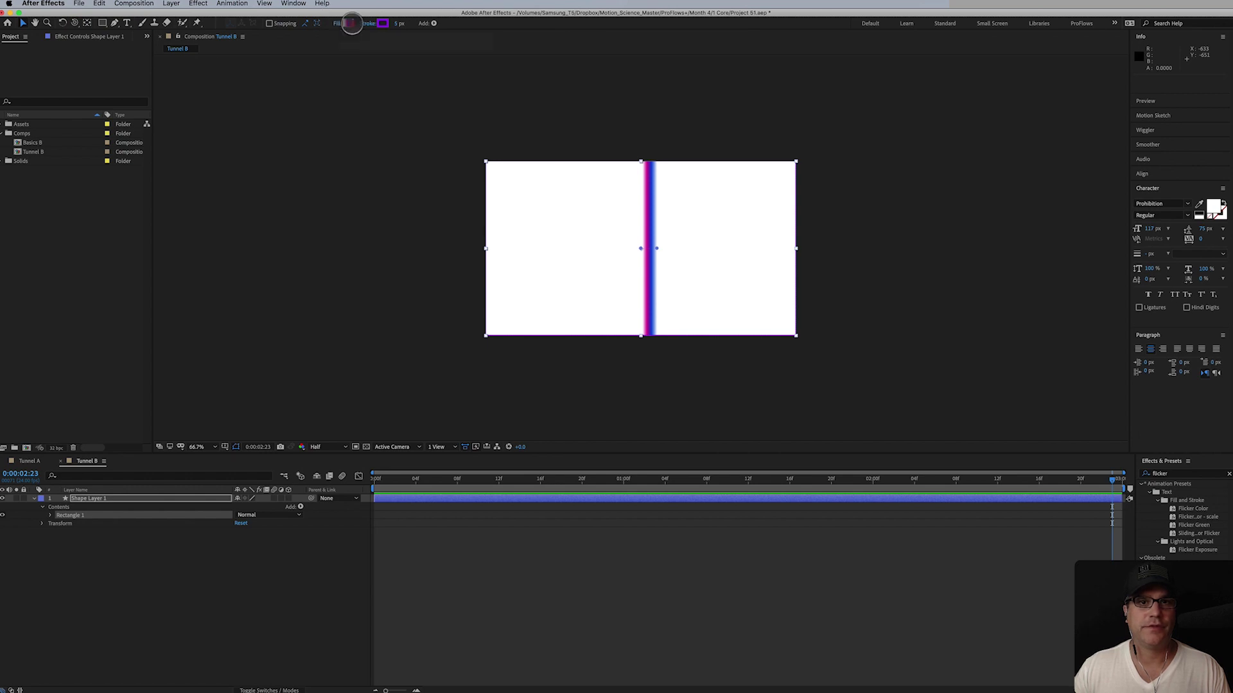
pyautogui.click(483, 308)
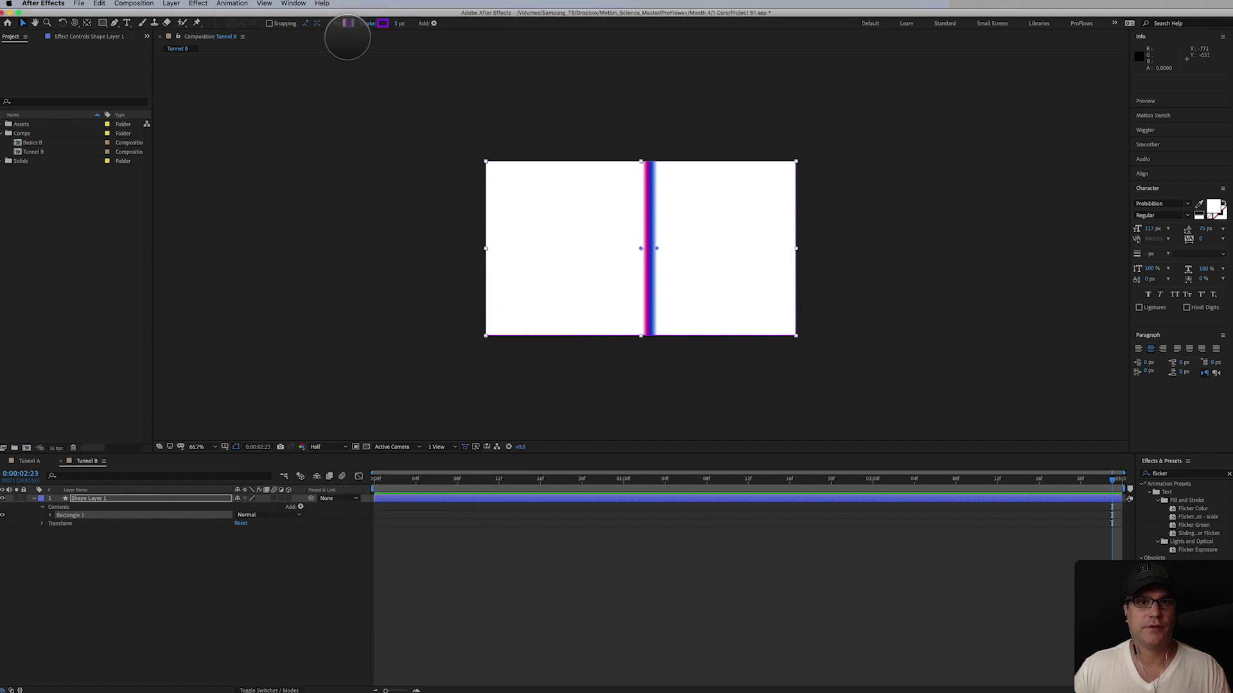
pyautogui.click(337, 23)
pyautogui.click(311, 119)
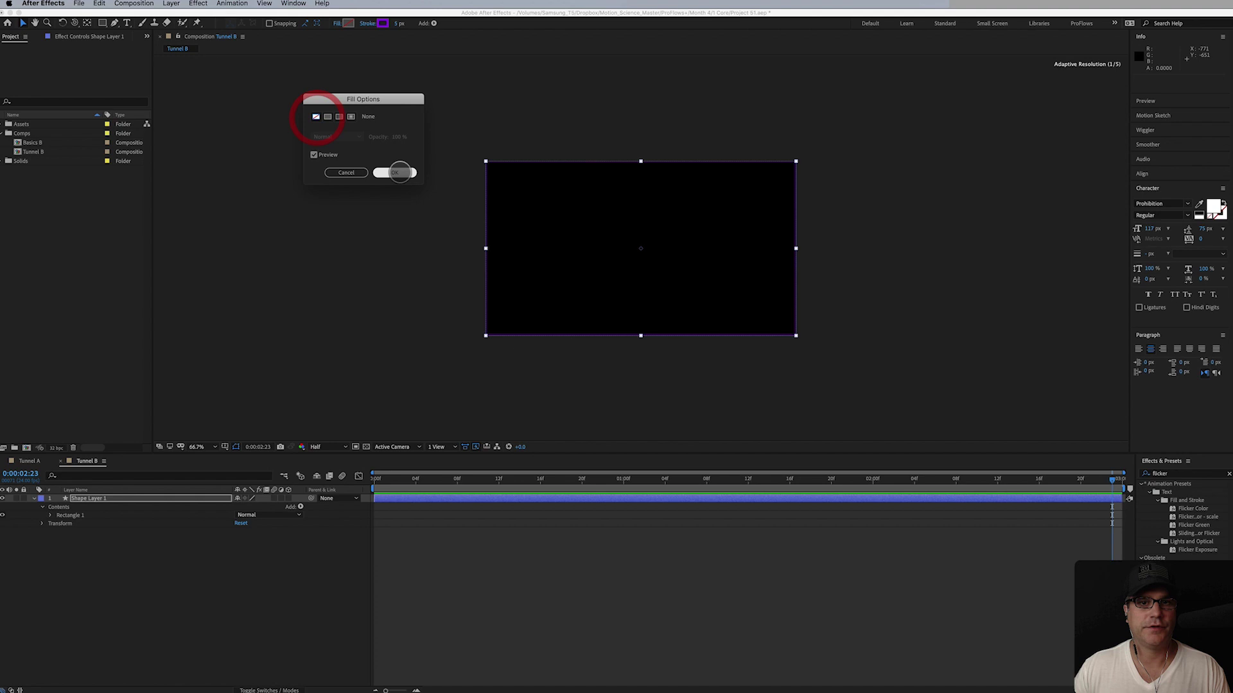
pyautogui.click(396, 170)
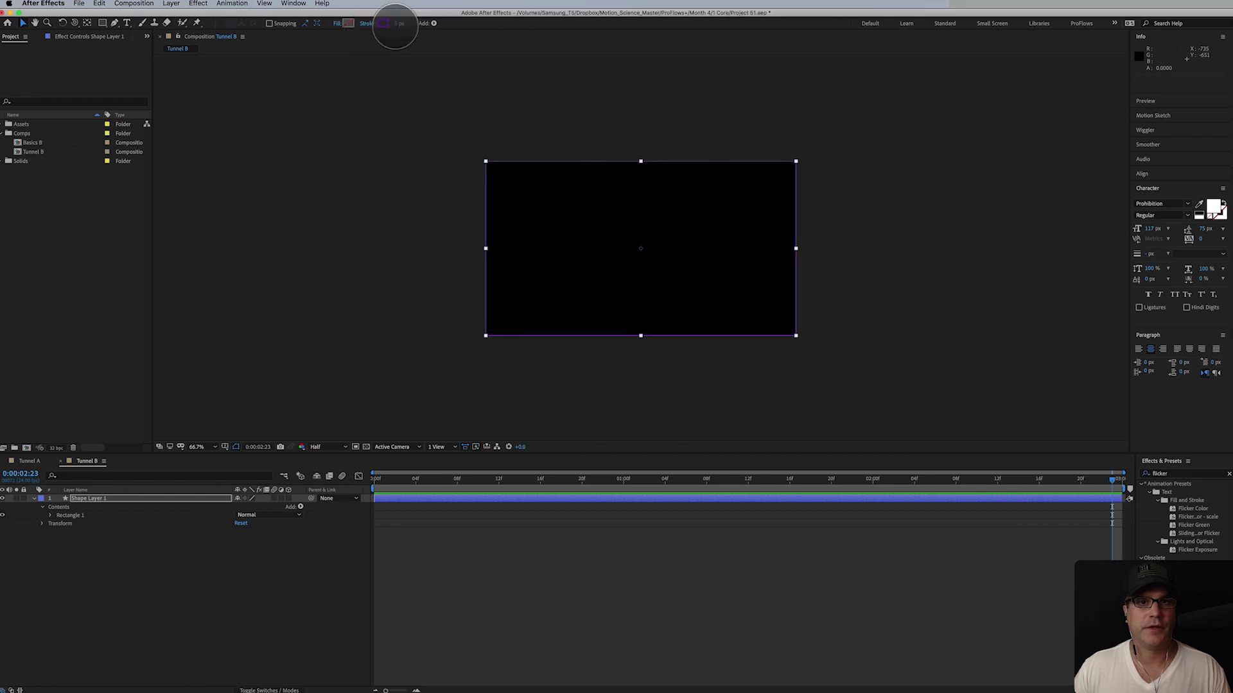
# Set Rectangle Path 1's size to 500 by 500
pyautogui.click(84, 499)
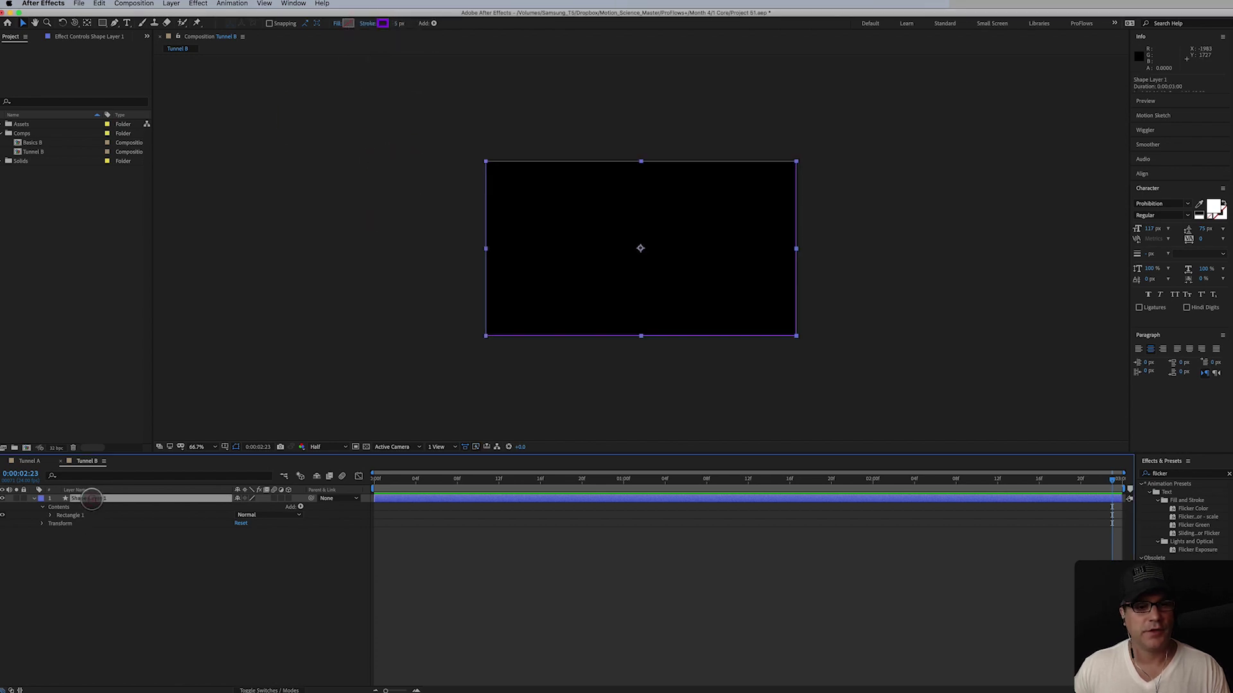
pyautogui.click(51, 515)
pyautogui.click(58, 523)
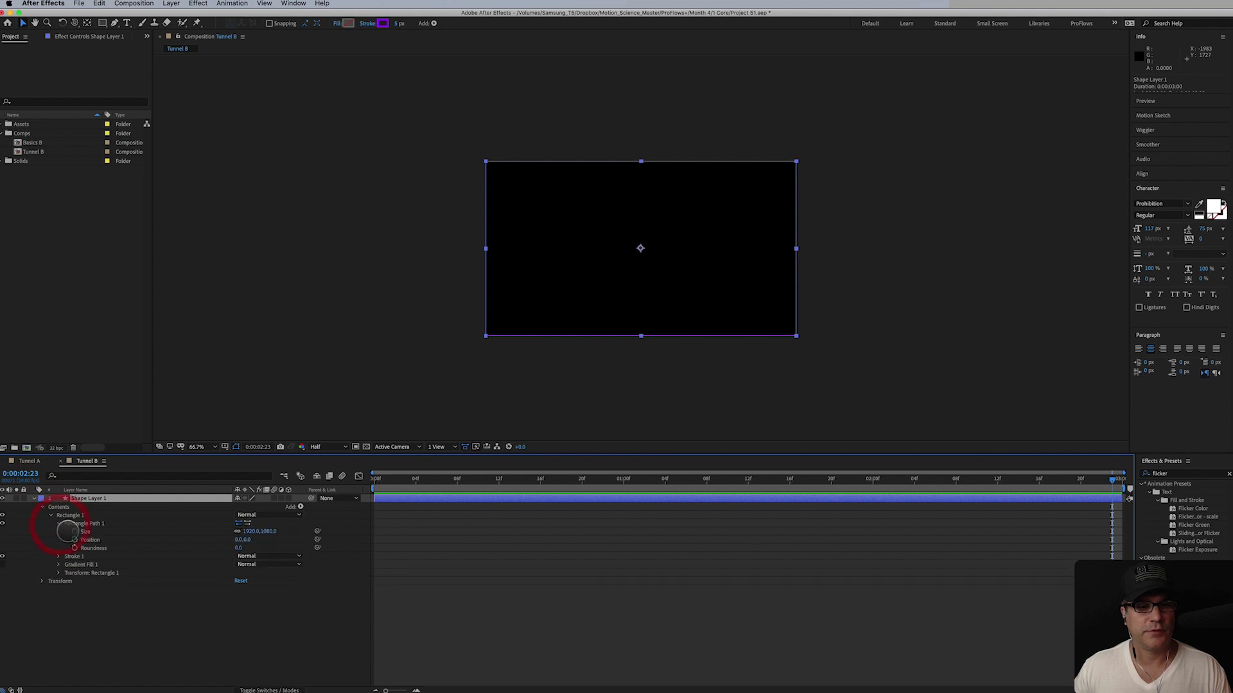
pyautogui.click(248, 532)
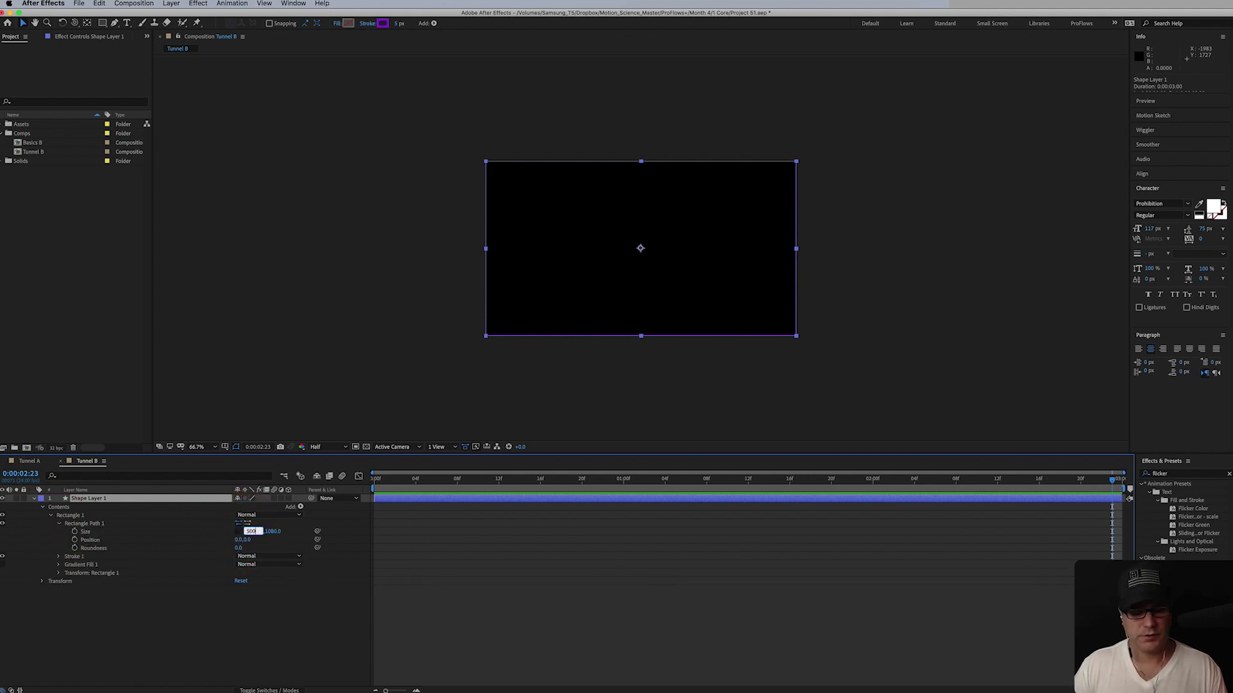
pyautogui.write('500')
pyautogui.press('Tab')
pyautogui.write('500')
pyautogui.press('Return')
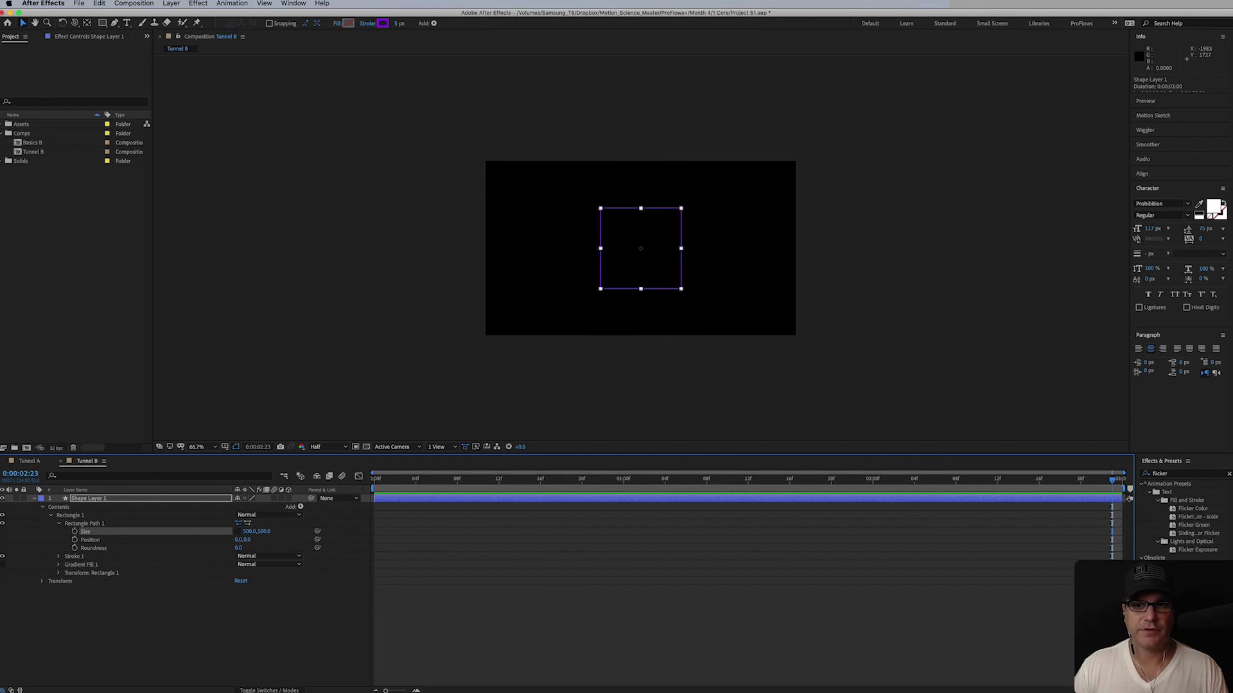
# Set the square's stroke width to 250 px, keeping the purple stroke colour
pyautogui.click(110, 499)
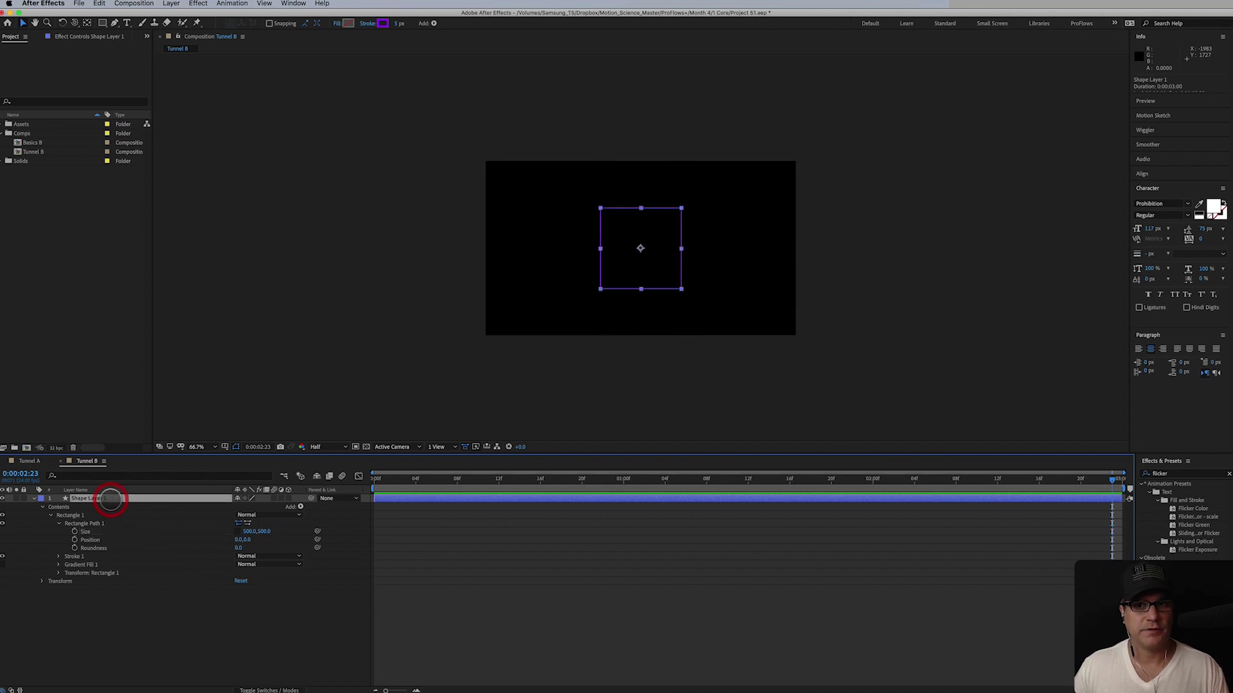
pyautogui.click(396, 24)
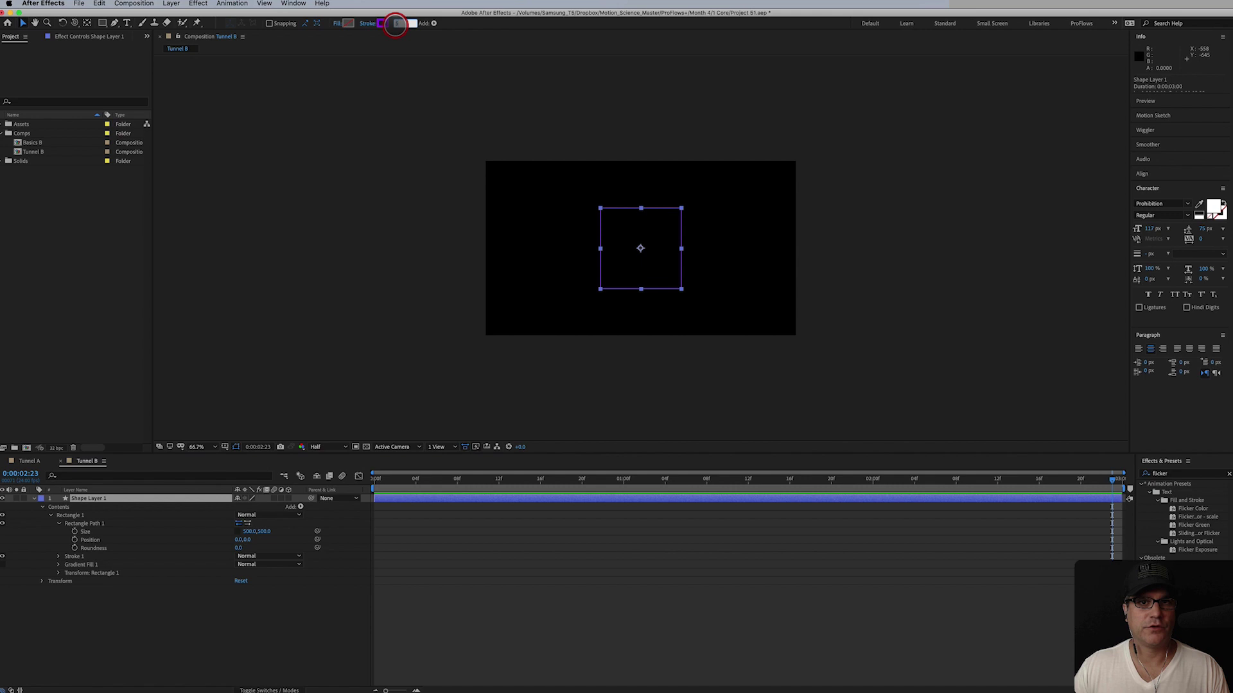
pyautogui.write('250')
pyautogui.press('Return')
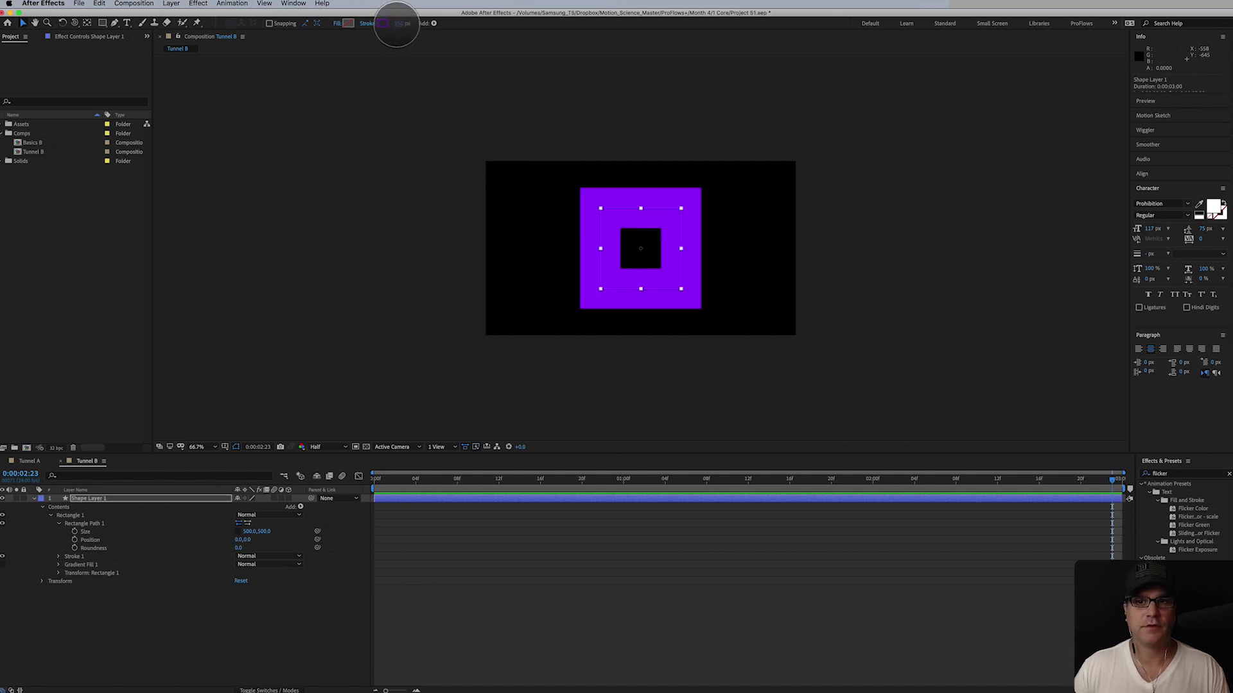
pyautogui.moveTo(396, 24)
pyautogui.mouseDown()
pyautogui.moveTo(385, 60)
pyautogui.moveTo(403, 52)
pyautogui.moveTo(398, 24)
pyautogui.mouseUp()
pyautogui.click(398, 23)
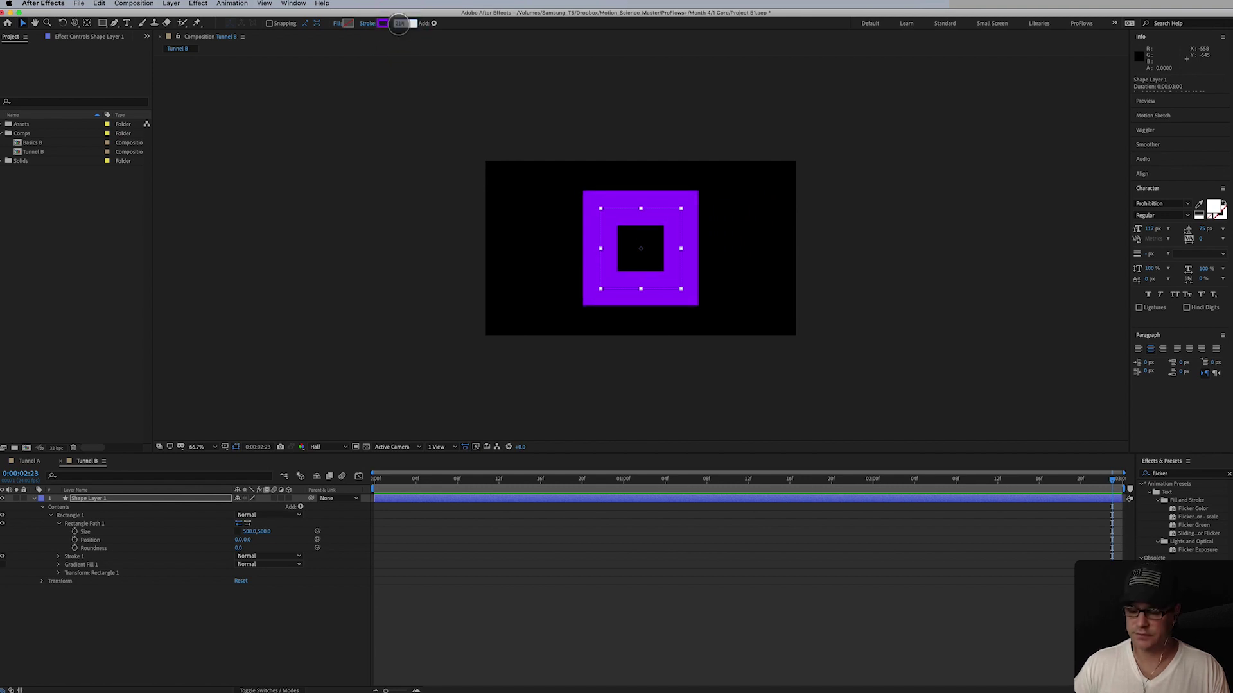
pyautogui.write('250')
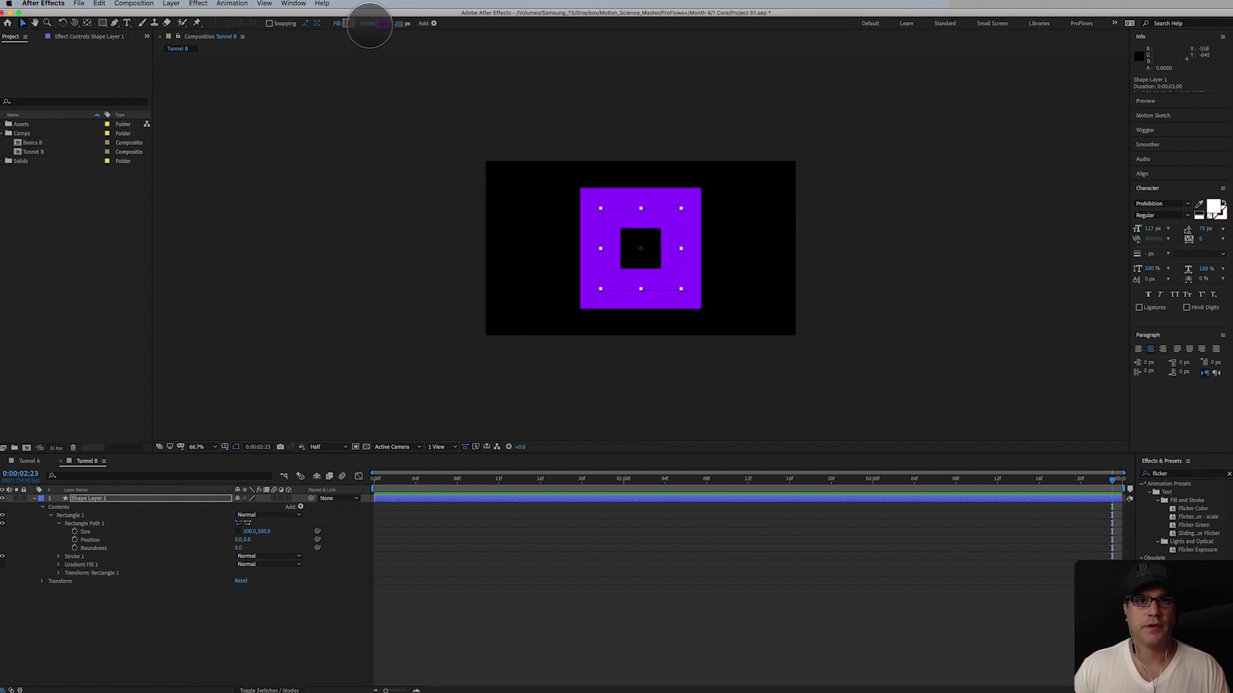
pyautogui.click(383, 23)
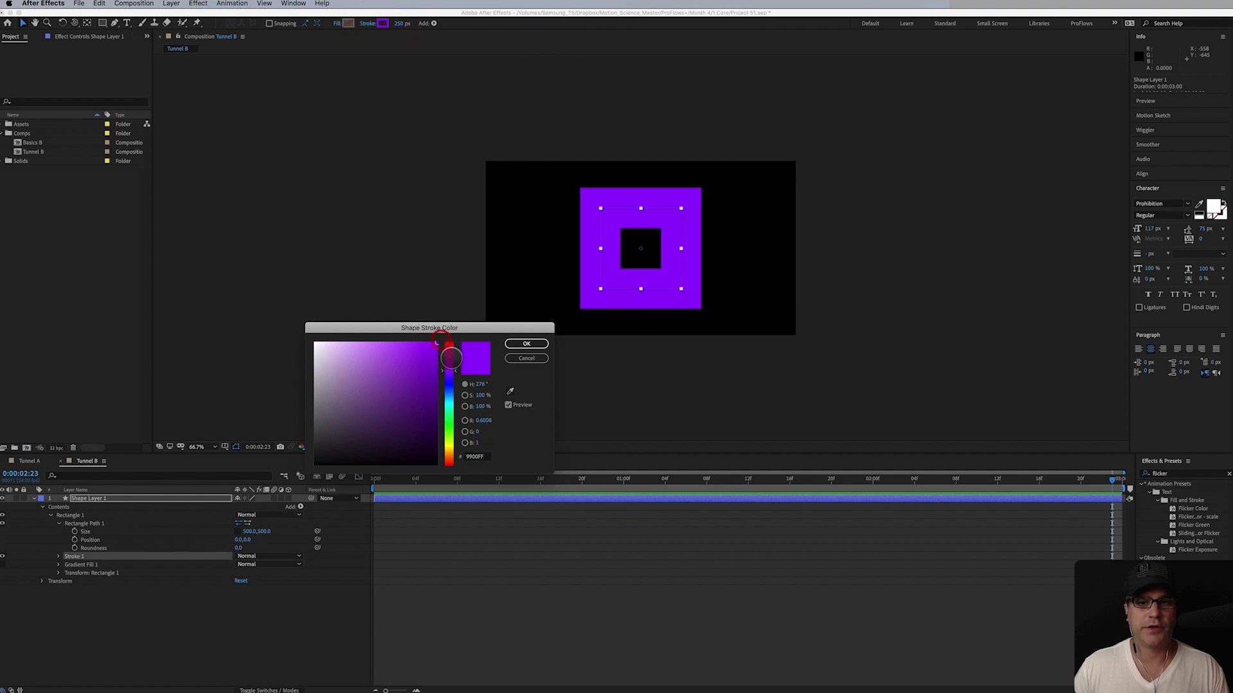
pyautogui.click(525, 343)
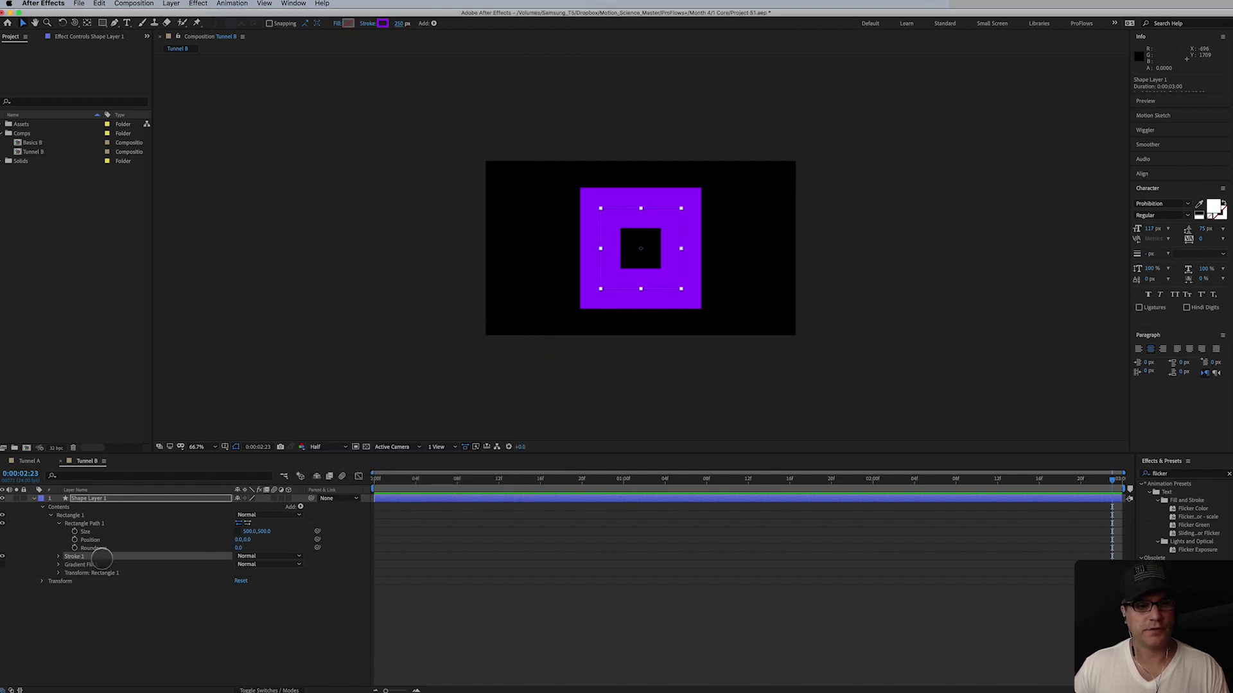
pyautogui.click(78, 499)
# Make the shape layer 3D and rename it 'Rectangle'
pyautogui.click(33, 499)
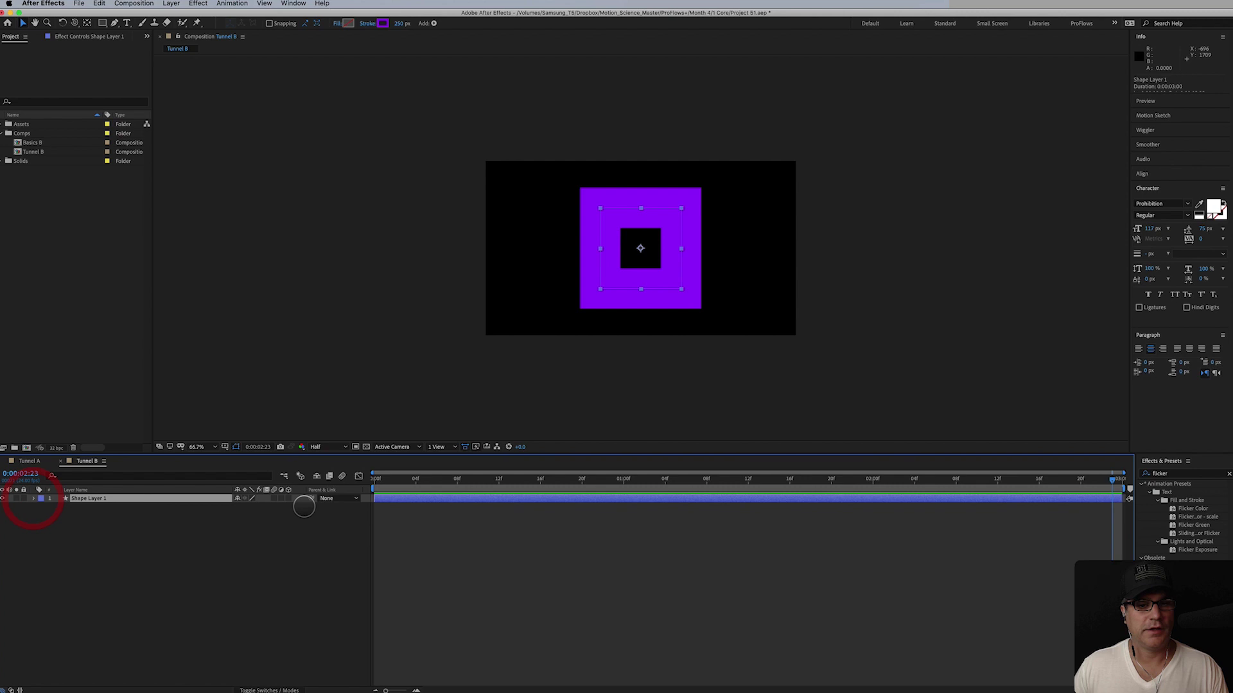
pyautogui.click(286, 498)
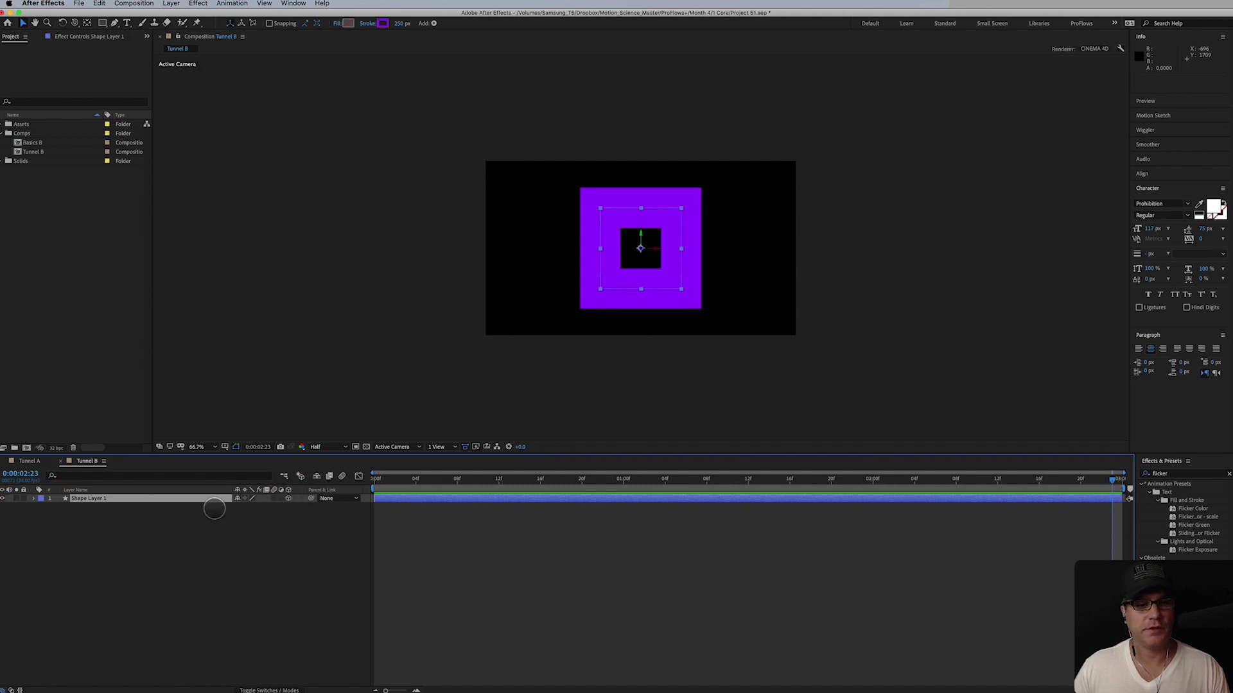
pyautogui.click(143, 500)
pyautogui.press('Return')
pyautogui.write('R')
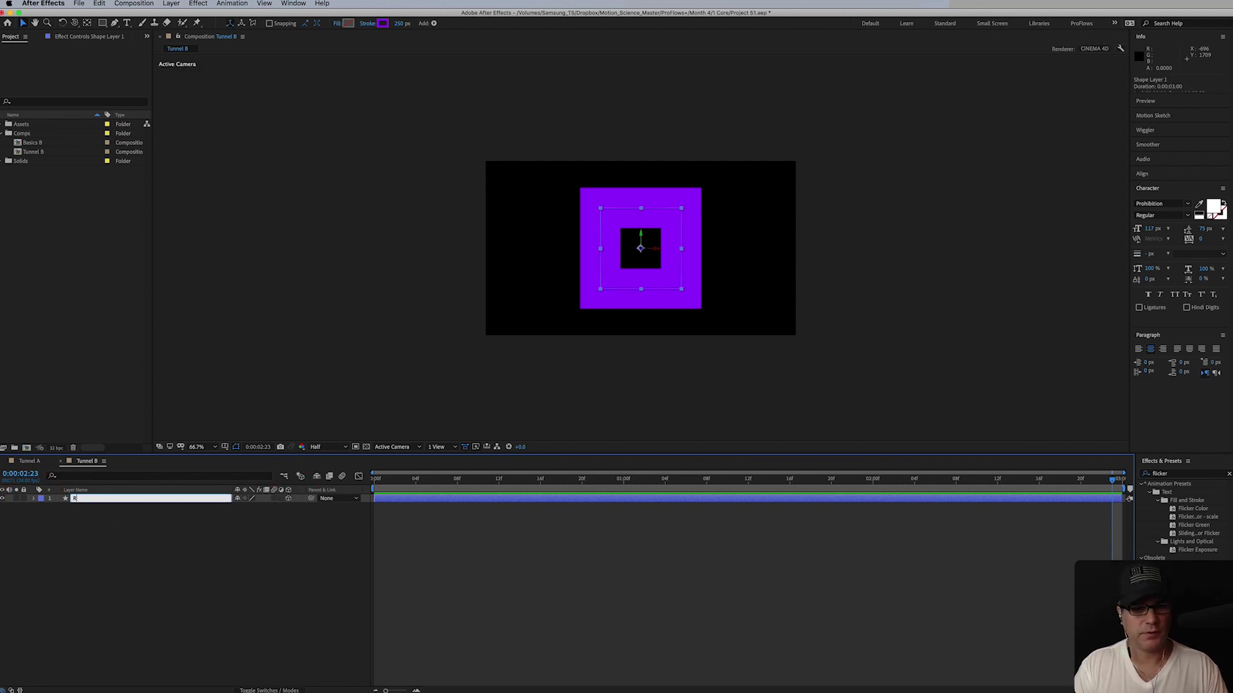
pyautogui.write('ectangle')
pyautogui.press('Return')
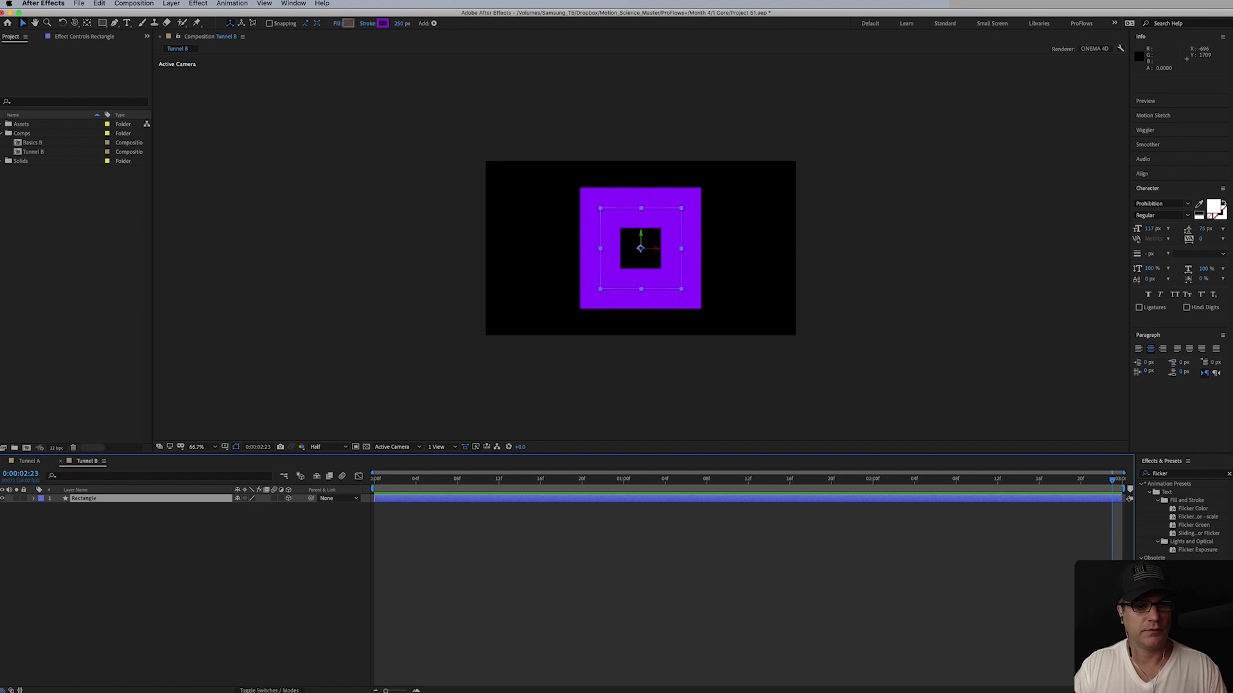
# Duplicate Rectangle, place the copy below it, and set its Z position to -500
pyautogui.press('super+d')
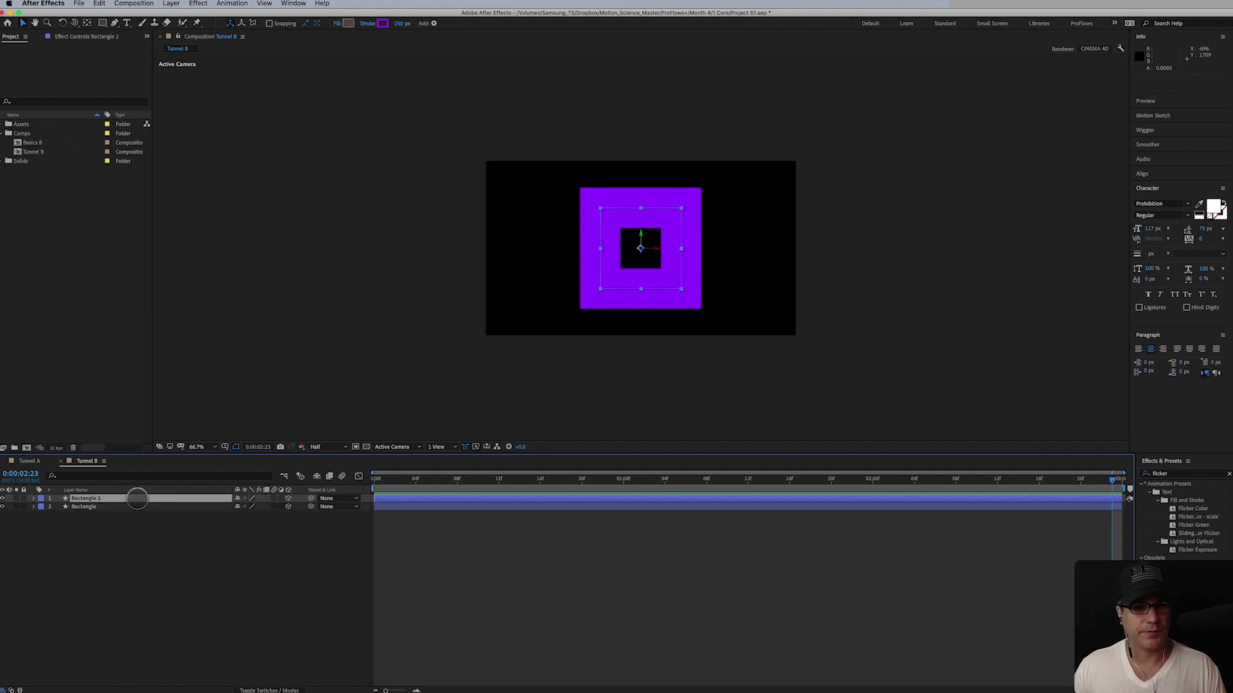
pyautogui.moveTo(137, 499)
pyautogui.mouseDown()
pyautogui.moveTo(139, 514)
pyautogui.moveTo(132, 497)
pyautogui.mouseUp()
pyautogui.press('p')
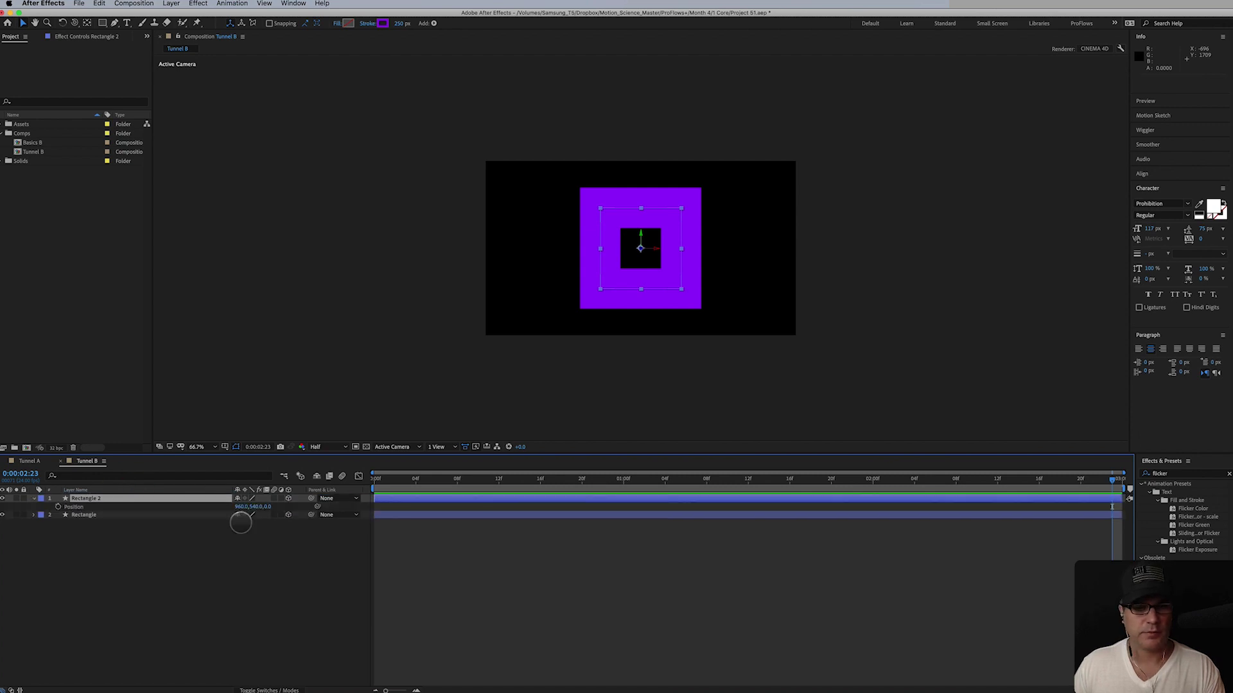
pyautogui.click(263, 505)
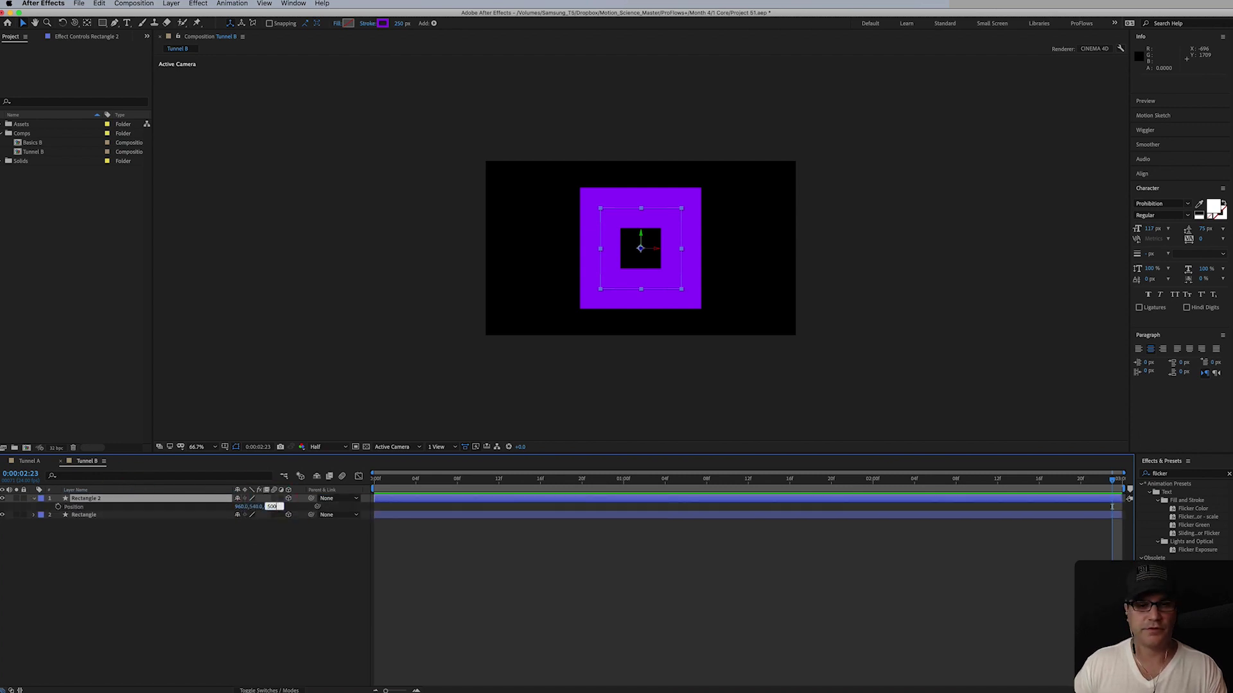
pyautogui.write('500')
pyautogui.press('Return')
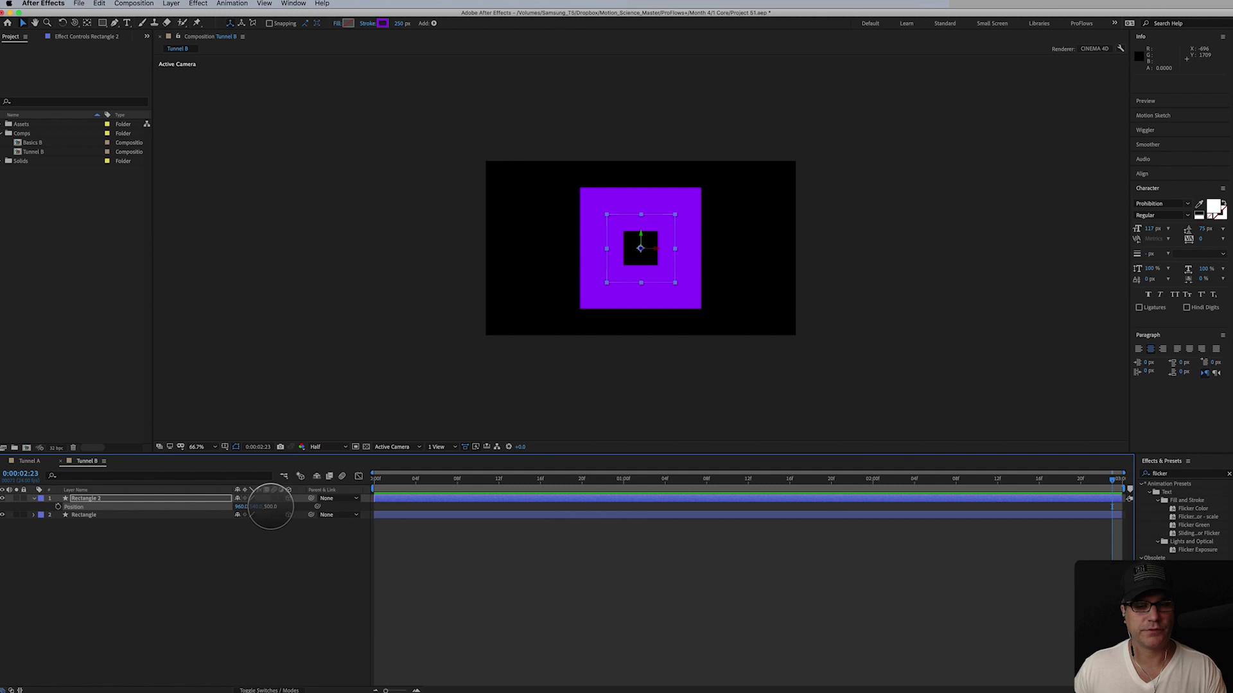
pyautogui.moveTo(268, 506); pyautogui.dragTo(3, 520)
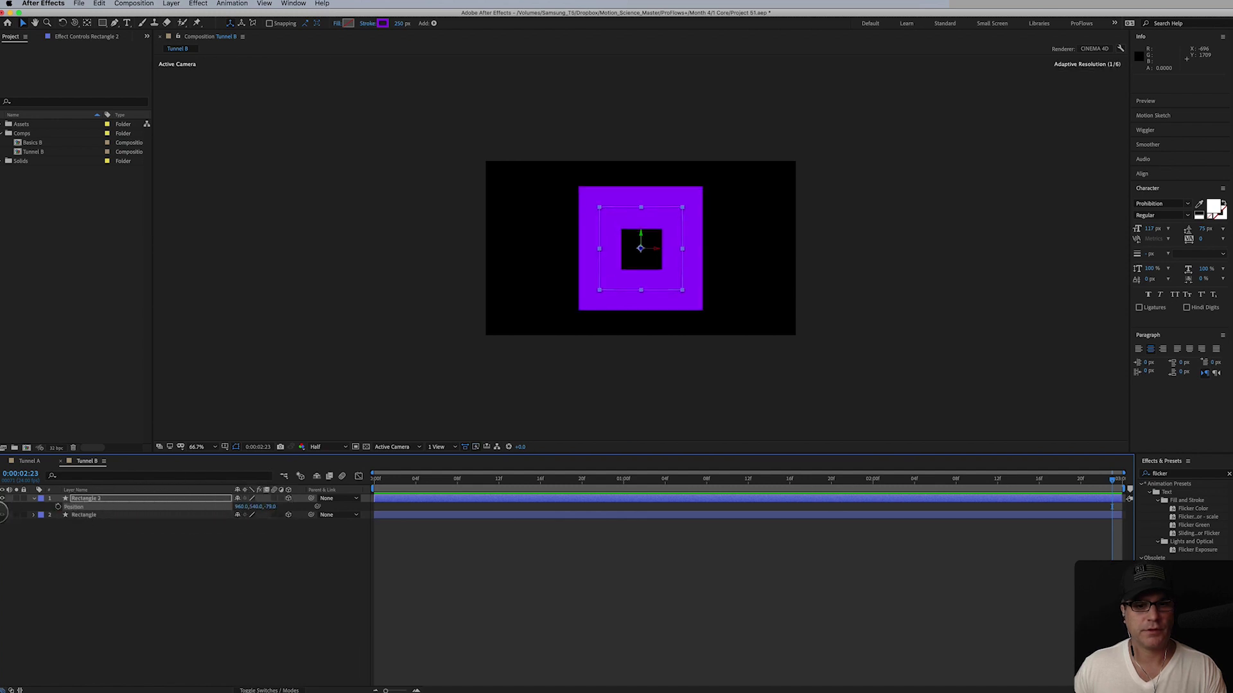
pyautogui.click(272, 506)
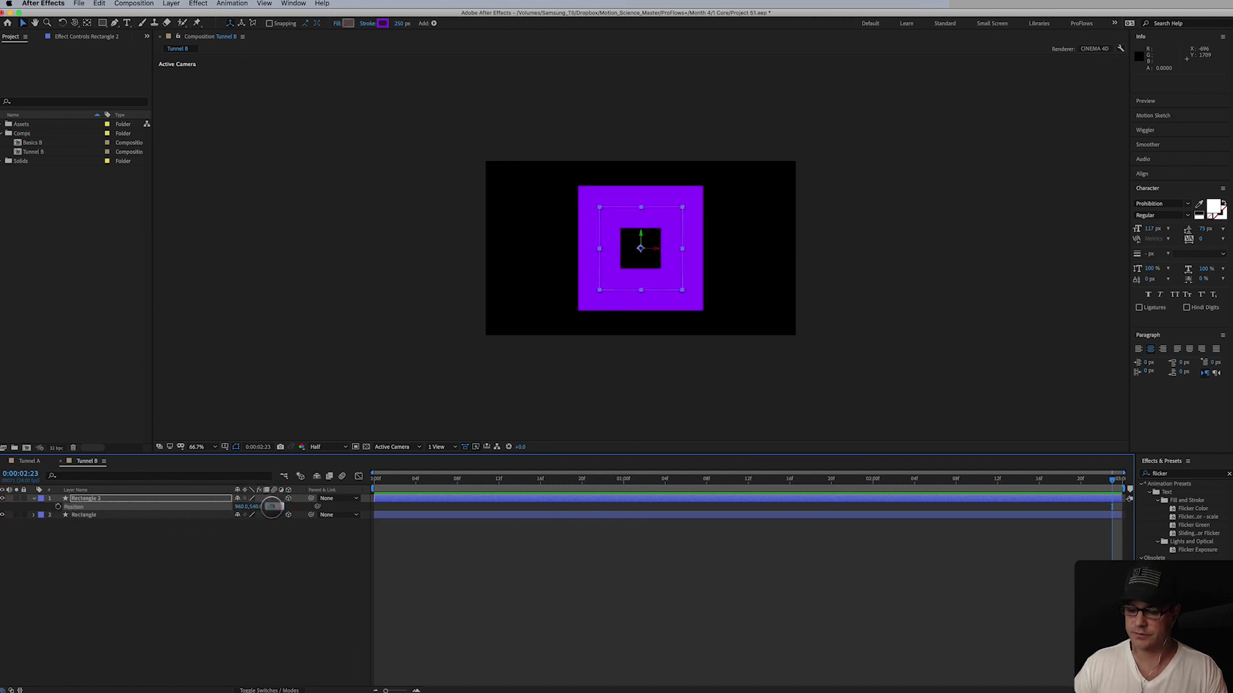
pyautogui.write('-500')
pyautogui.press('Return')
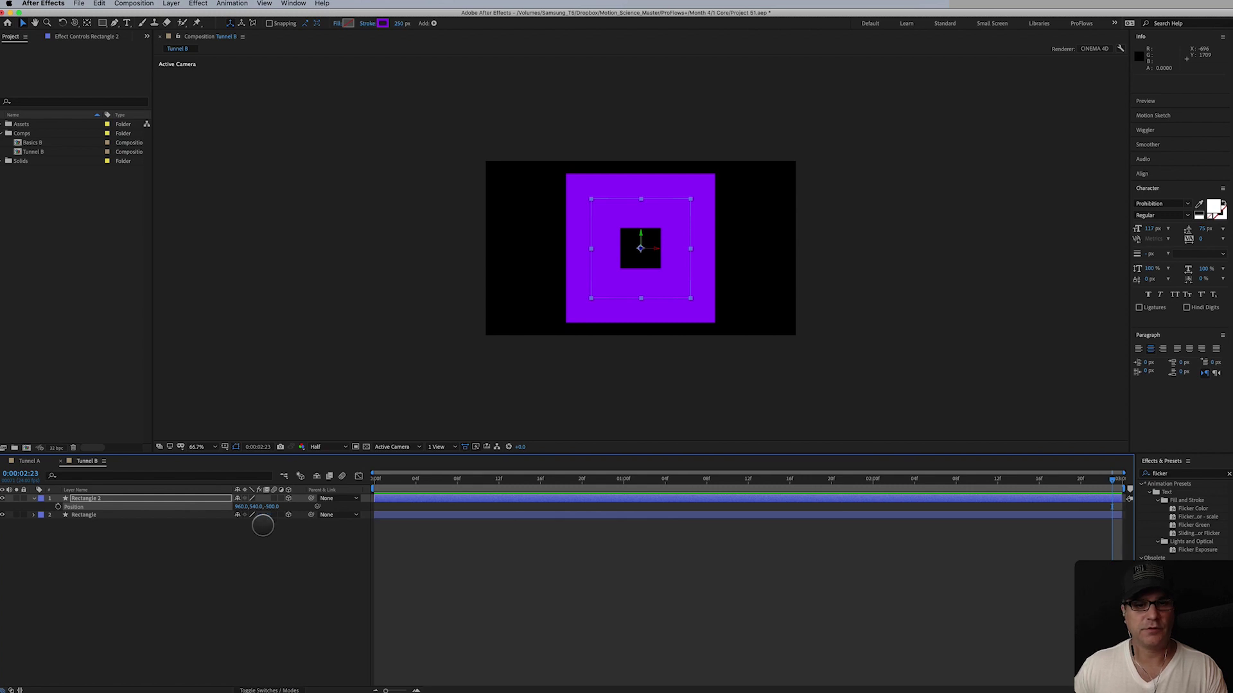
# Change Rectangle 2's stroke colour from purple to blue
pyautogui.click(383, 23)
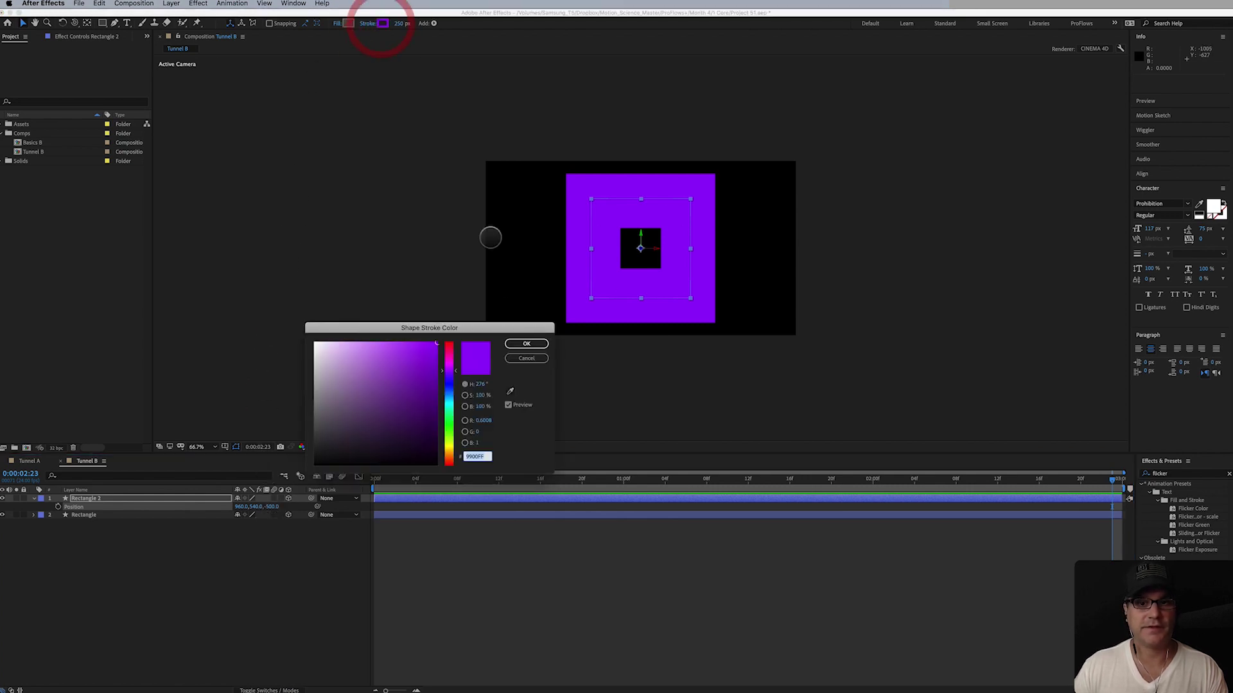
pyautogui.moveTo(449, 372); pyautogui.dragTo(452, 383)
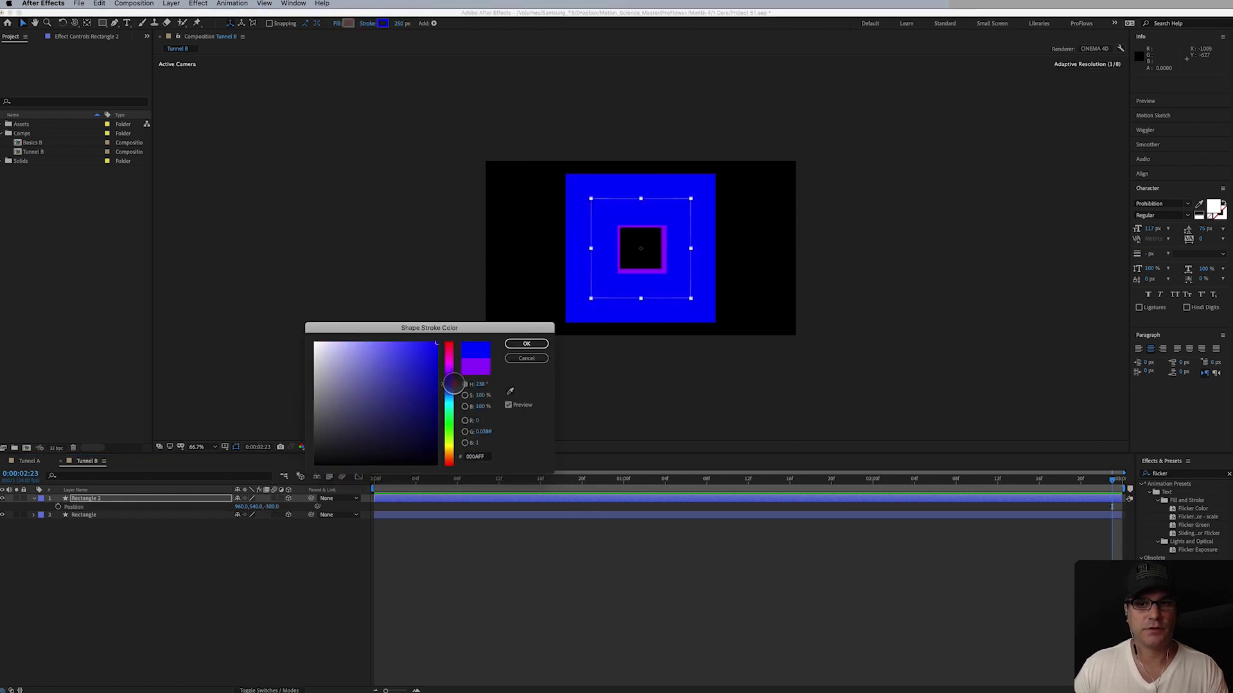
pyautogui.click(526, 344)
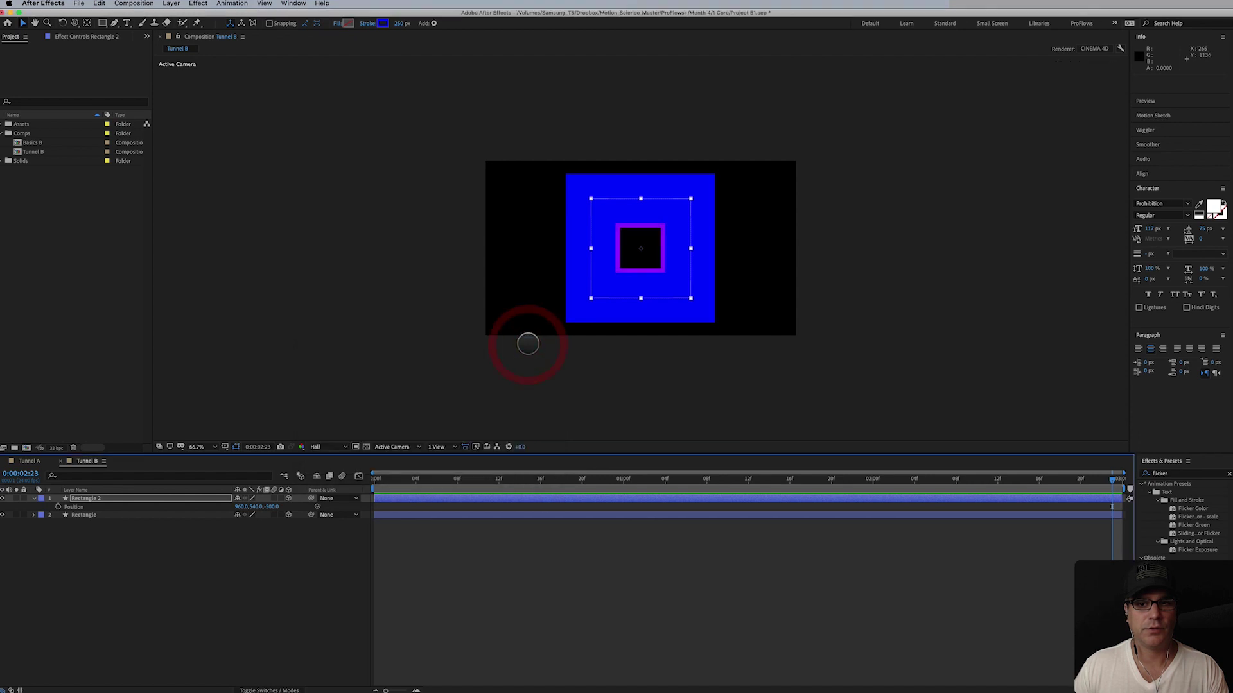
# Duplicate into Rectangle 3 at Z -1000 with a cyan stroke
pyautogui.click(106, 498)
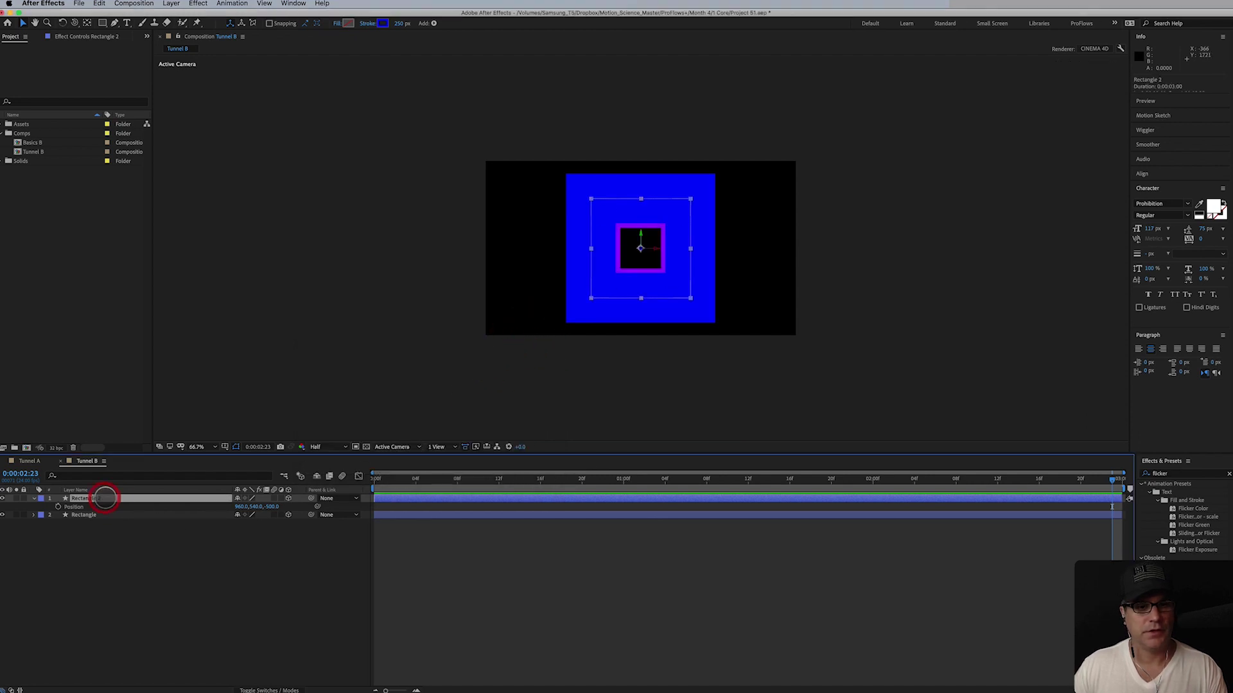
pyautogui.press('super+d')
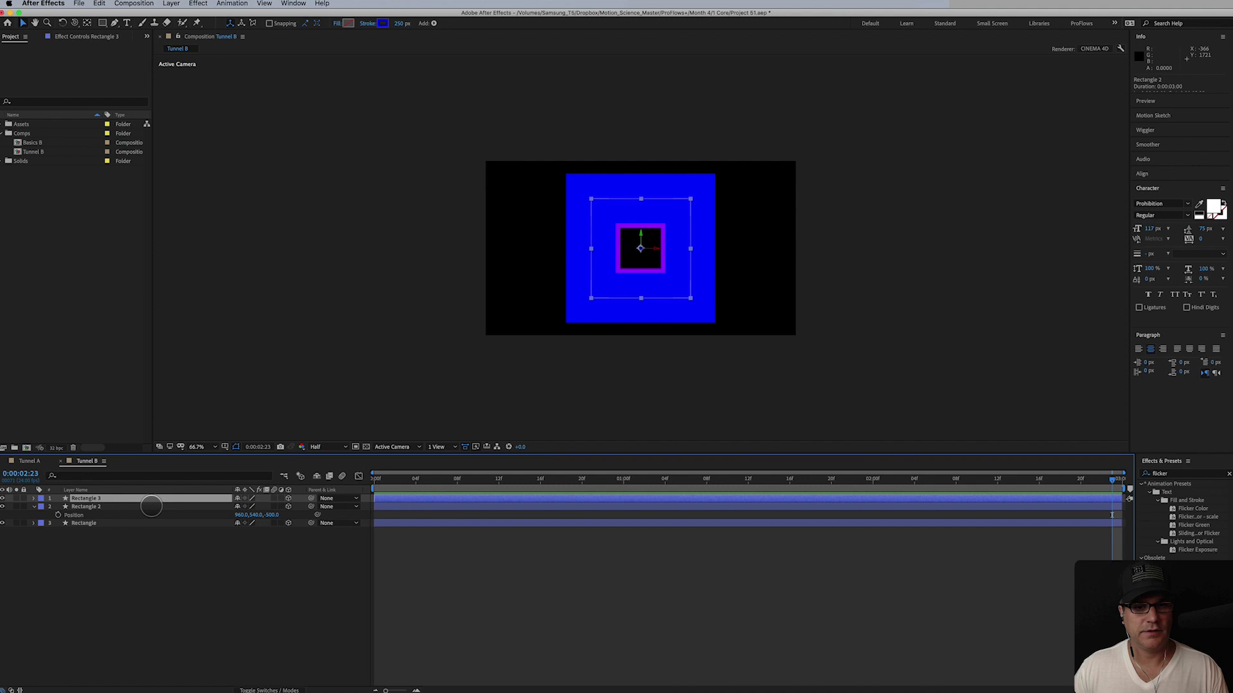
pyautogui.press('p')
pyautogui.click(272, 506)
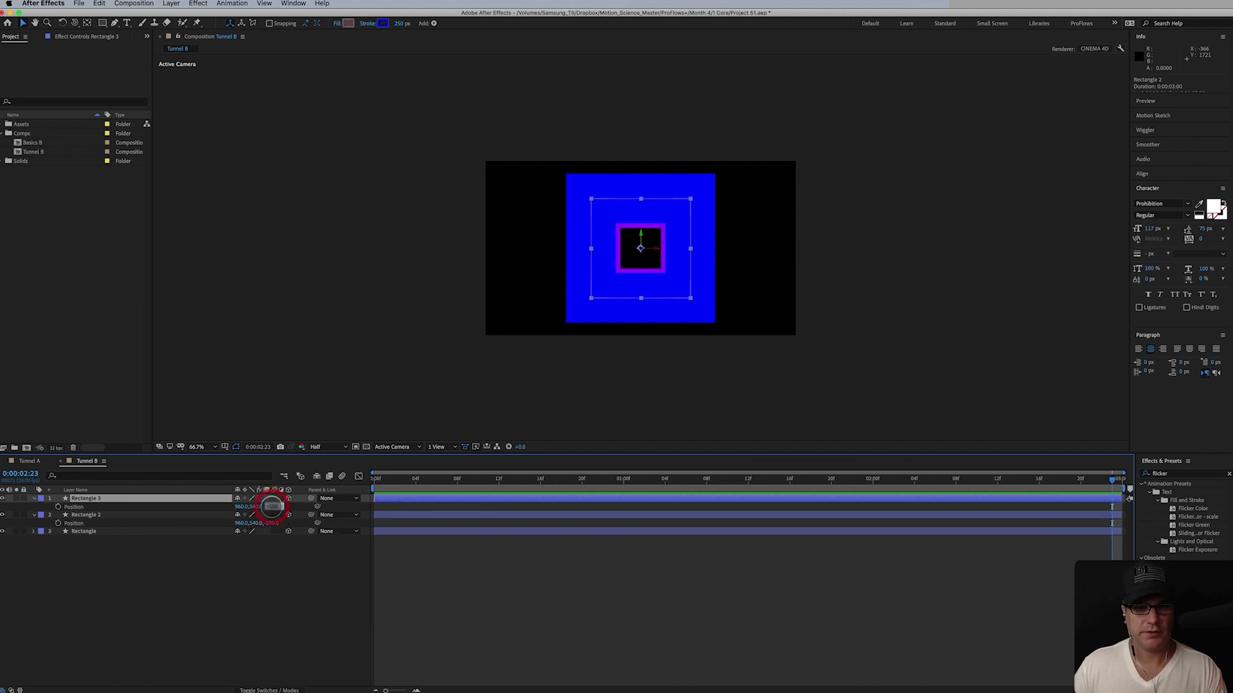
pyautogui.write('-1000')
pyautogui.press('Return')
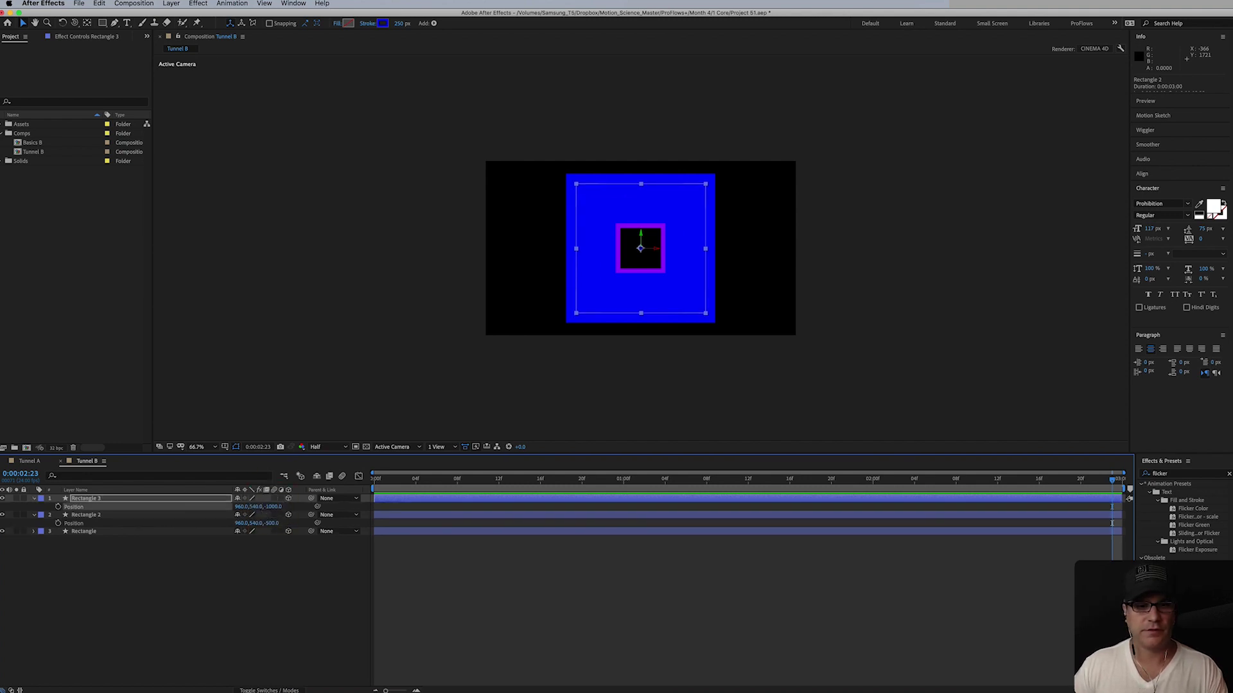
pyautogui.click(382, 23)
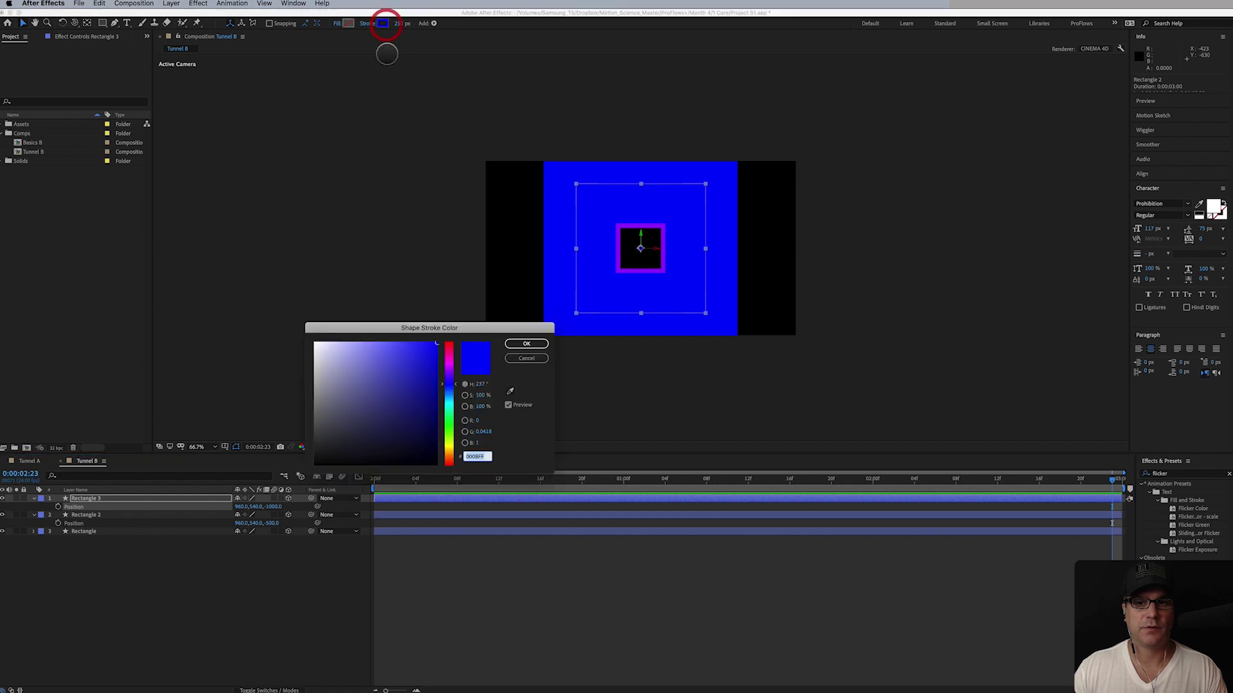
pyautogui.click(449, 396)
pyautogui.moveTo(449, 396); pyautogui.dragTo(449, 404)
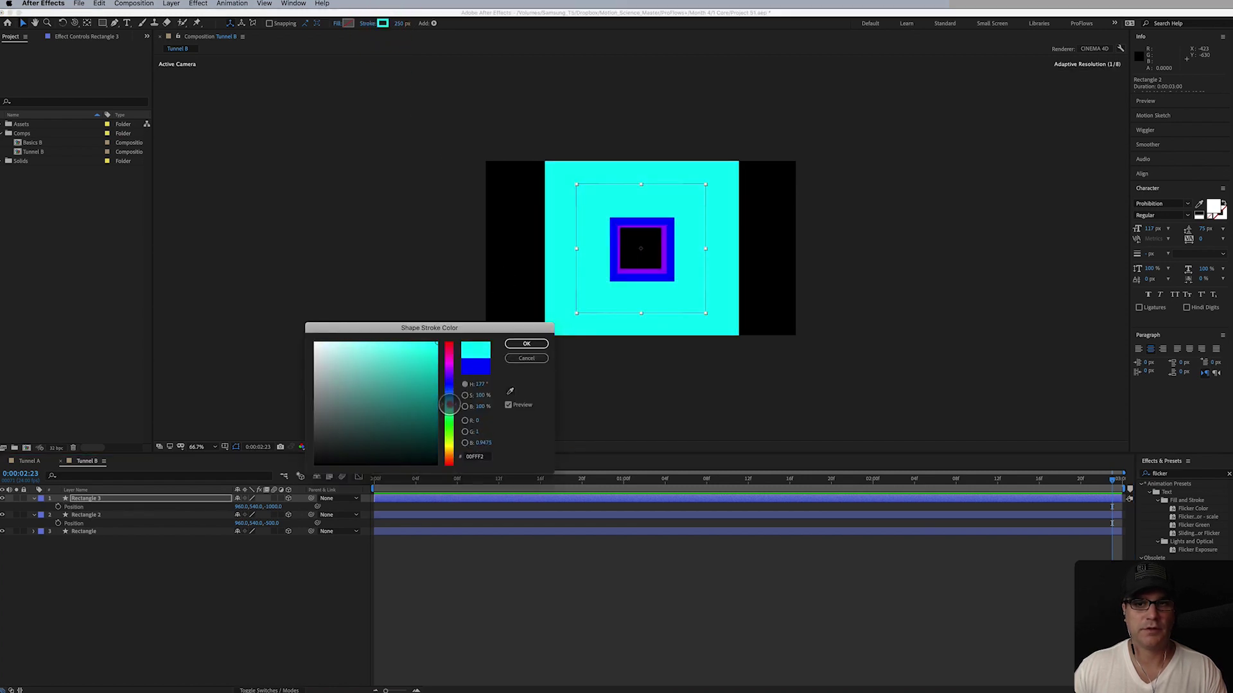
pyautogui.click(526, 344)
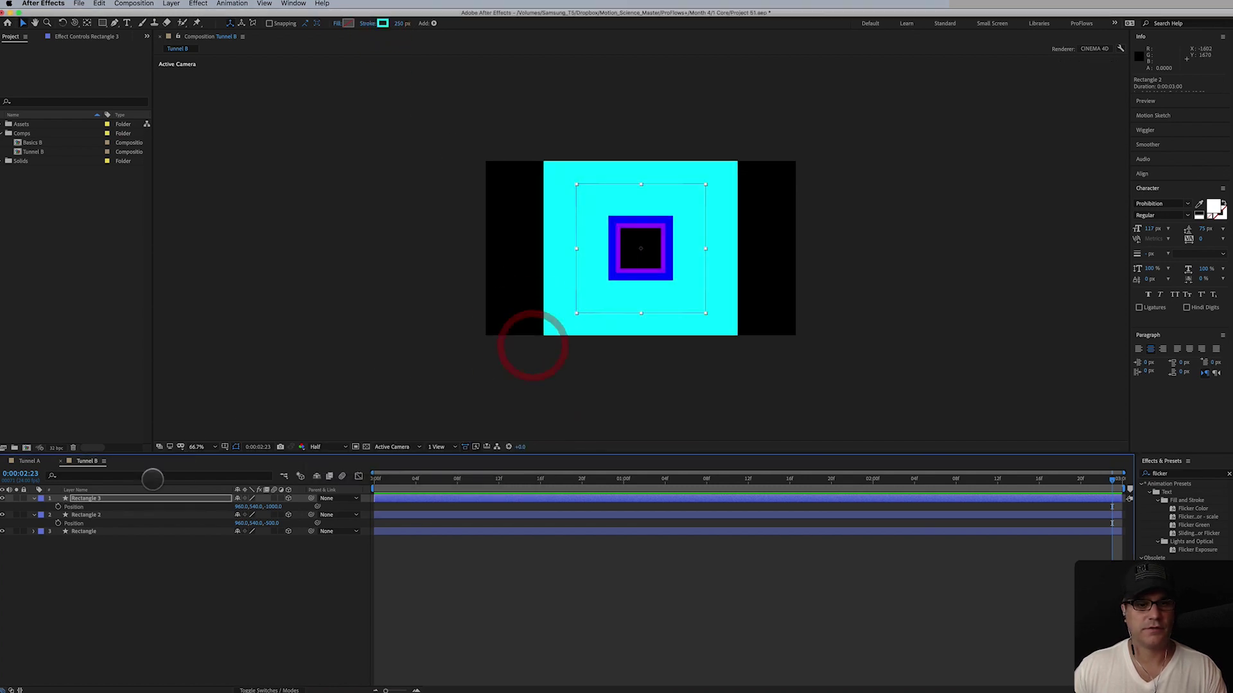
# Duplicate into Rectangle 4 at Z -1500 with a green stroke
pyautogui.click(122, 500)
pyautogui.press('super+d')
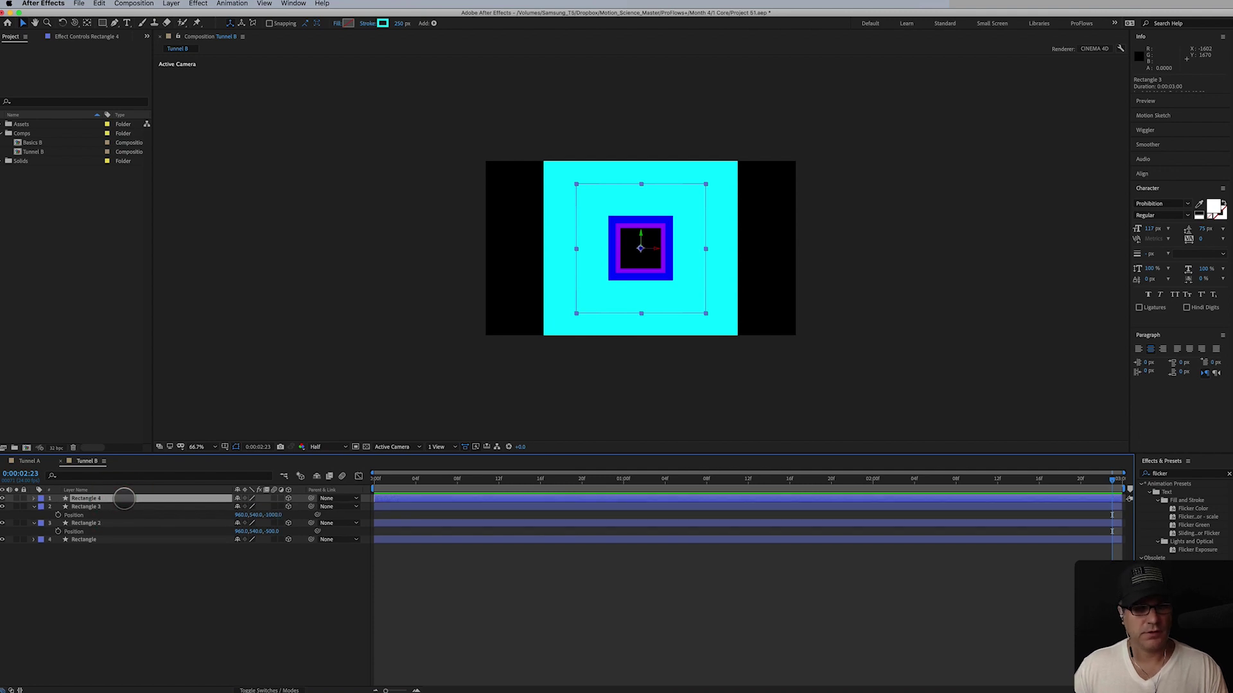
pyautogui.press('p')
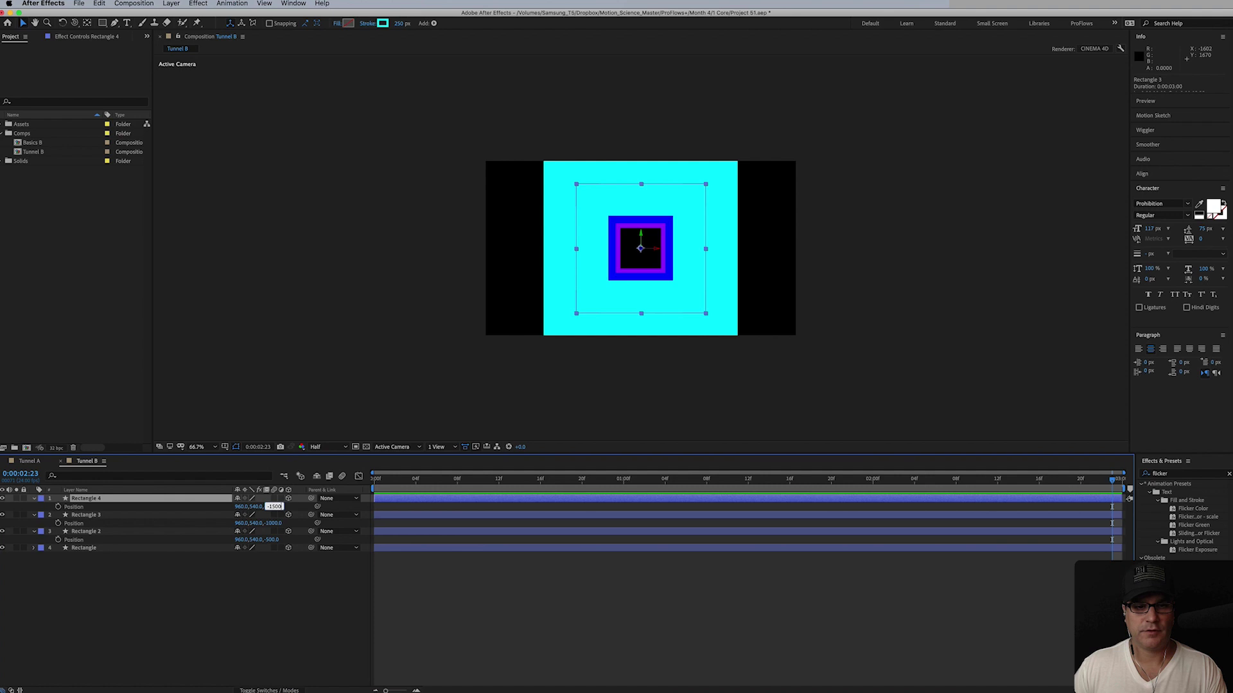
pyautogui.press('Return')
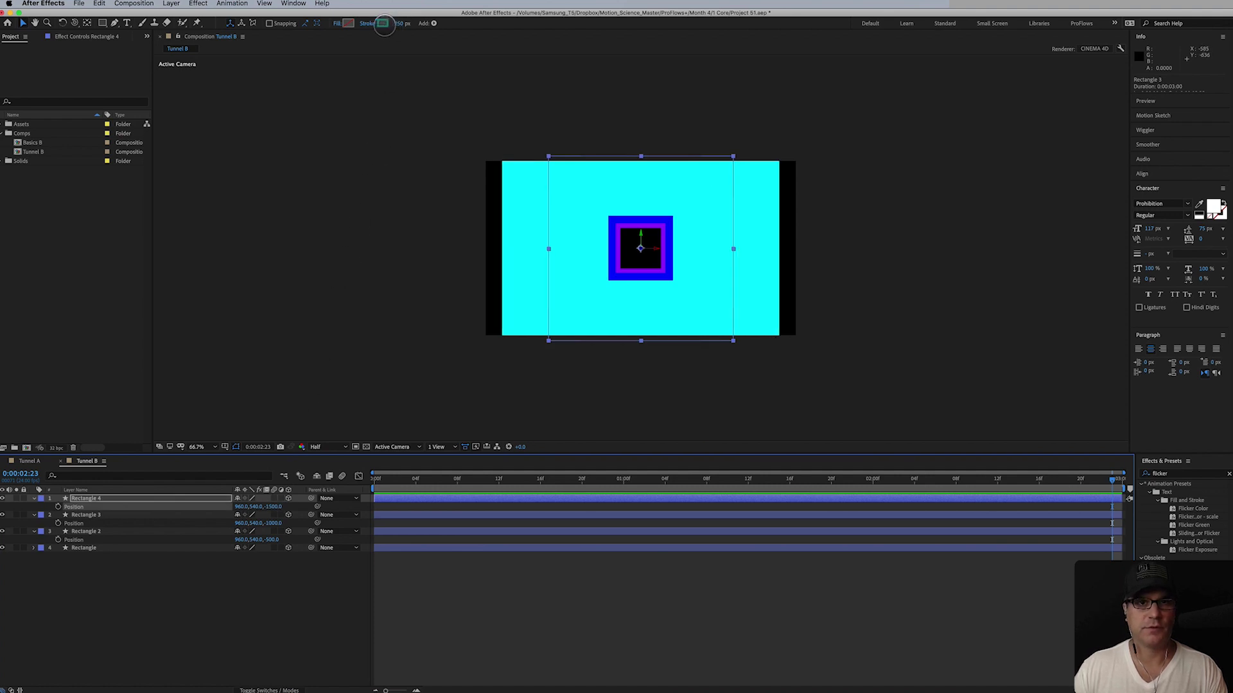
pyautogui.click(384, 23)
pyautogui.click(447, 416)
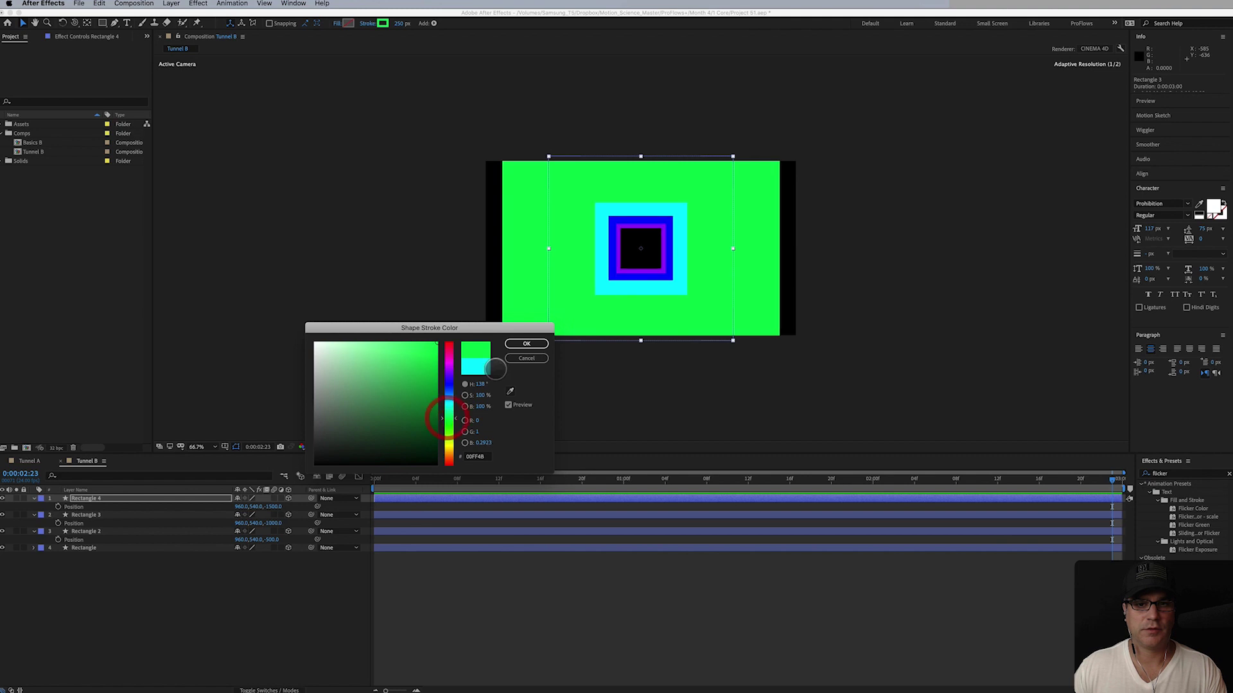
pyautogui.click(521, 345)
# Duplicate into Rectangle 5 at Z -2000 with an orange stroke
pyautogui.click(119, 499)
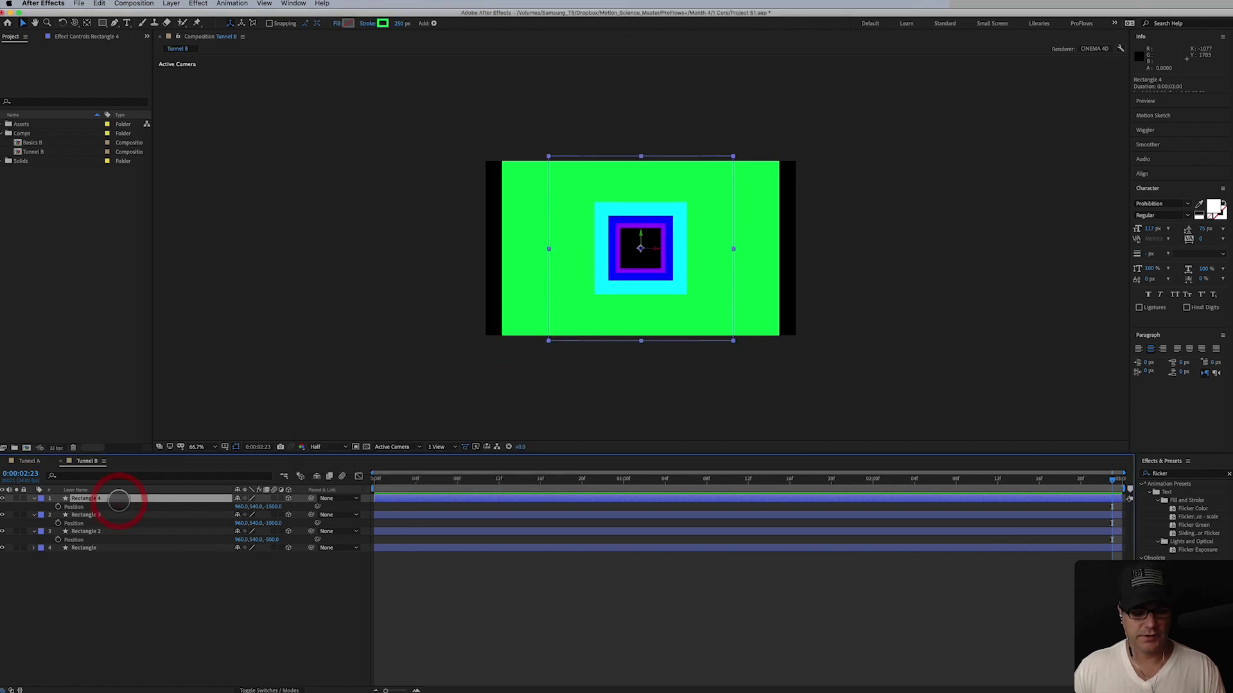
pyautogui.press('super+d')
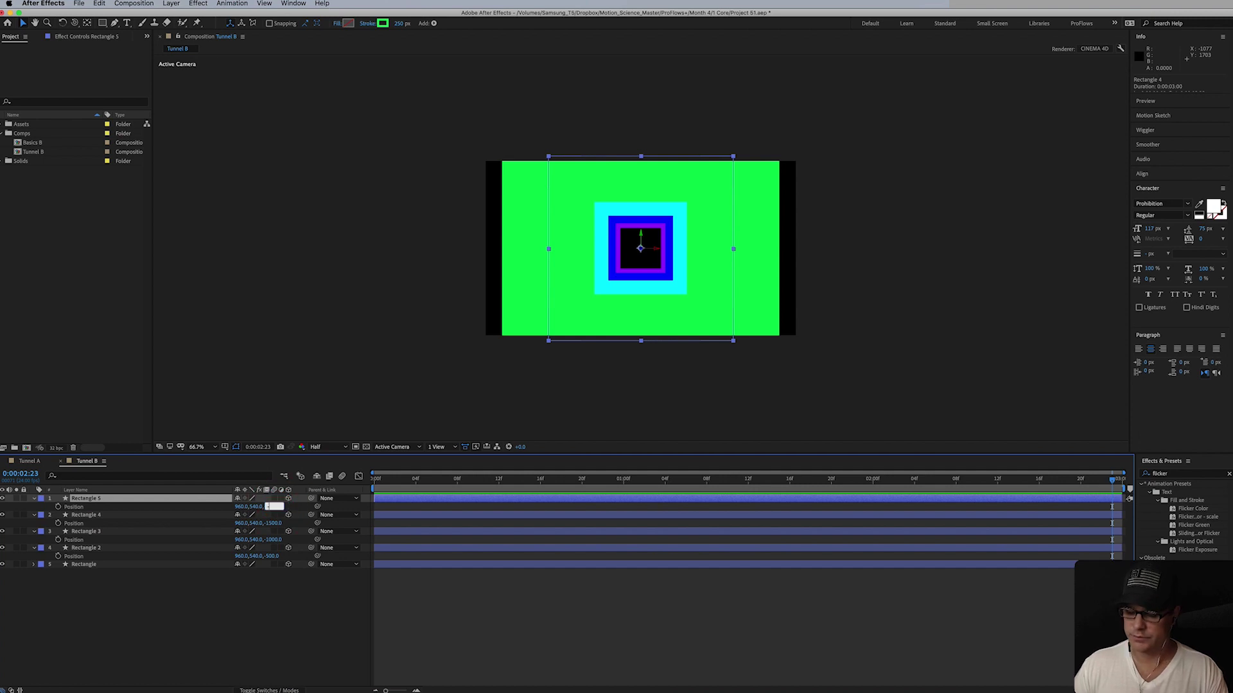
pyautogui.write('-2000')
pyautogui.press('Return')
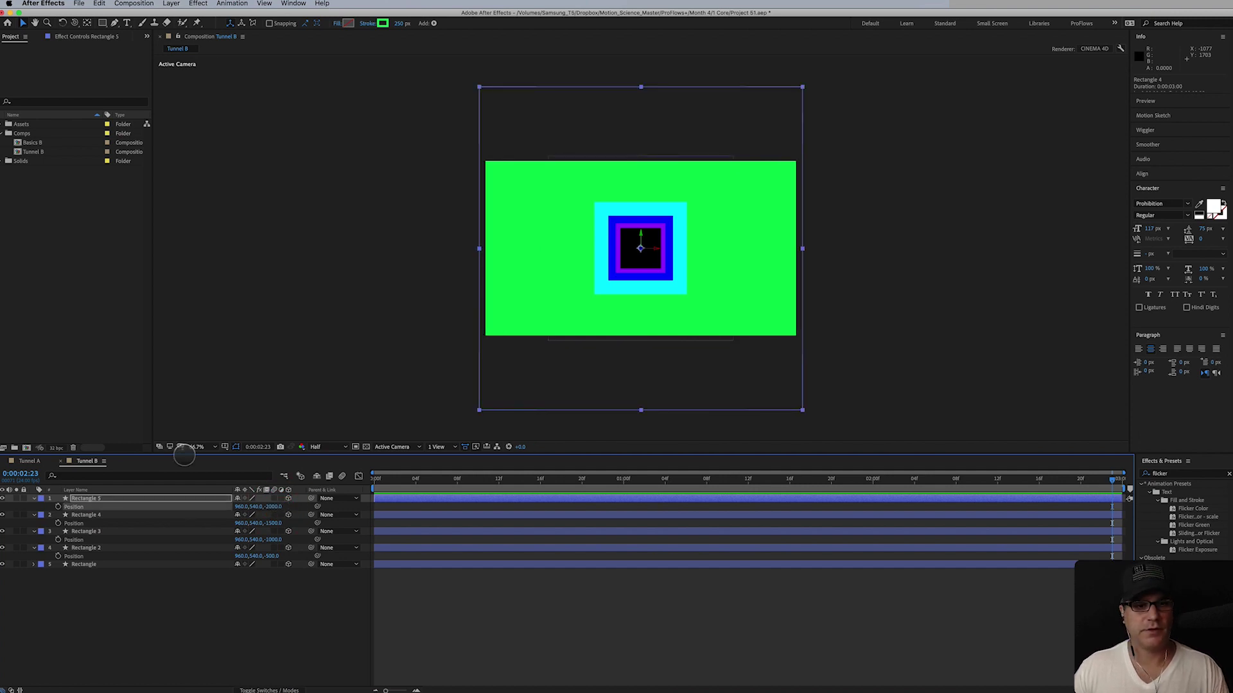
pyautogui.click(382, 23)
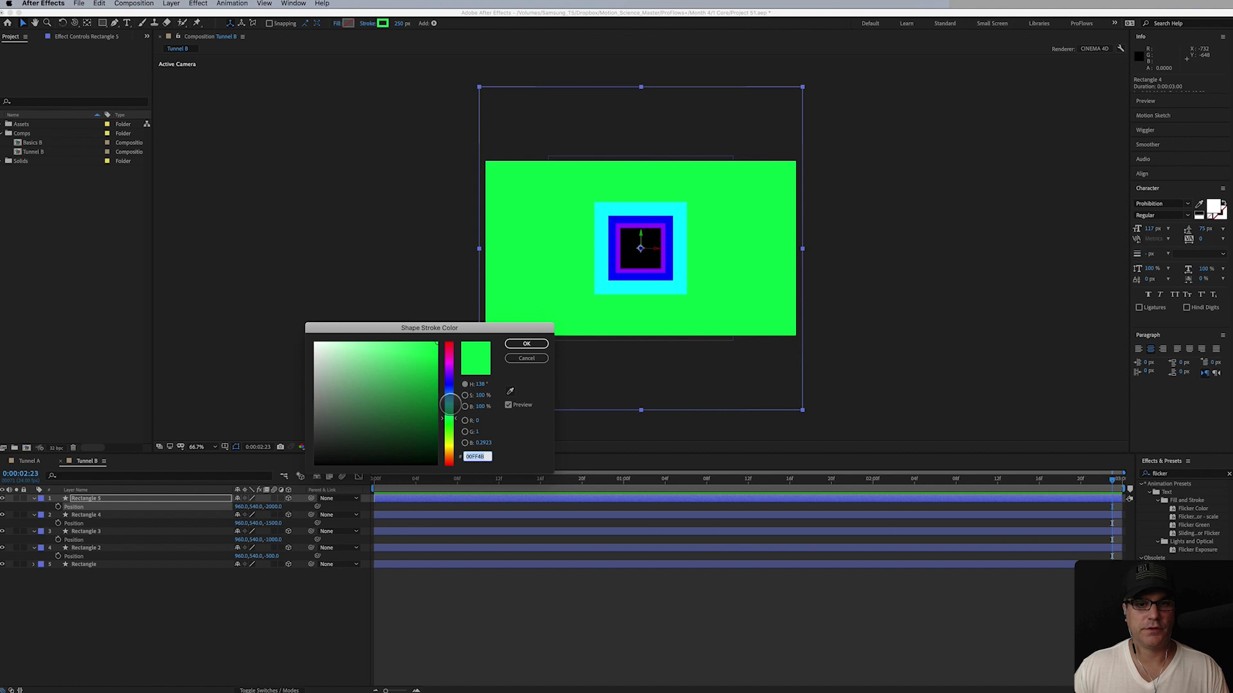
pyautogui.moveTo(449, 429); pyautogui.dragTo(449, 456)
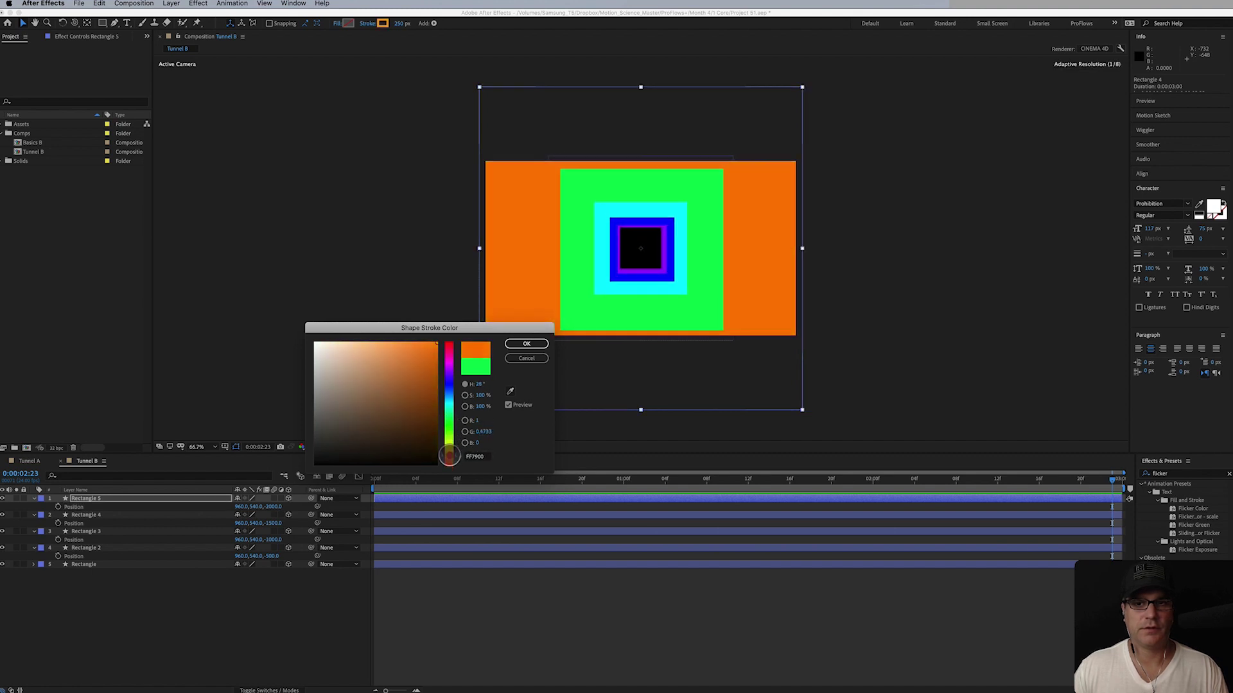
pyautogui.click(517, 343)
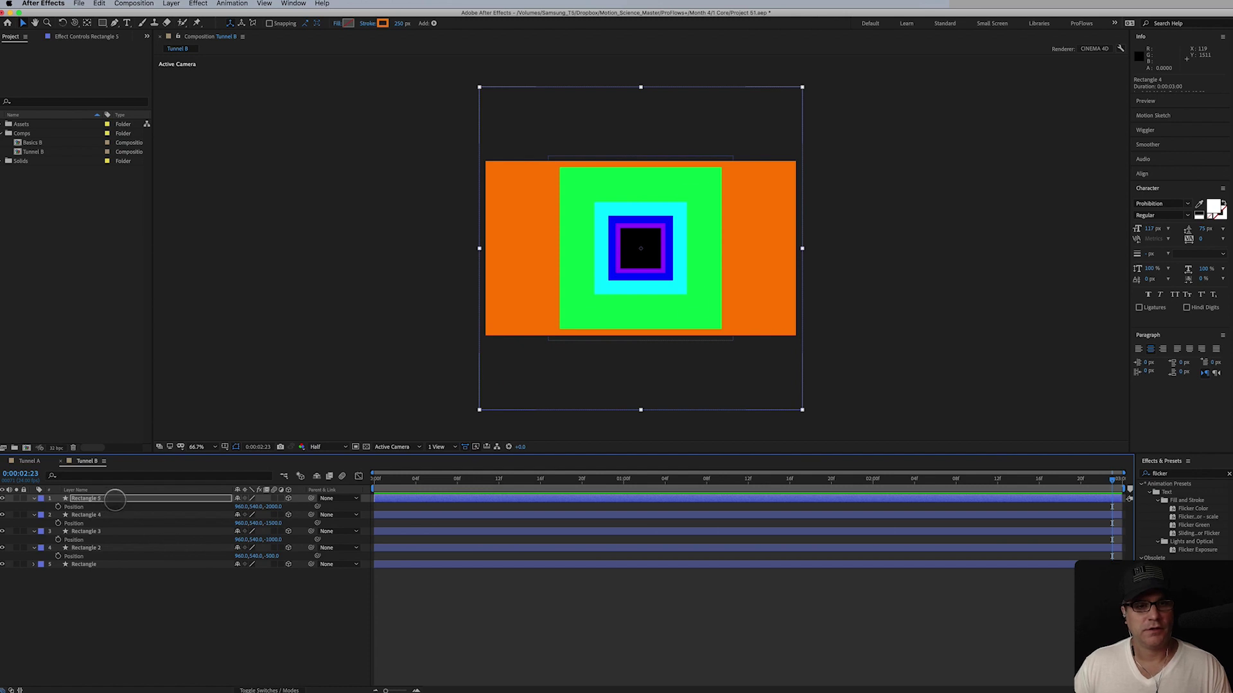
# Add Camera 1 using the 50mm lens preset
pyautogui.click(171, 3)
pyautogui.moveTo(212, 14)
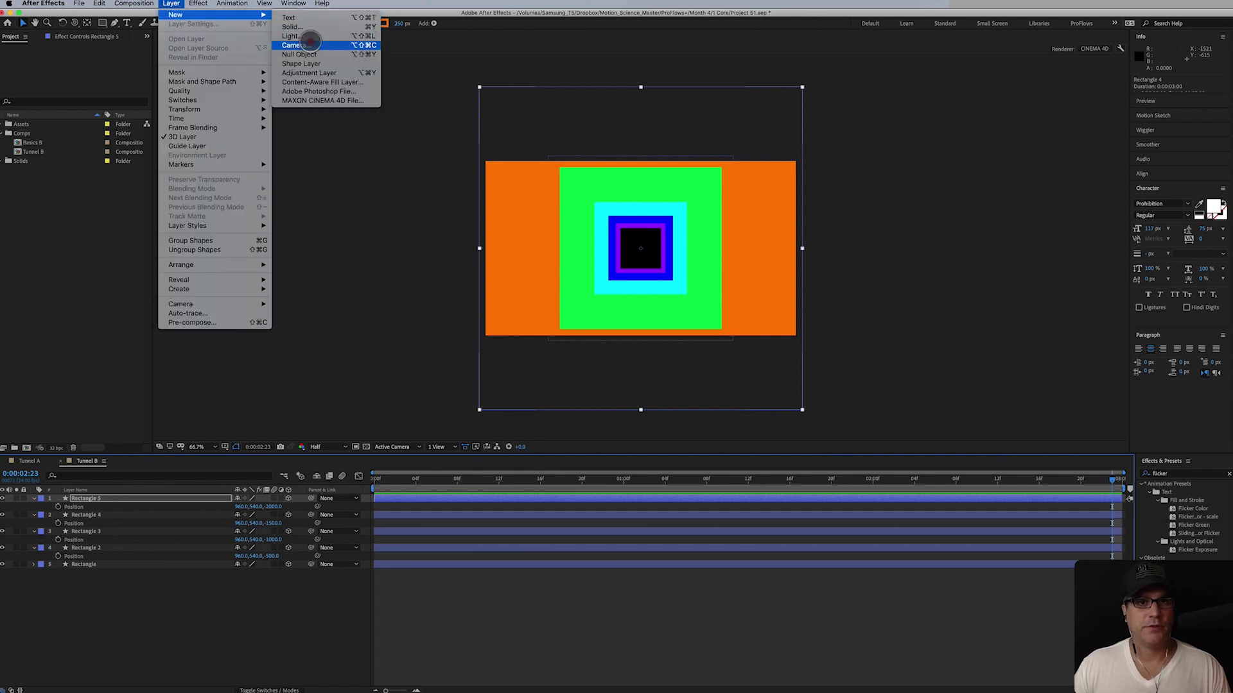
pyautogui.click(310, 44)
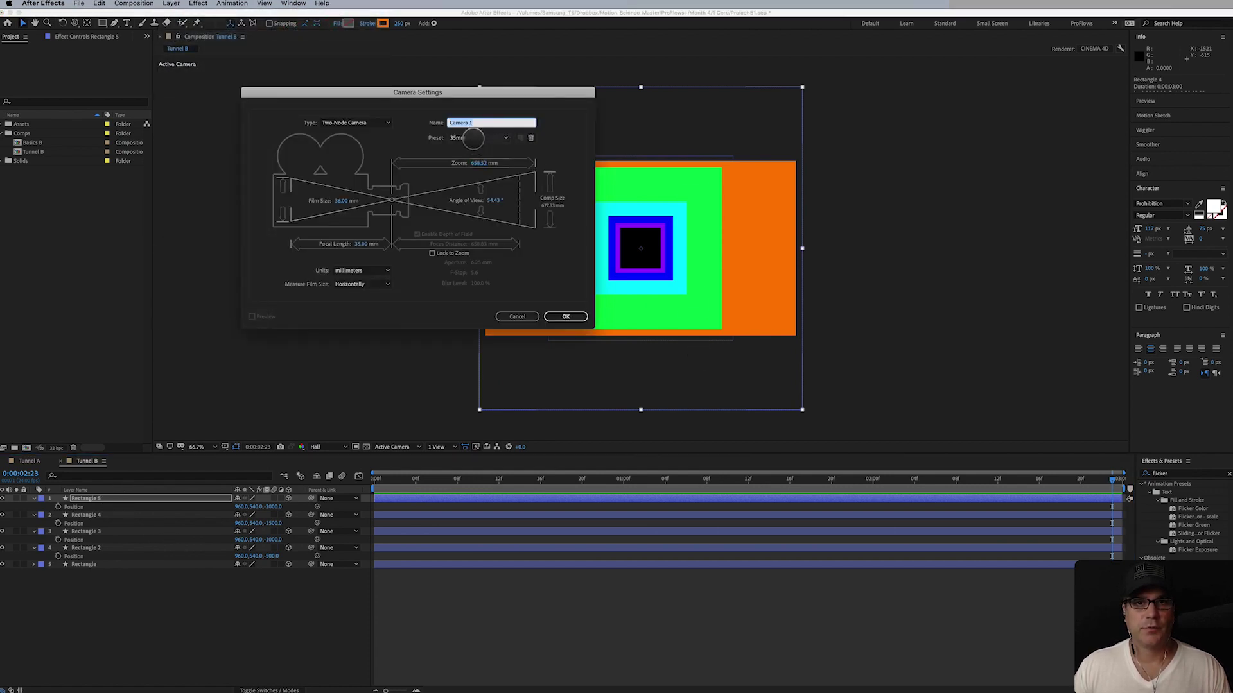
pyautogui.click(478, 138)
pyautogui.click(472, 212)
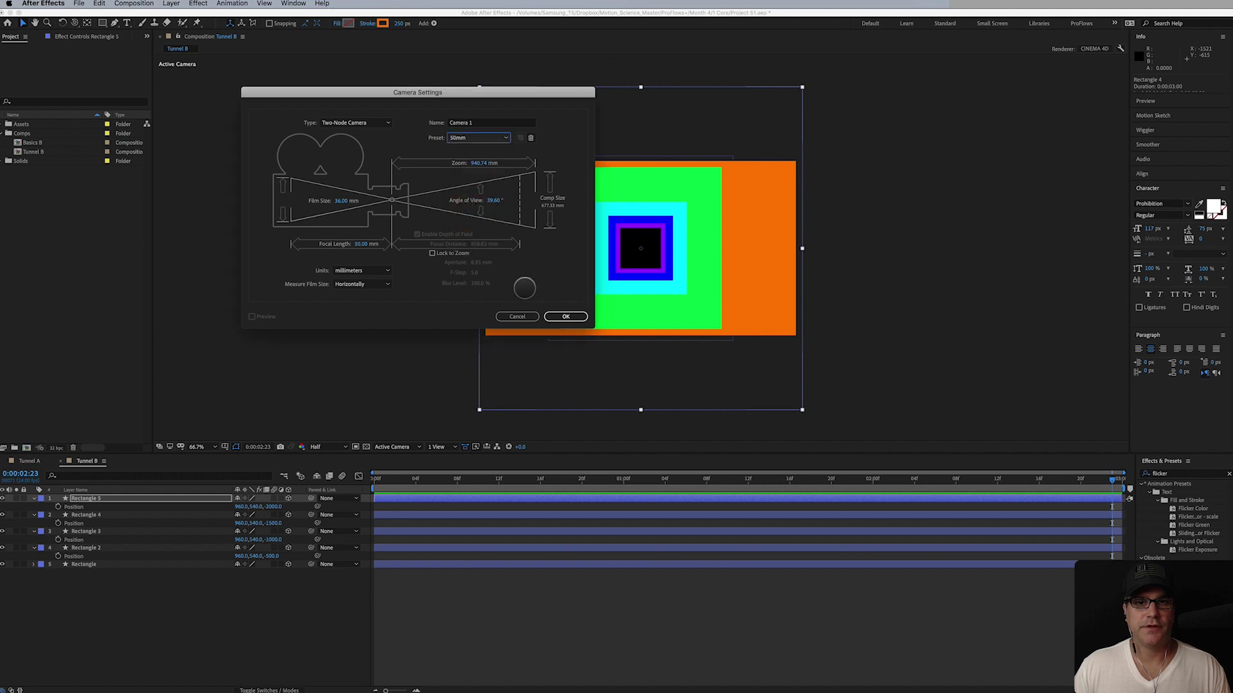
pyautogui.click(565, 316)
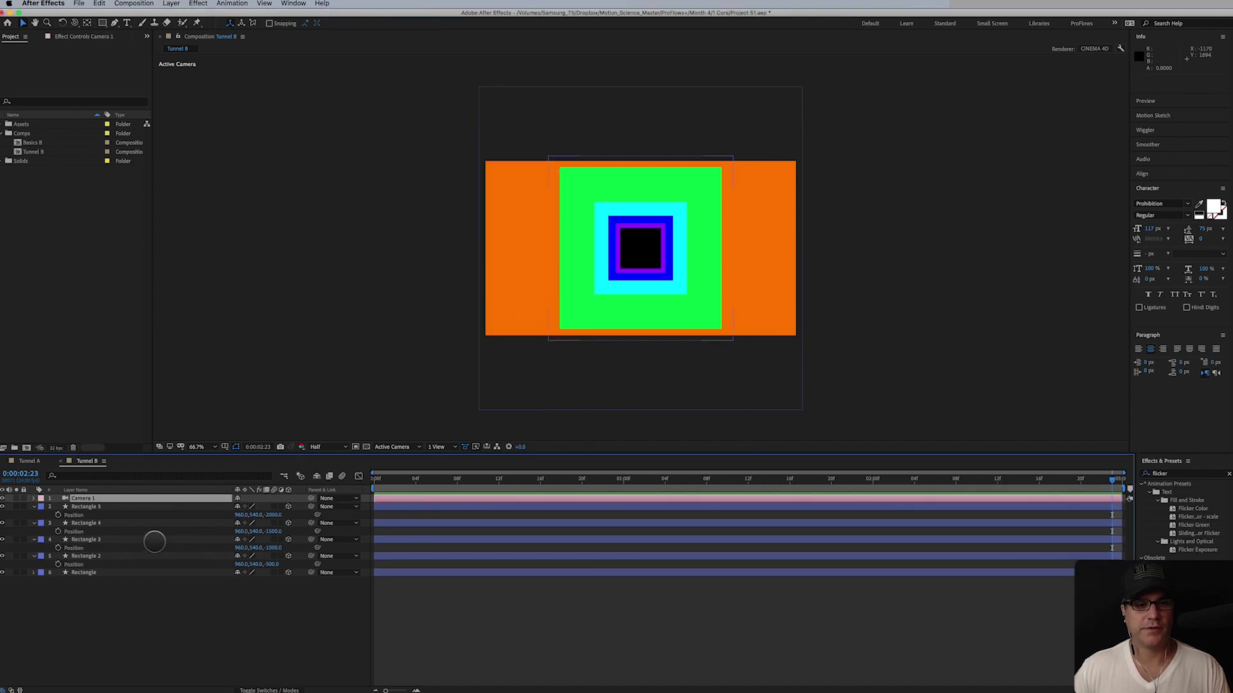
# Keyframe Camera 1's Position at frame 0 and 2:23 to fly through the tunnel, then preview
pyautogui.press('p')
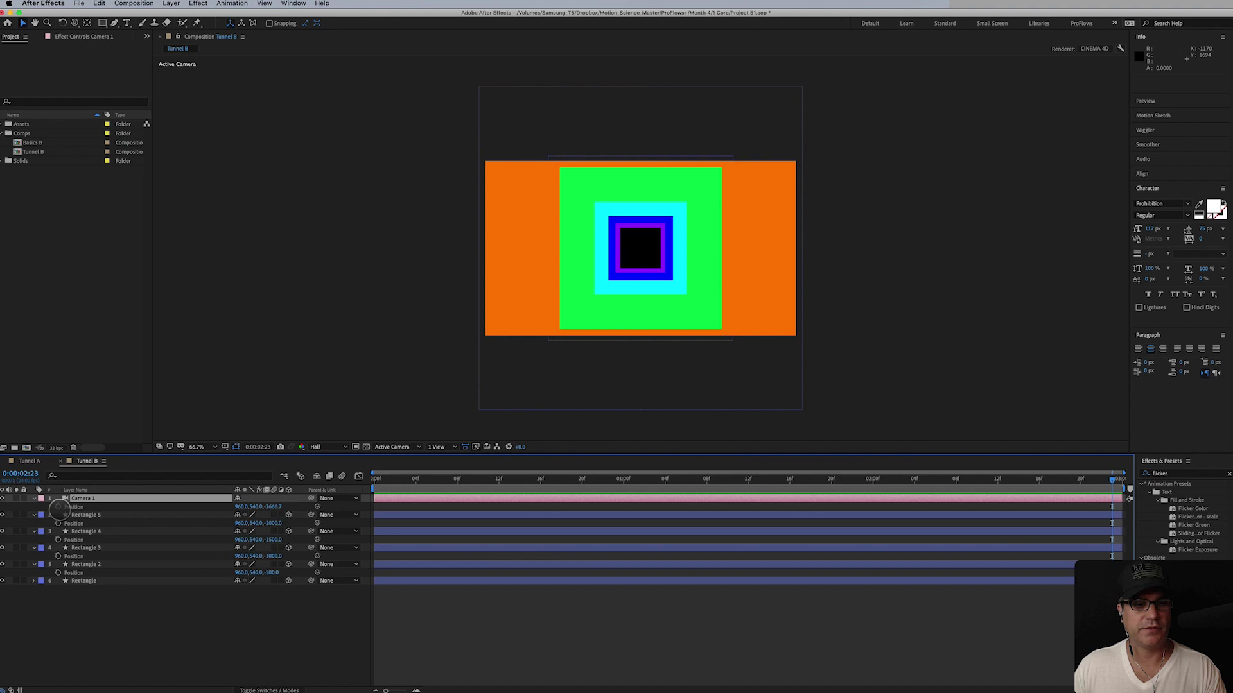
pyautogui.click(59, 506)
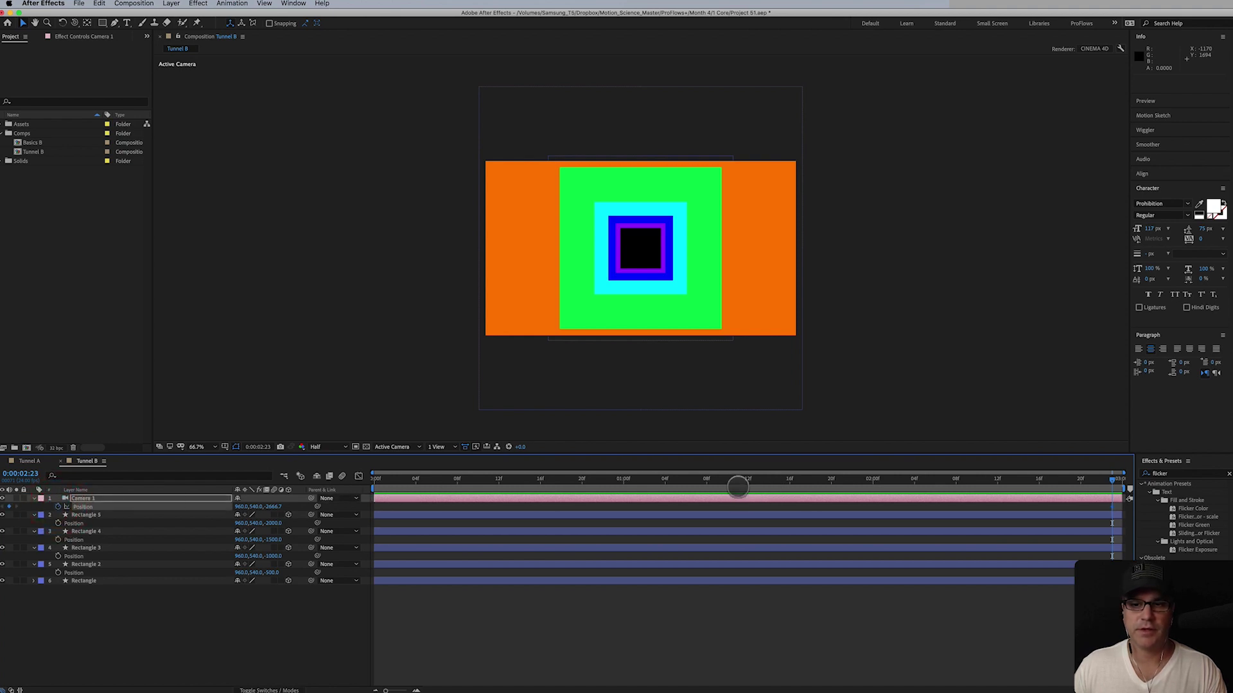
pyautogui.press('Home')
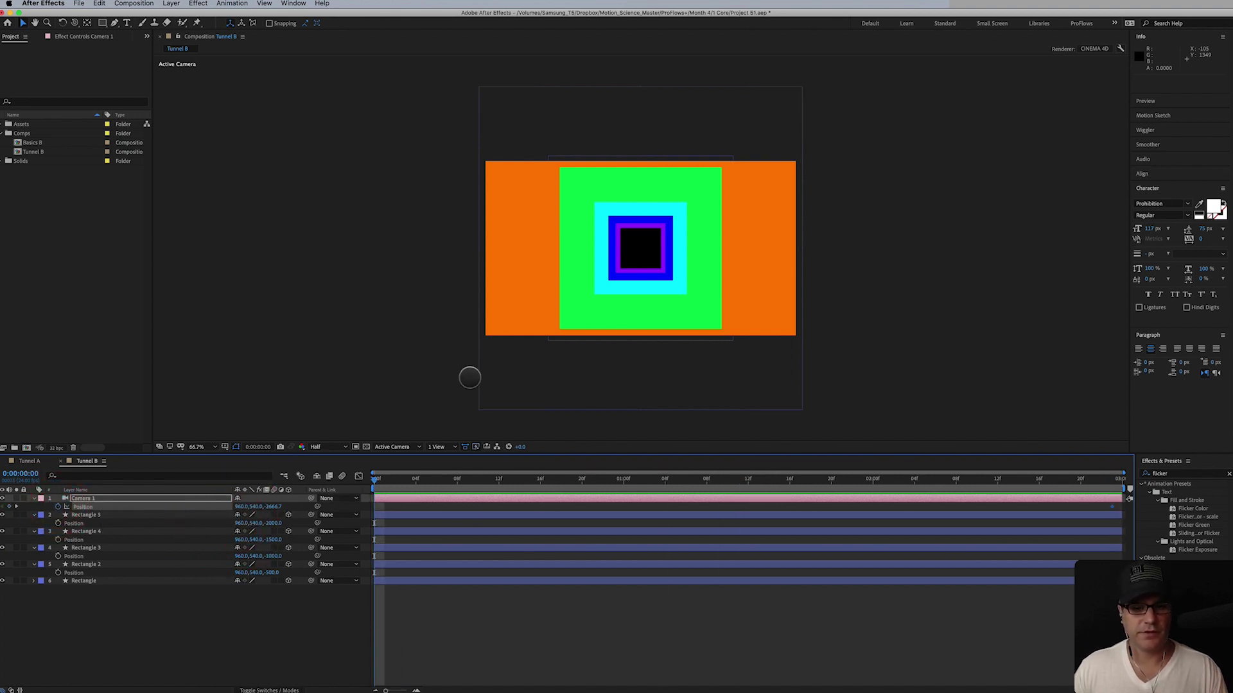
pyautogui.press('c')
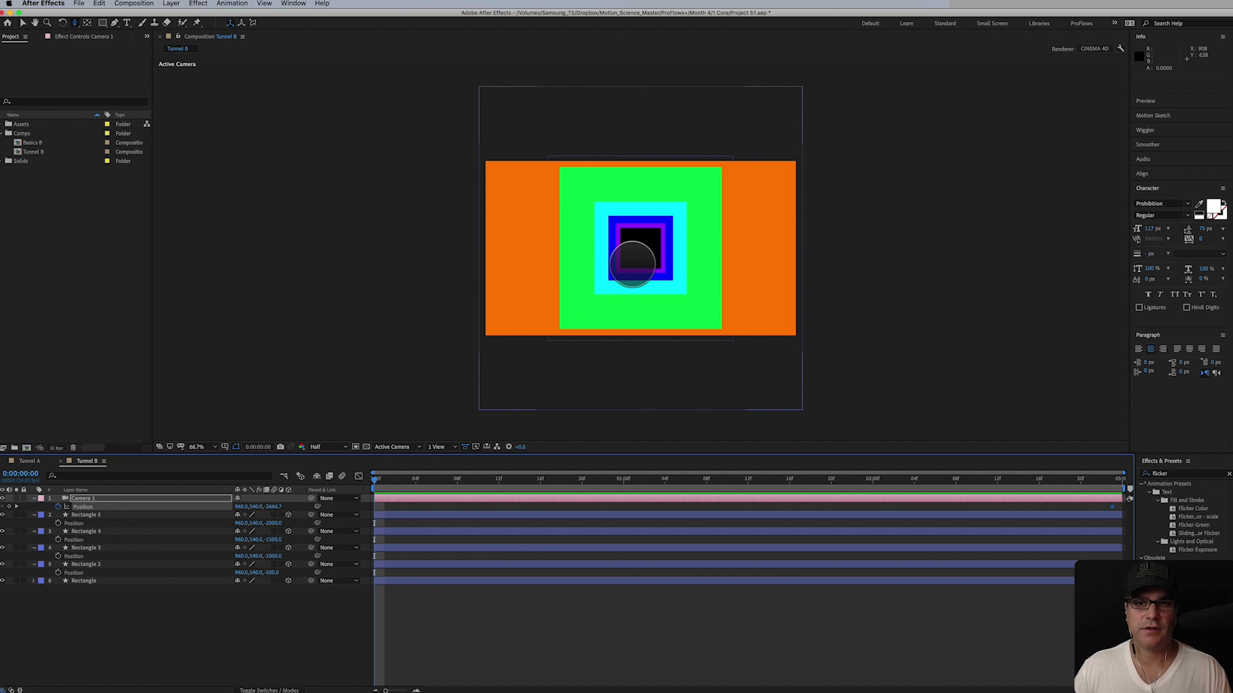
pyautogui.moveTo(642, 257); pyautogui.dragTo(674, 124)
pyautogui.moveTo(1038, 479); pyautogui.dragTo(1112, 479)
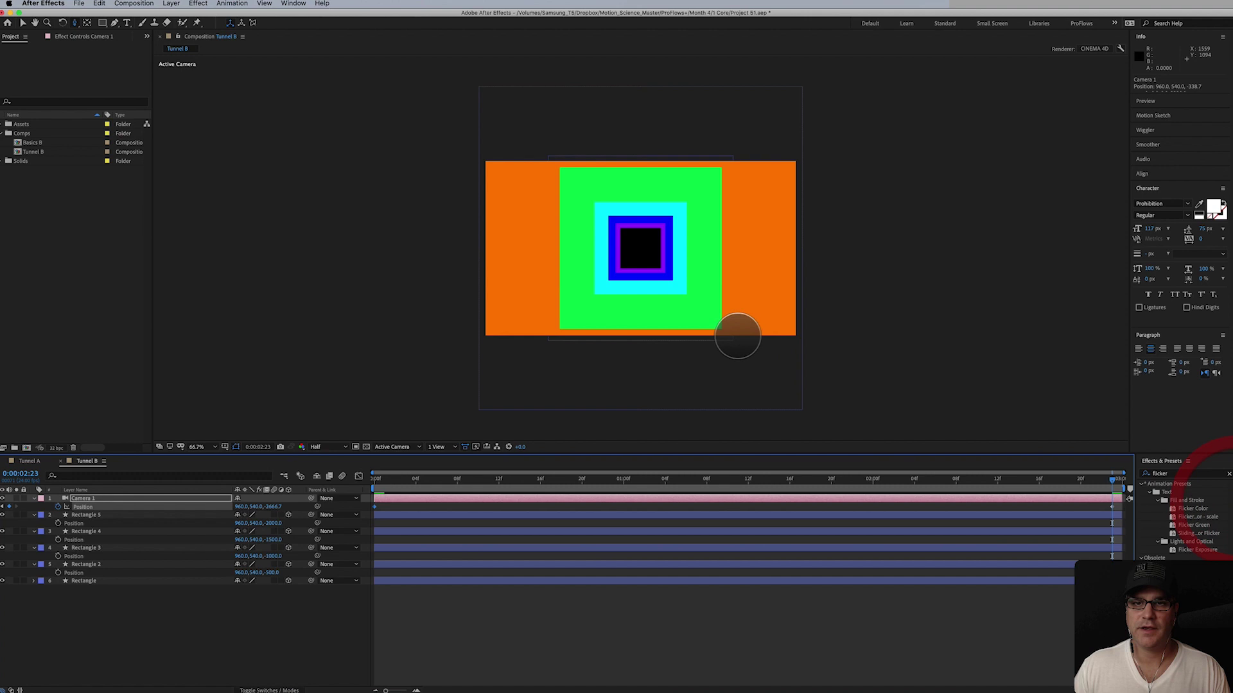
pyautogui.moveTo(701, 307); pyautogui.dragTo(696, 377)
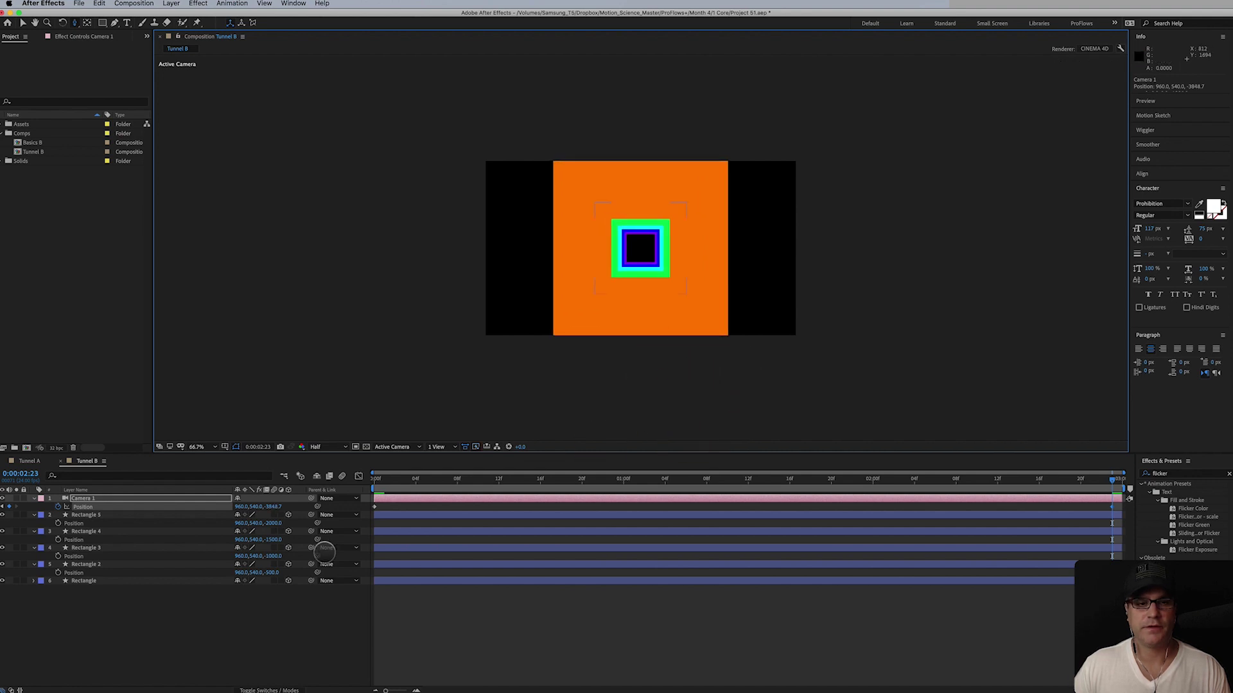
pyautogui.click(90, 581)
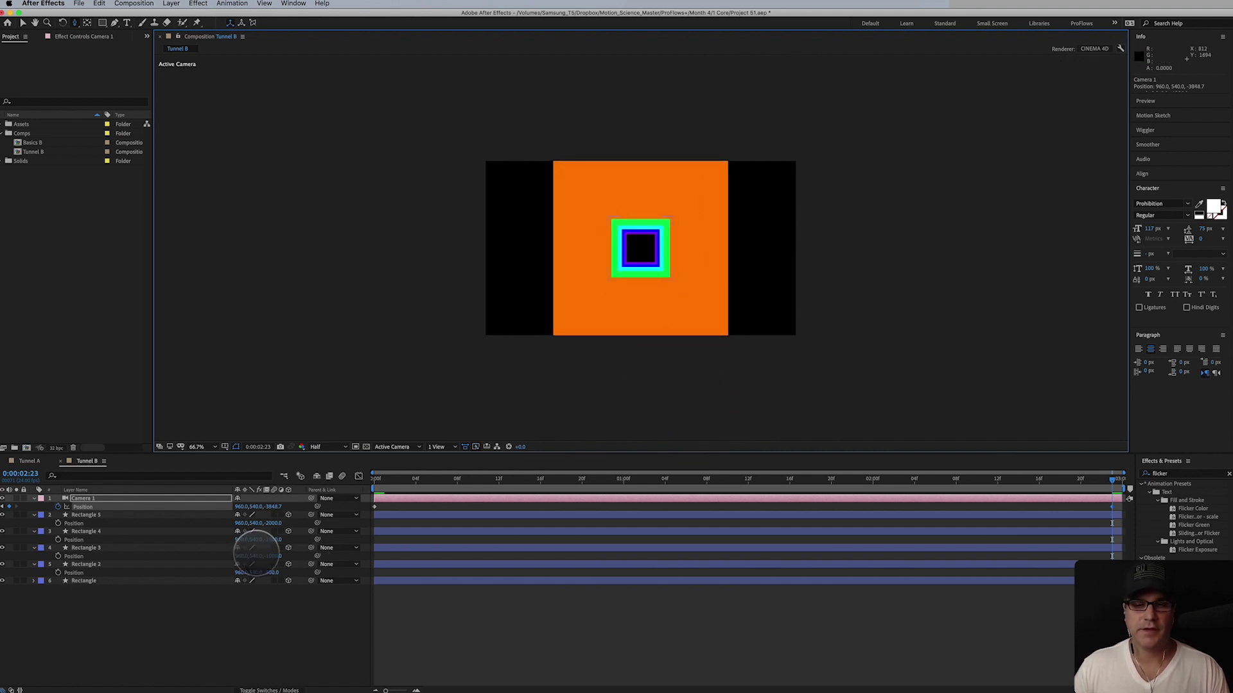
pyautogui.press('space')
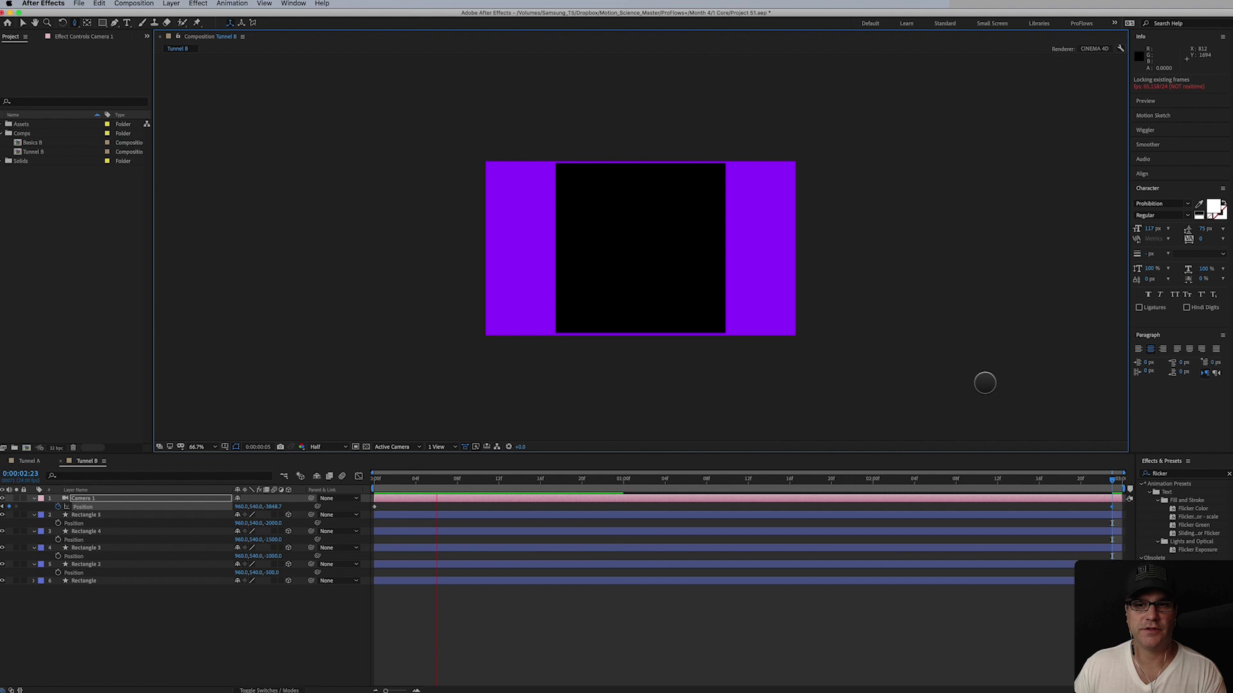
# Set the Tunnel B composition's 3D renderer to Classic 3D
pyautogui.click(1087, 56)
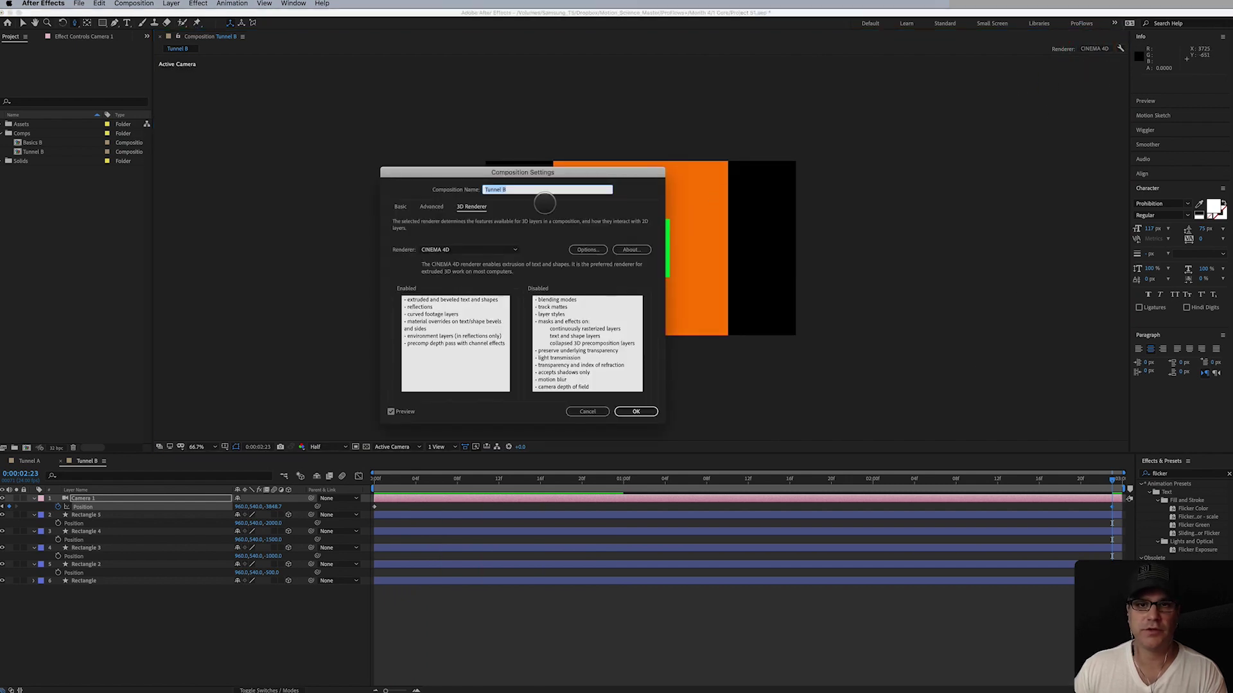
pyautogui.click(452, 252)
pyautogui.click(452, 259)
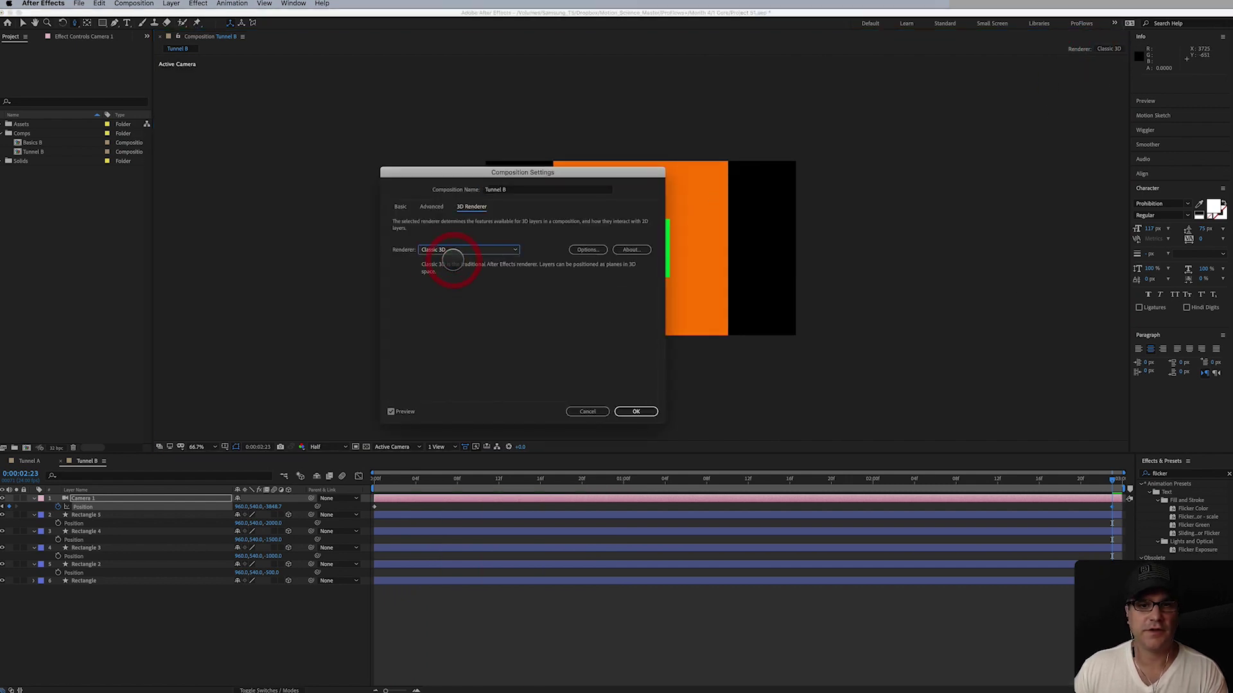
pyautogui.click(635, 411)
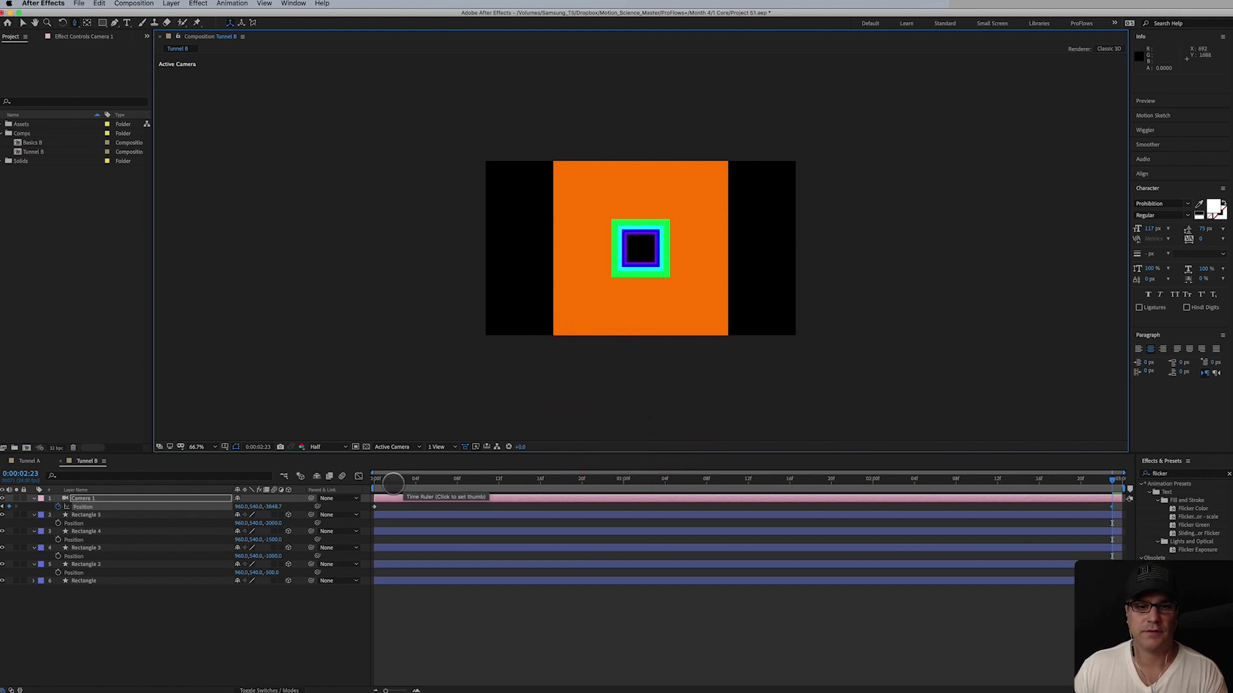
# Preview the camera fly-through and set the current time to 0:00:01:12
pyautogui.press('space')
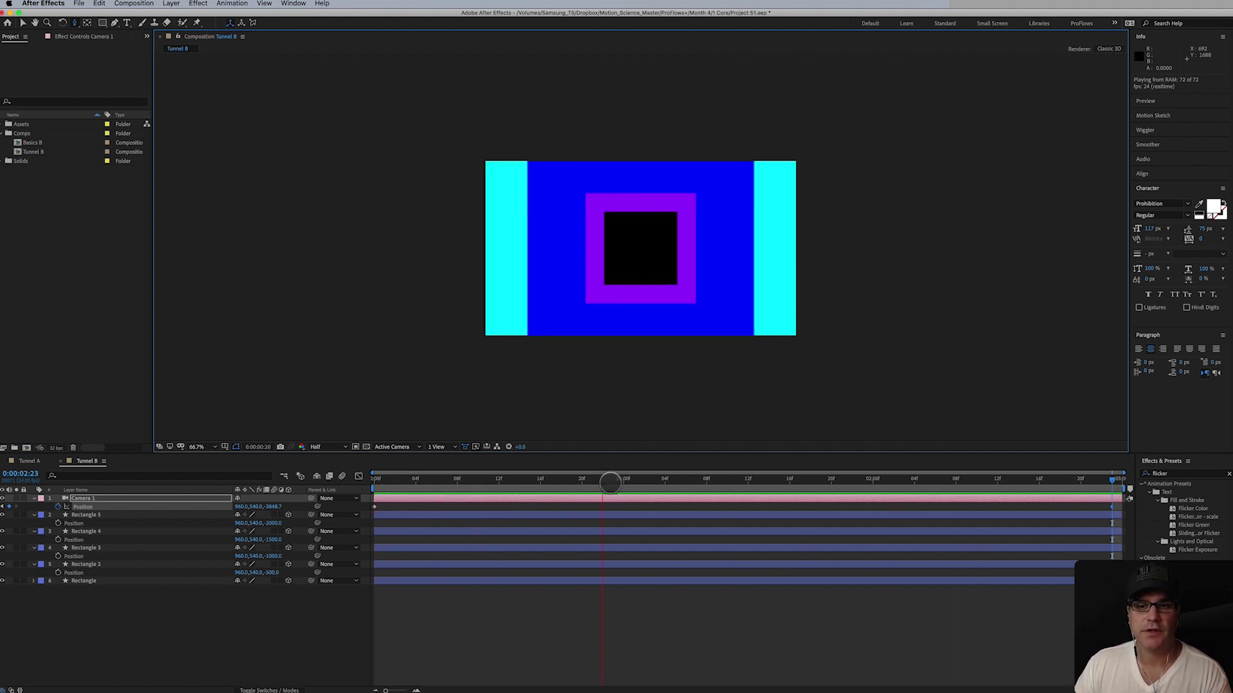
pyautogui.click(604, 512)
pyautogui.moveTo(604, 511); pyautogui.dragTo(673, 524)
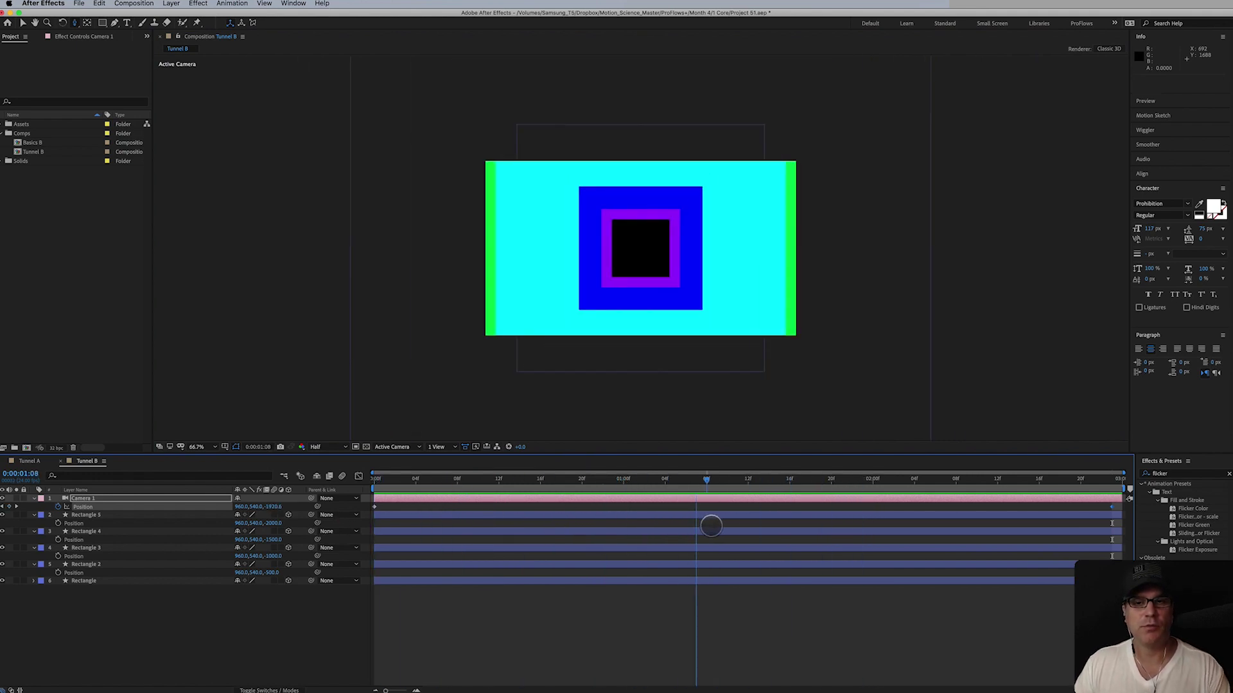
pyautogui.moveTo(711, 527); pyautogui.dragTo(748, 523)
pyautogui.click(512, 522)
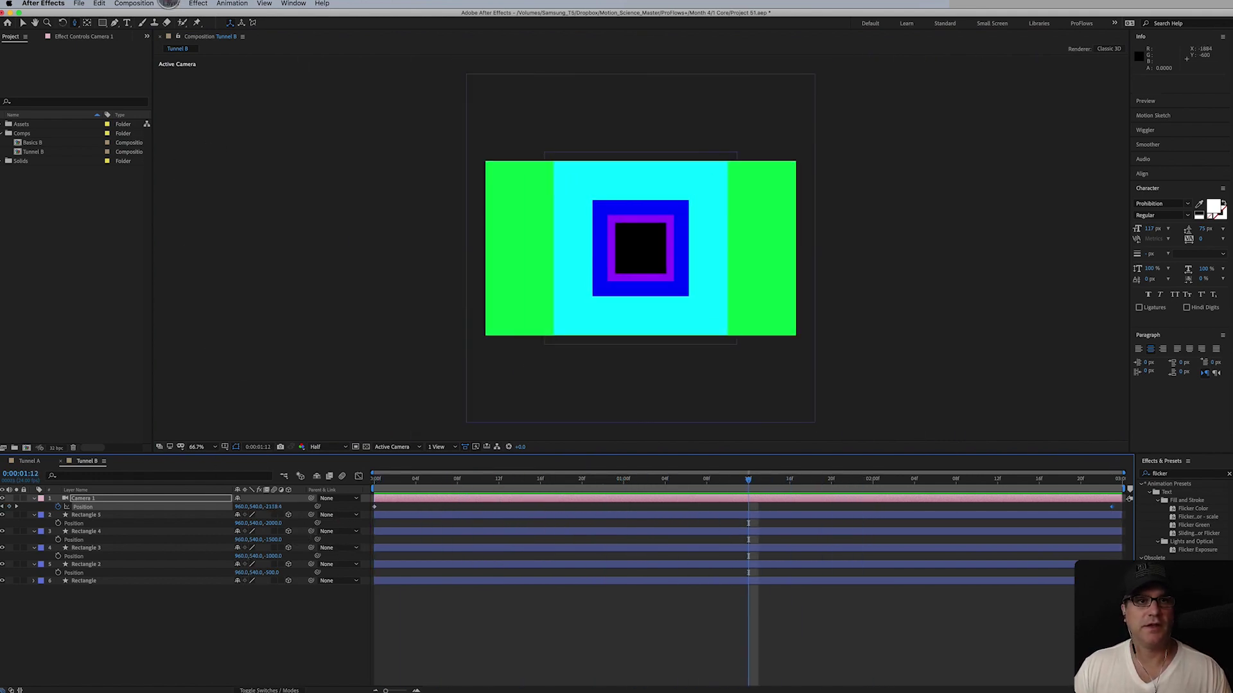
# Add Point Light 1 as a shadow-casting Point light
pyautogui.click(170, 3)
pyautogui.moveTo(212, 10)
pyautogui.click(330, 38)
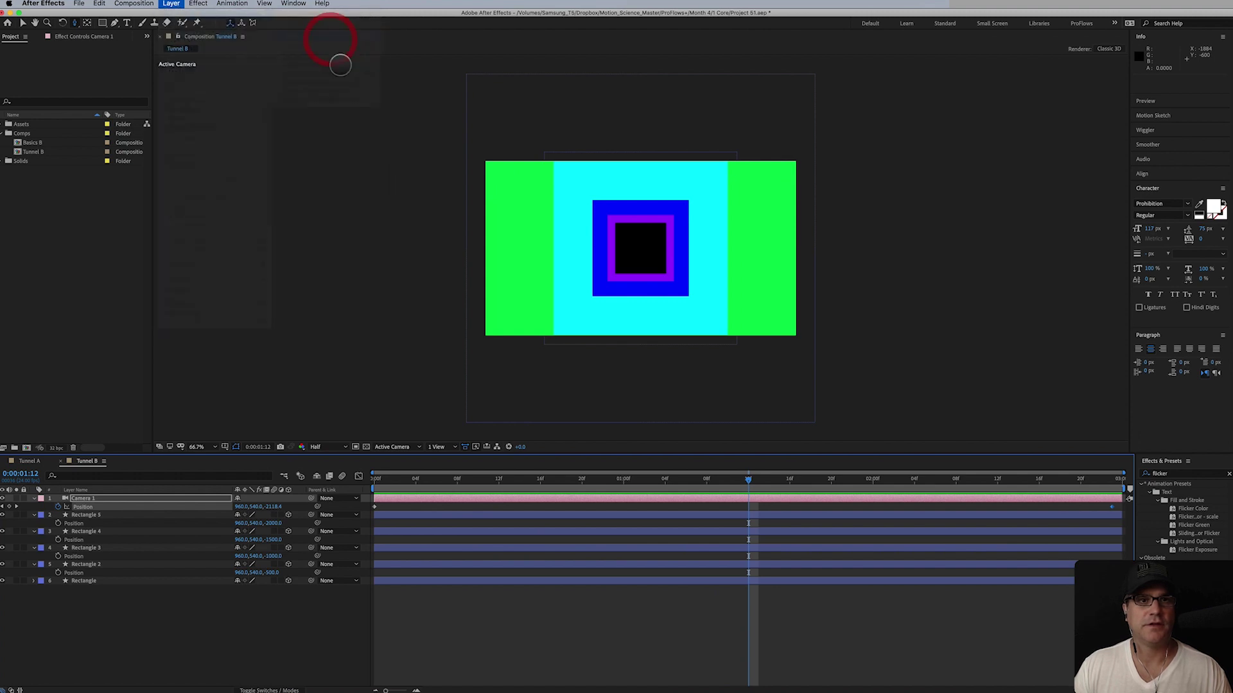
pyautogui.moveTo(470, 125); pyautogui.dragTo(504, 197)
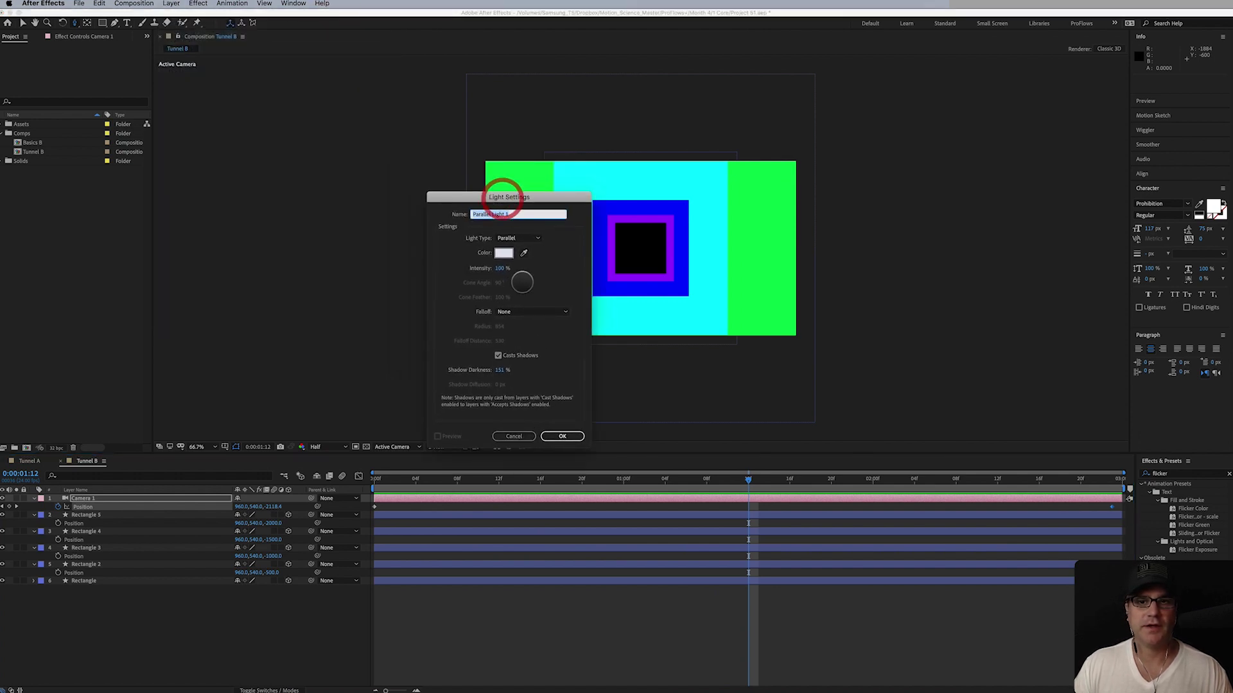
pyautogui.click(520, 238)
pyautogui.click(523, 265)
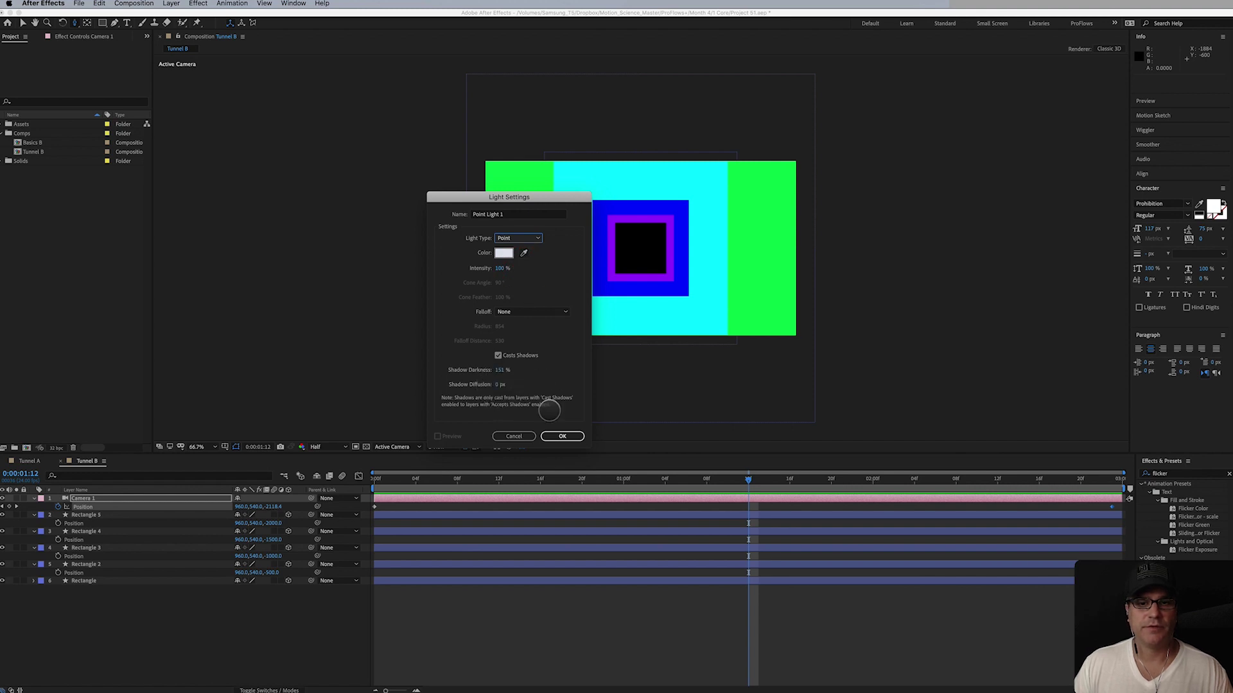
pyautogui.click(562, 436)
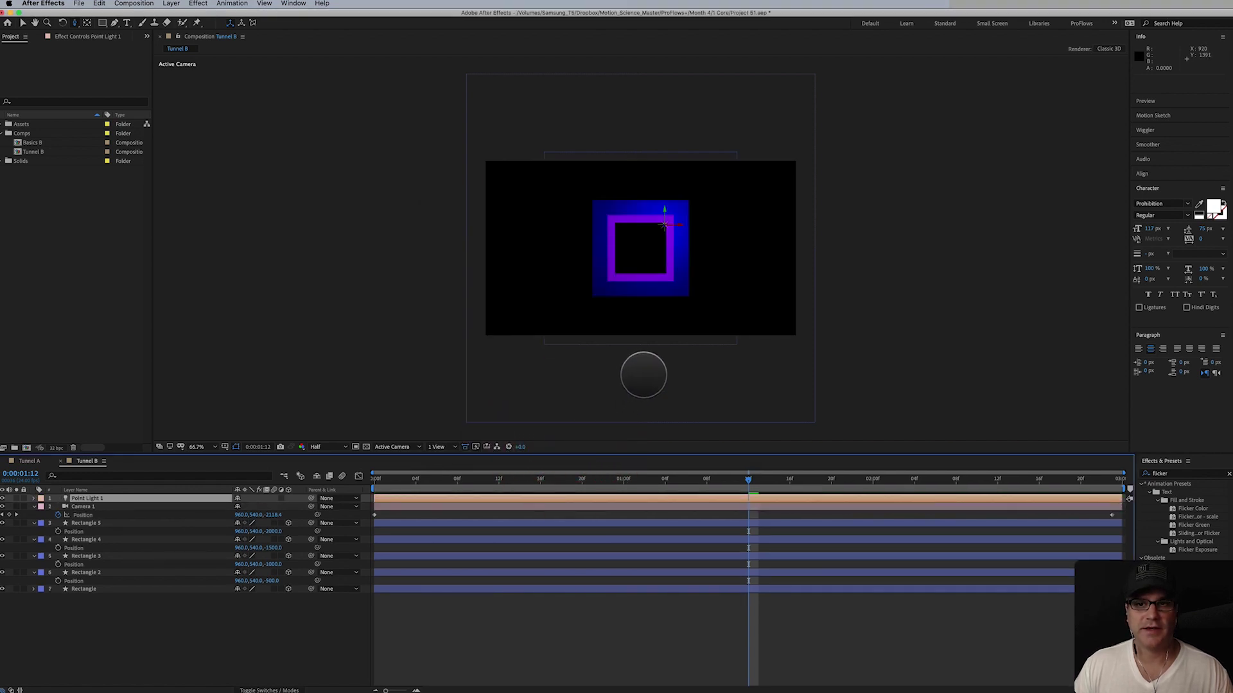
# Switch the viewer to 2 Views with a side view and go to 0:00:02:09
pyautogui.press('v')
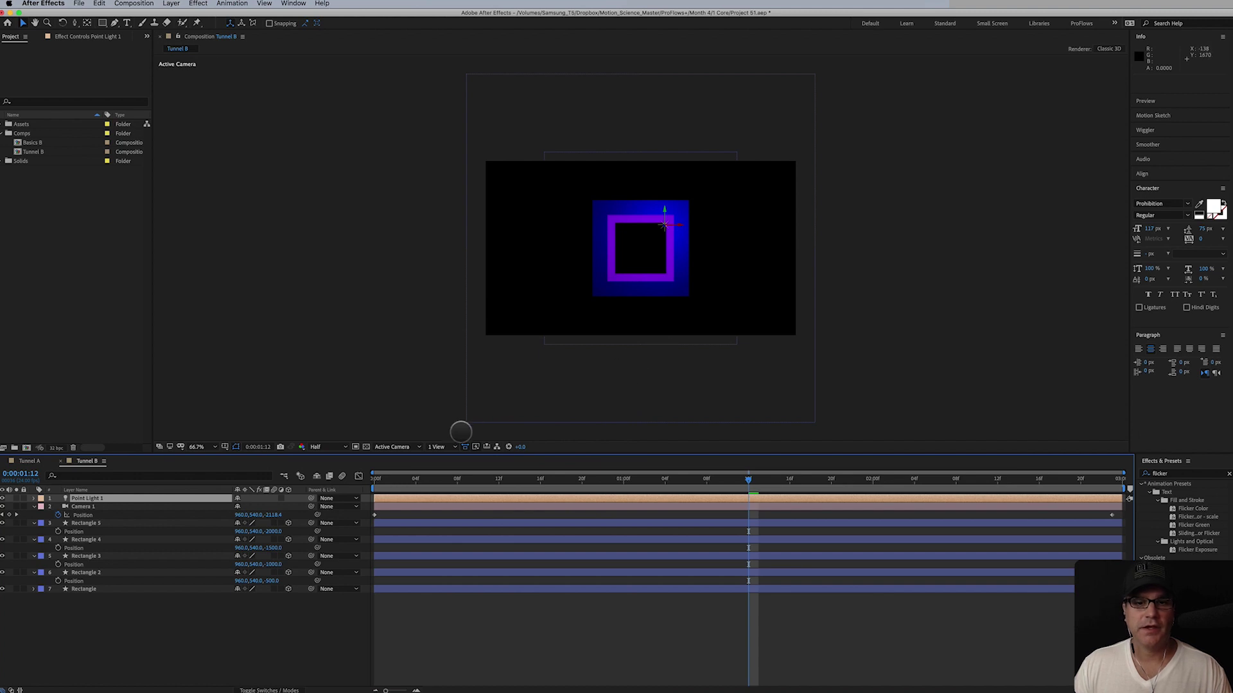
pyautogui.click(439, 447)
pyautogui.click(448, 465)
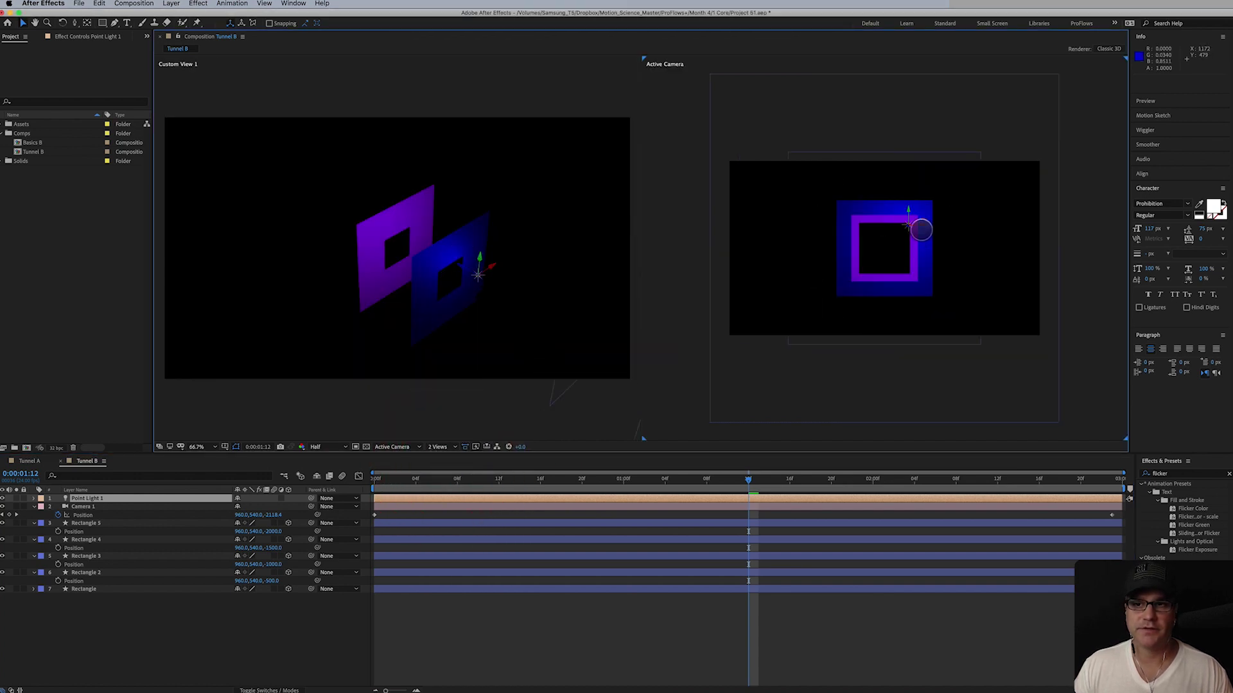
pyautogui.moveTo(778, 480); pyautogui.dragTo(968, 493)
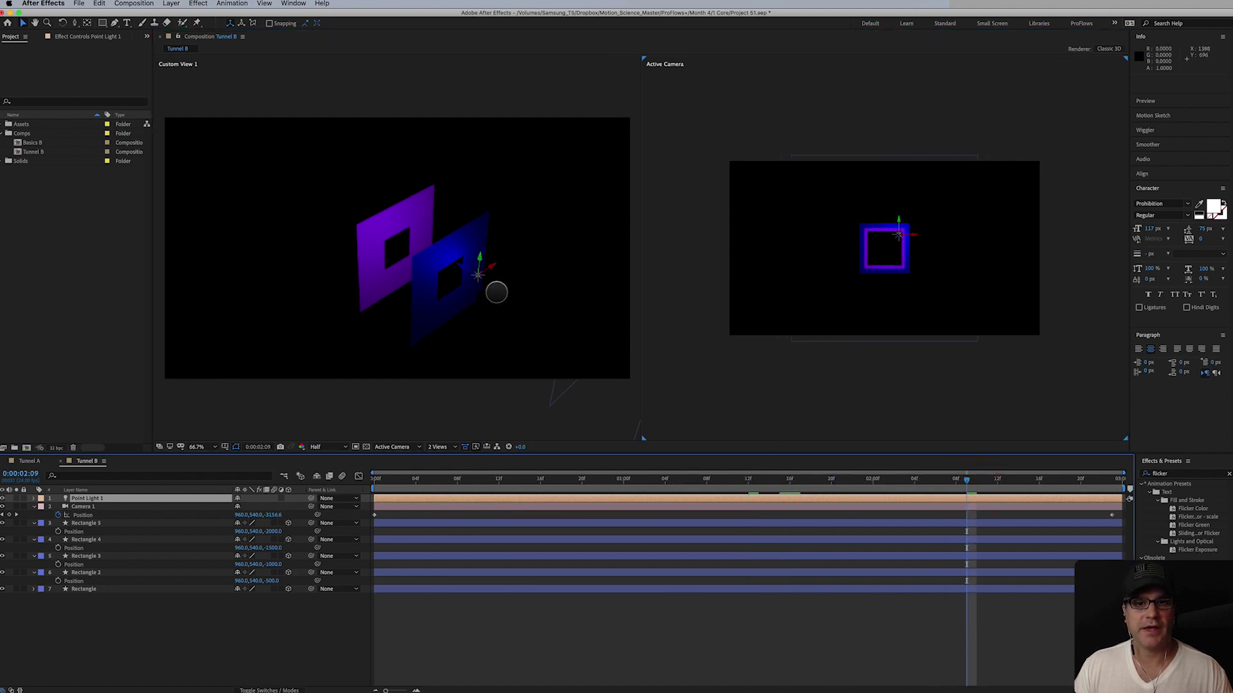
# Drag Point Light 1 back along Z, deeper into the tunnel
pyautogui.click(508, 314)
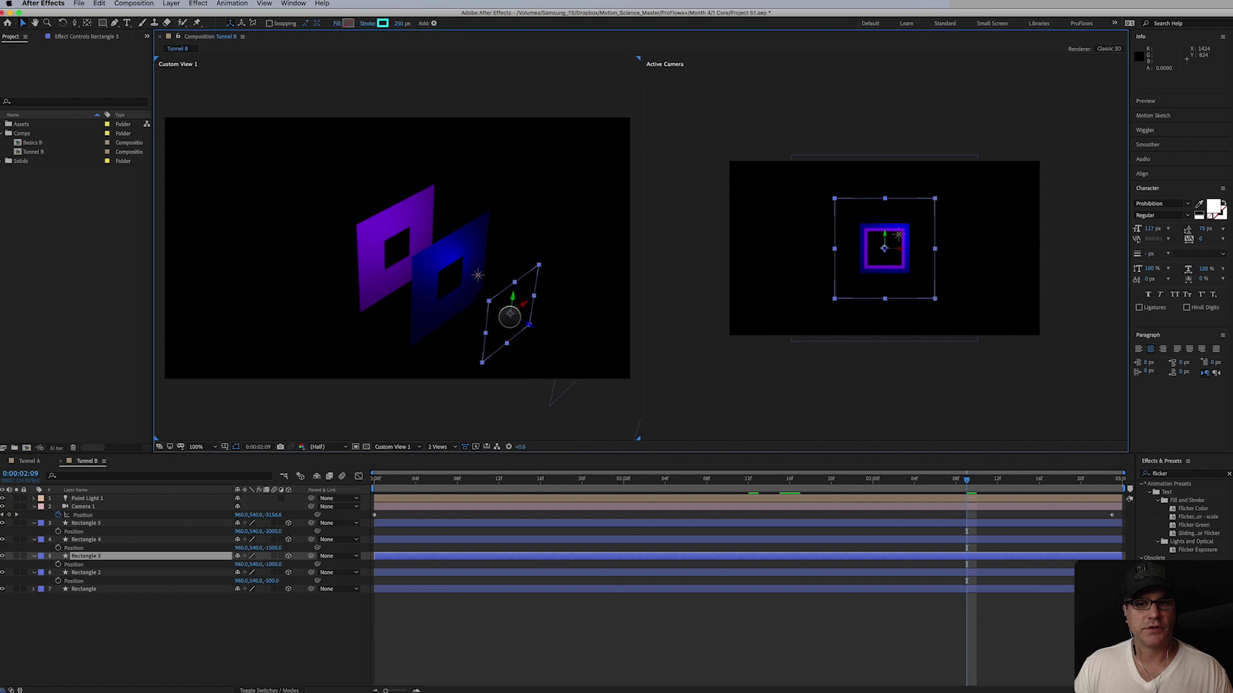
pyautogui.click(477, 275)
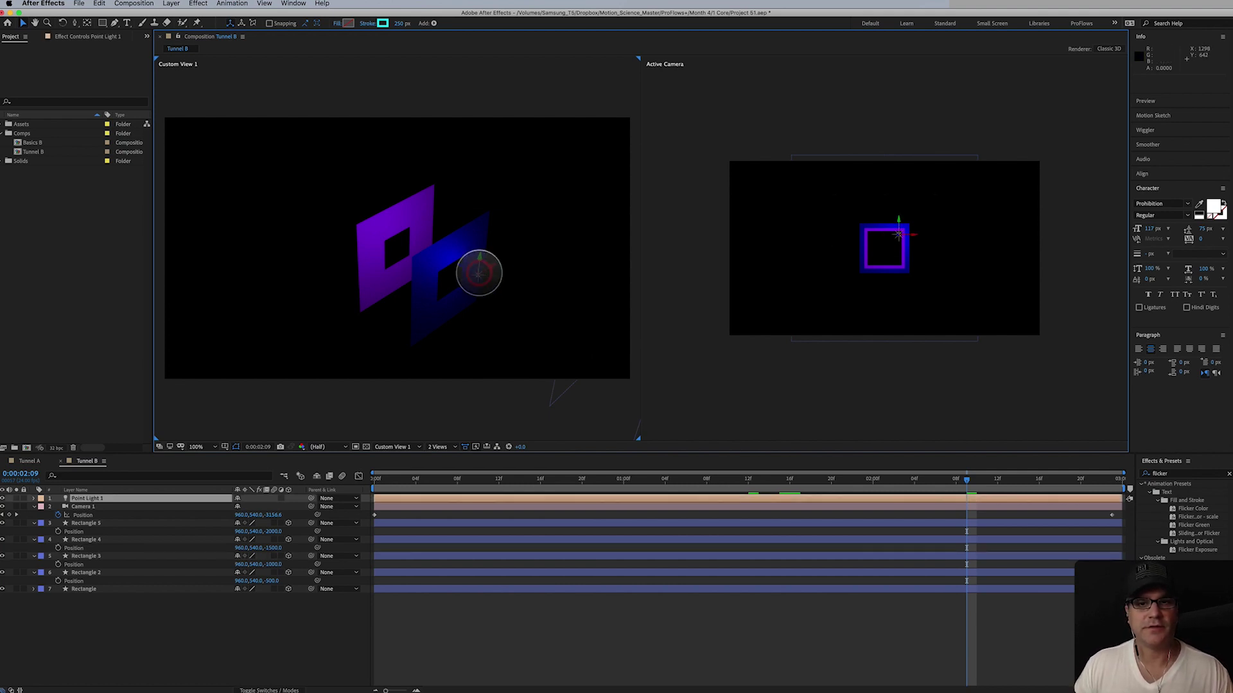
pyautogui.moveTo(462, 265); pyautogui.dragTo(666, 385)
pyautogui.moveTo(547, 334); pyautogui.dragTo(534, 296)
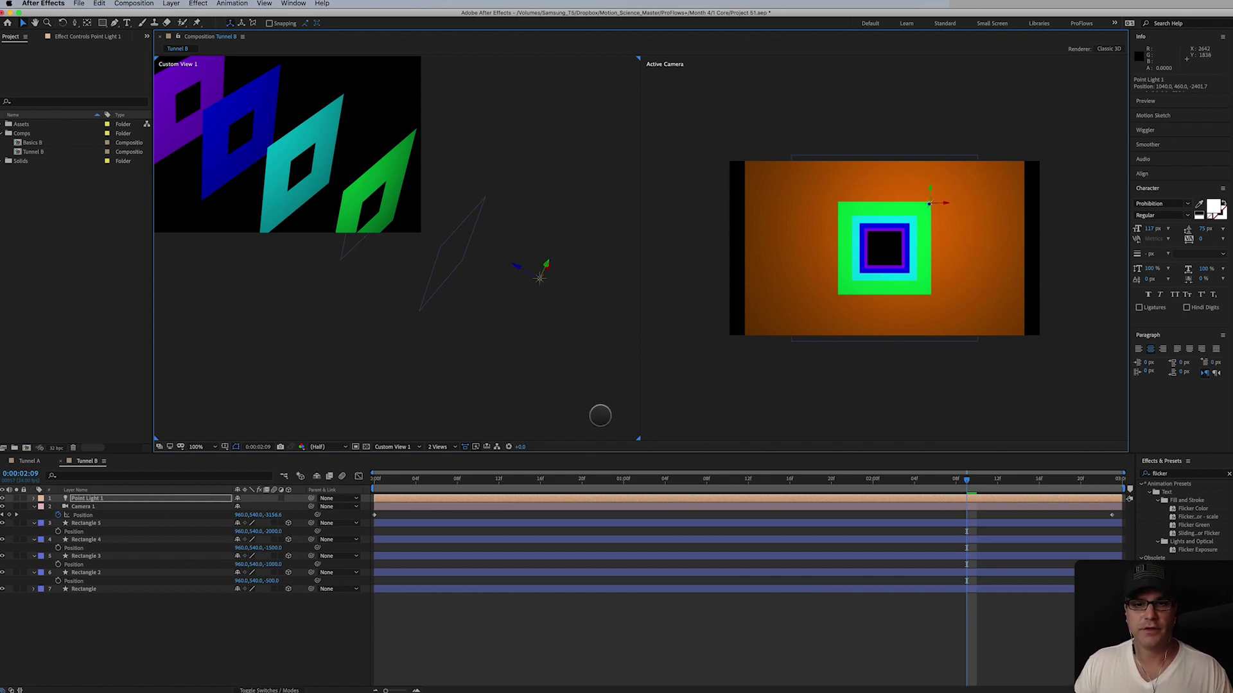
# Return to 1 View and check the lighting at 0:00:01:00
pyautogui.click(439, 448)
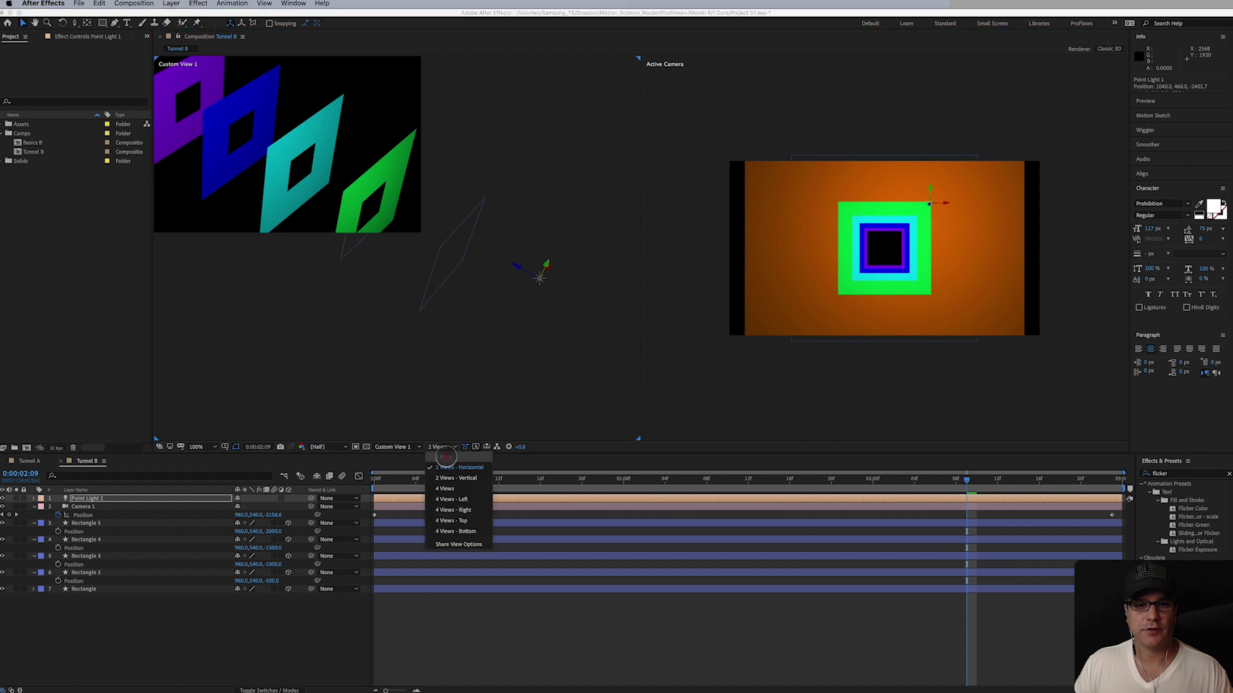
pyautogui.click(447, 457)
pyautogui.moveTo(966, 480); pyautogui.dragTo(1010, 504)
pyautogui.click(1037, 498)
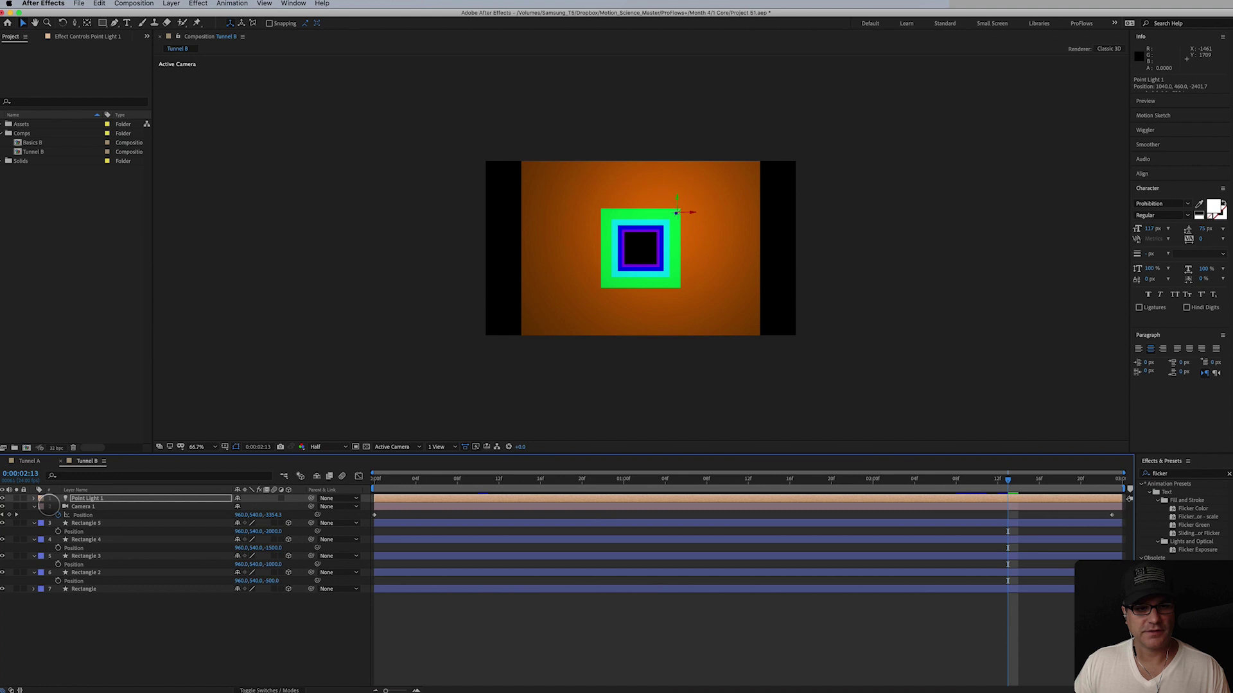
pyautogui.click(34, 498)
pyautogui.click(72, 514)
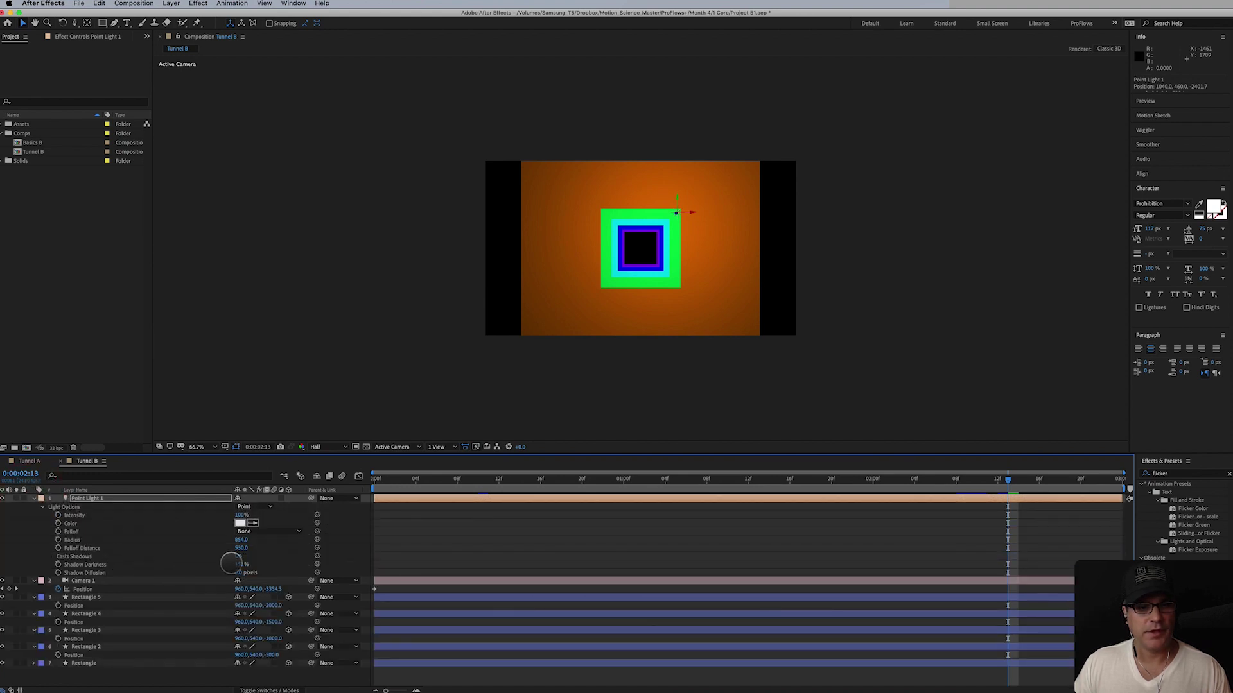
pyautogui.click(81, 557)
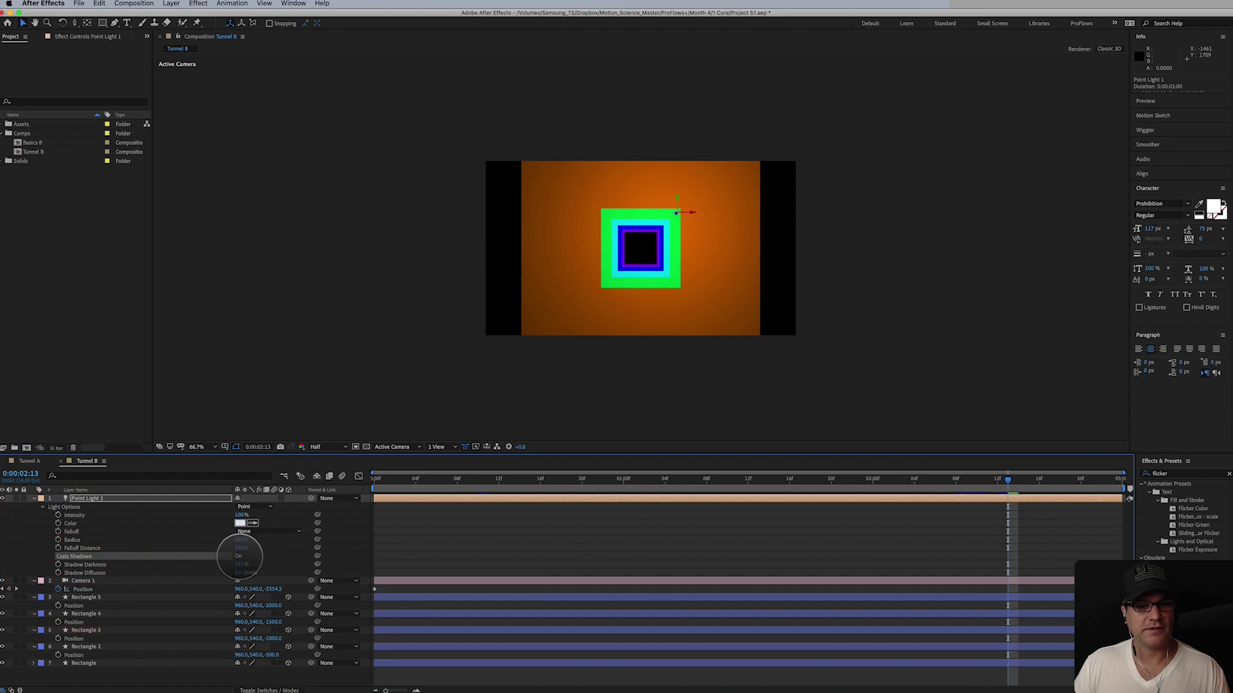
pyautogui.click(239, 556)
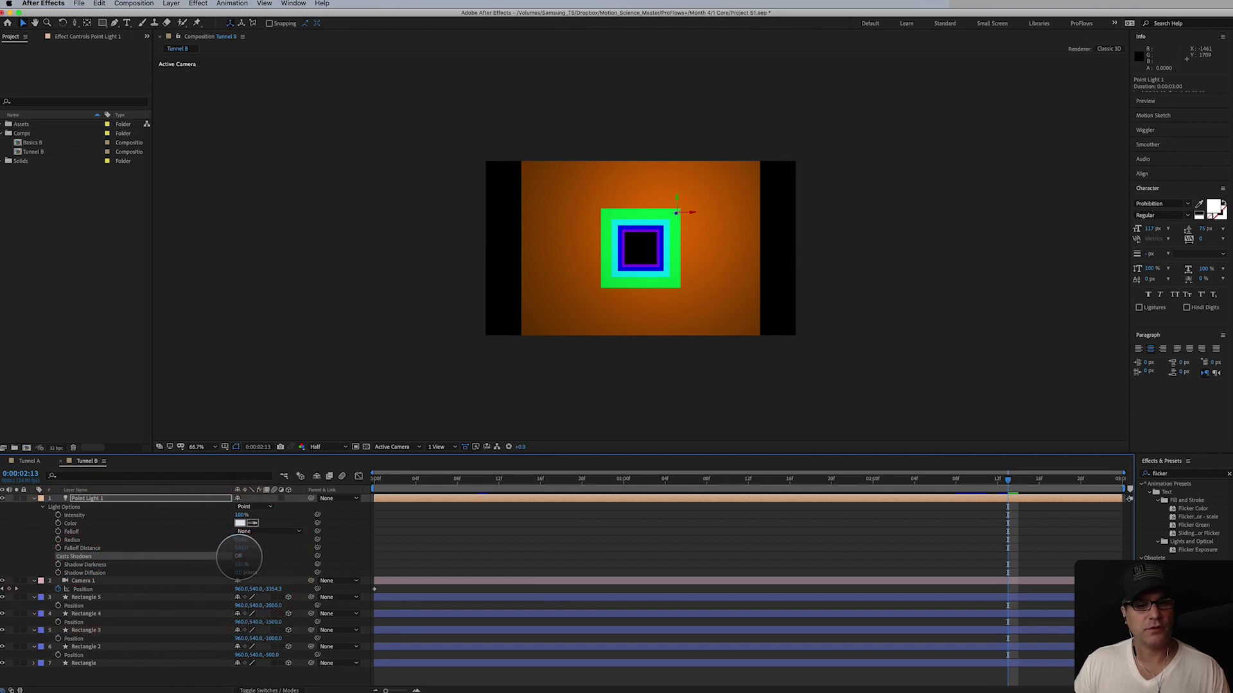
pyautogui.click(239, 556)
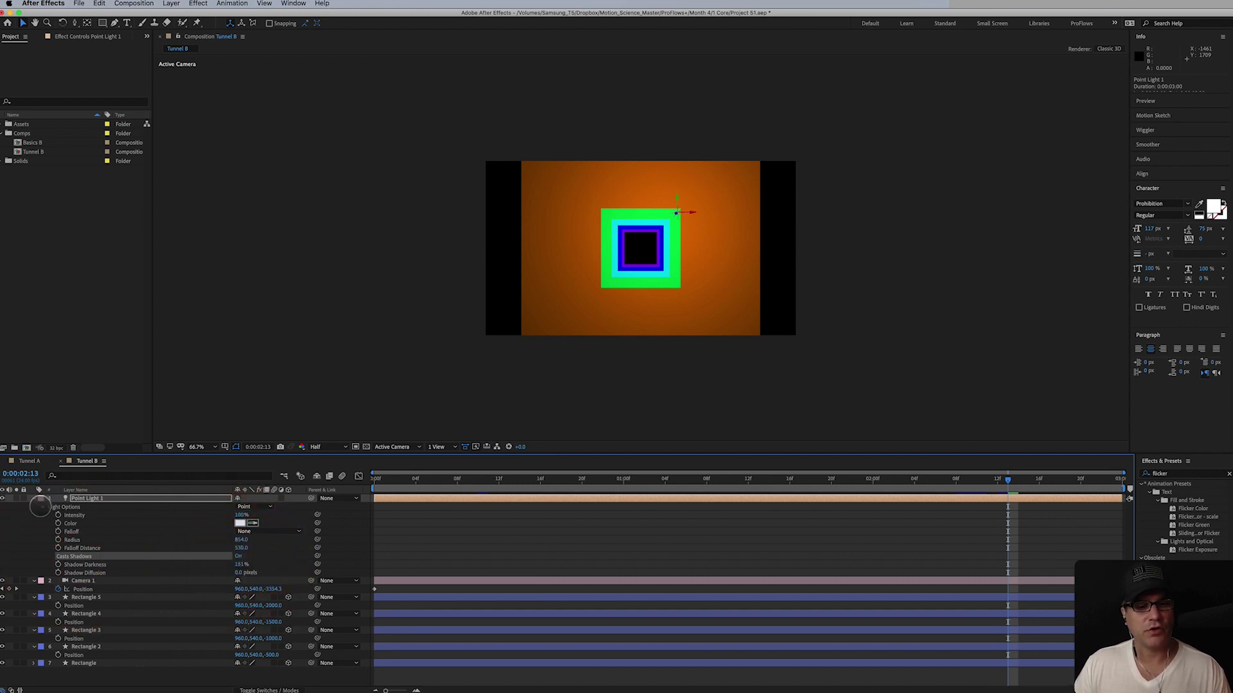
pyautogui.click(34, 498)
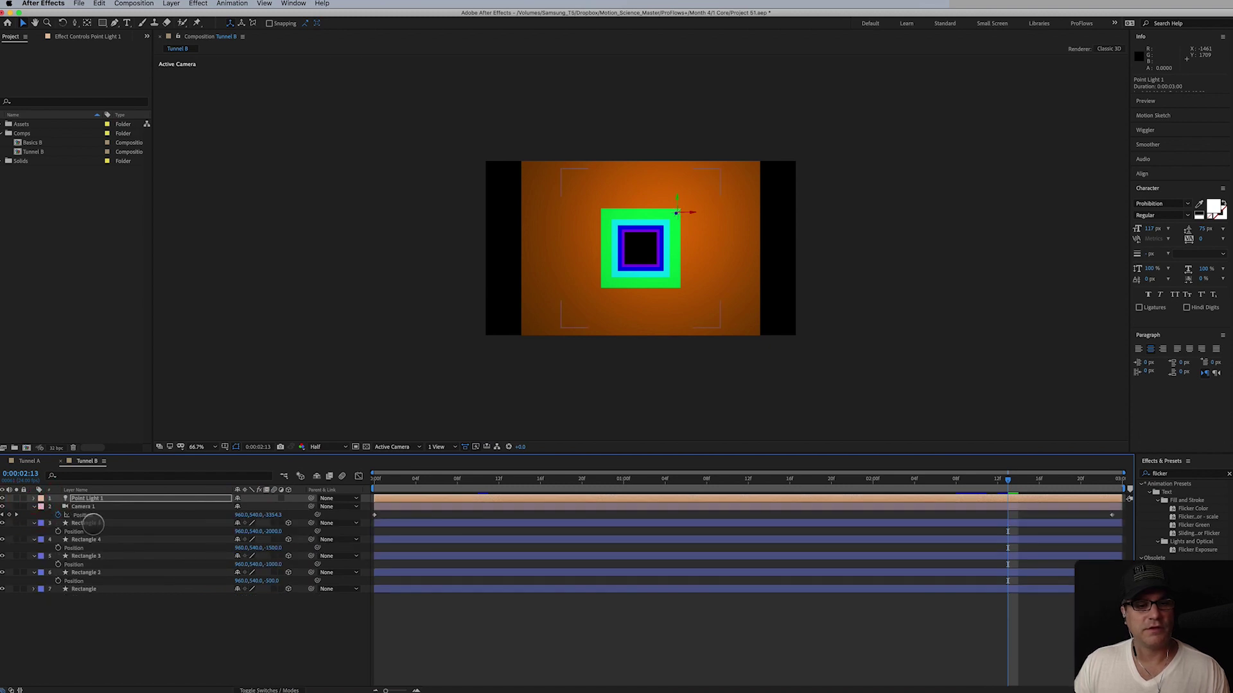
# Turn Casts Shadows On for Rectangle 5 through Rectangle, then collapse and deselect the layers
pyautogui.click(89, 523)
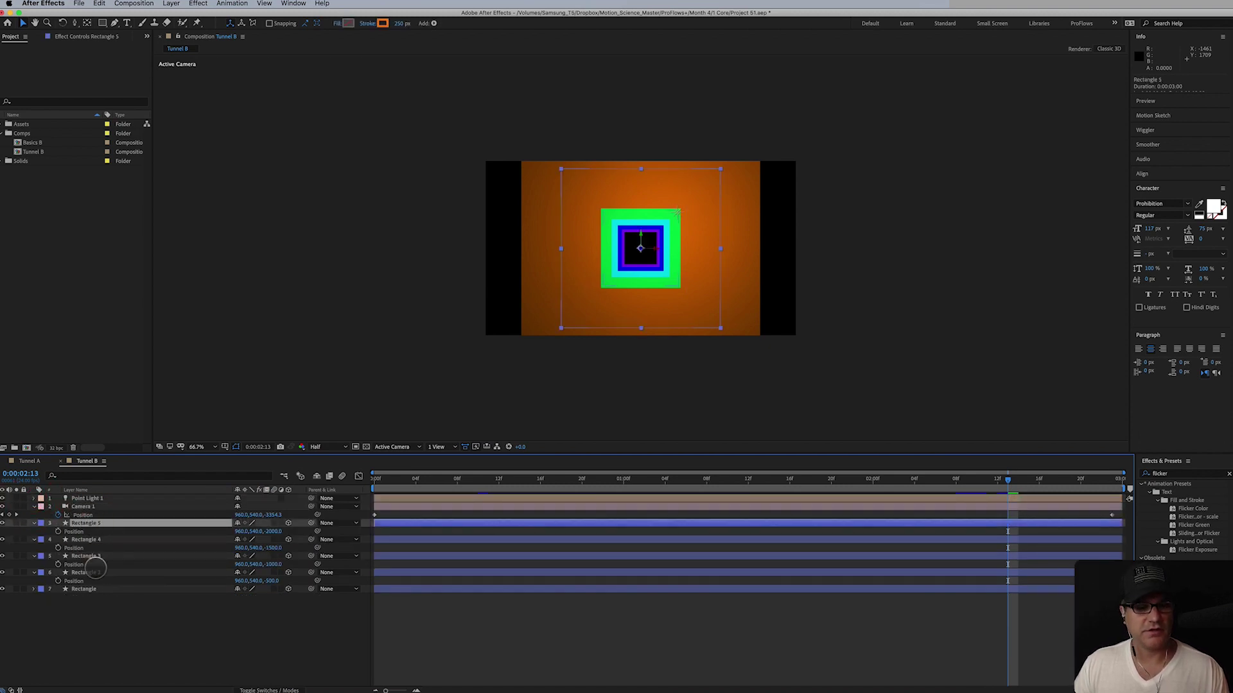
pyautogui.keyDown('shift'); pyautogui.click(89, 588); pyautogui.keyUp('shift')
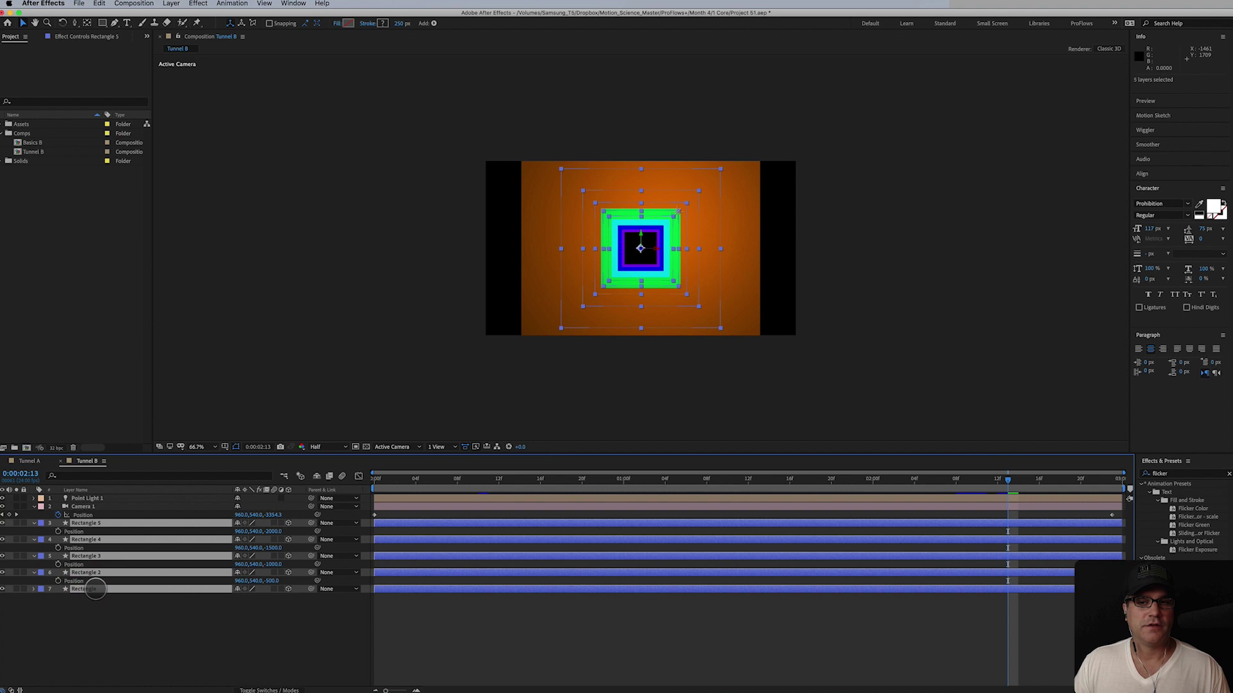
pyautogui.press('a')
pyautogui.press('a')
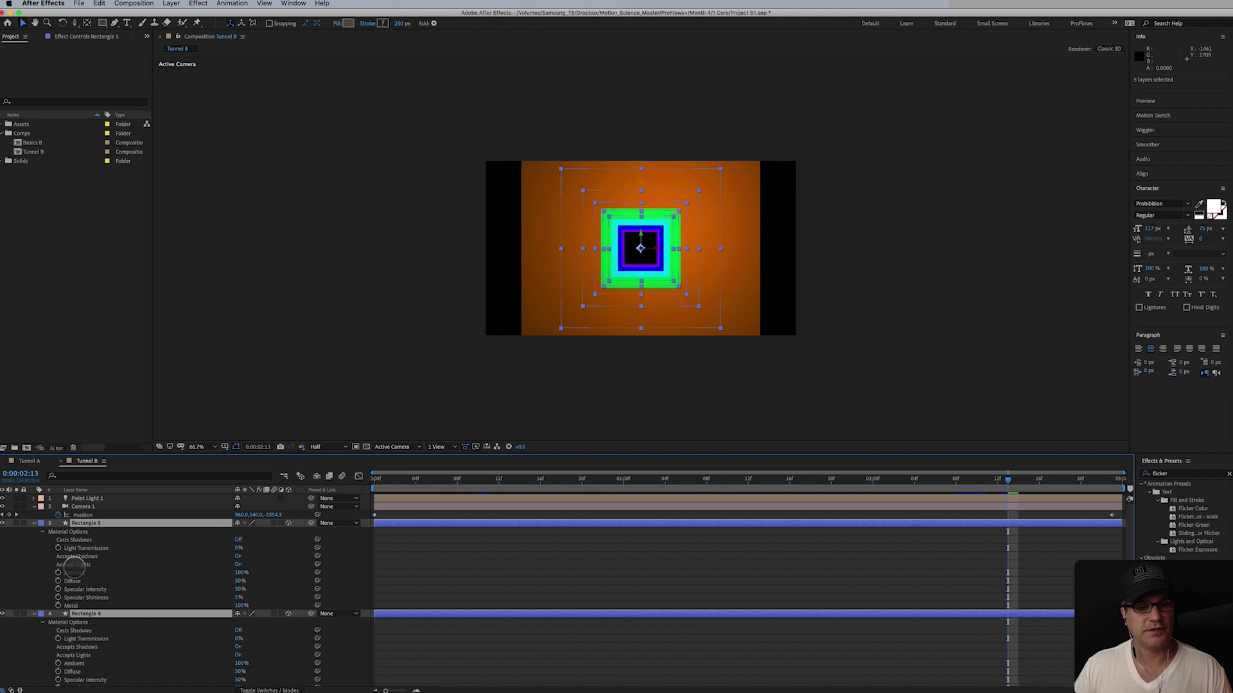
pyautogui.click(238, 565)
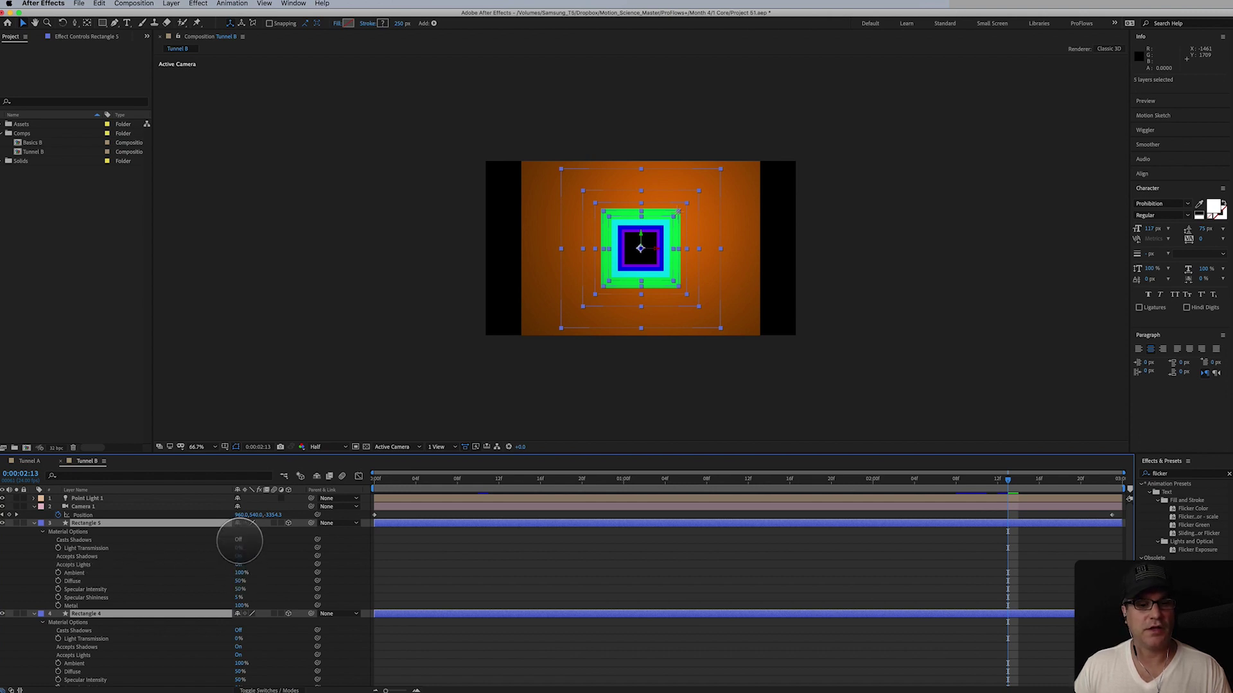
pyautogui.click(238, 540)
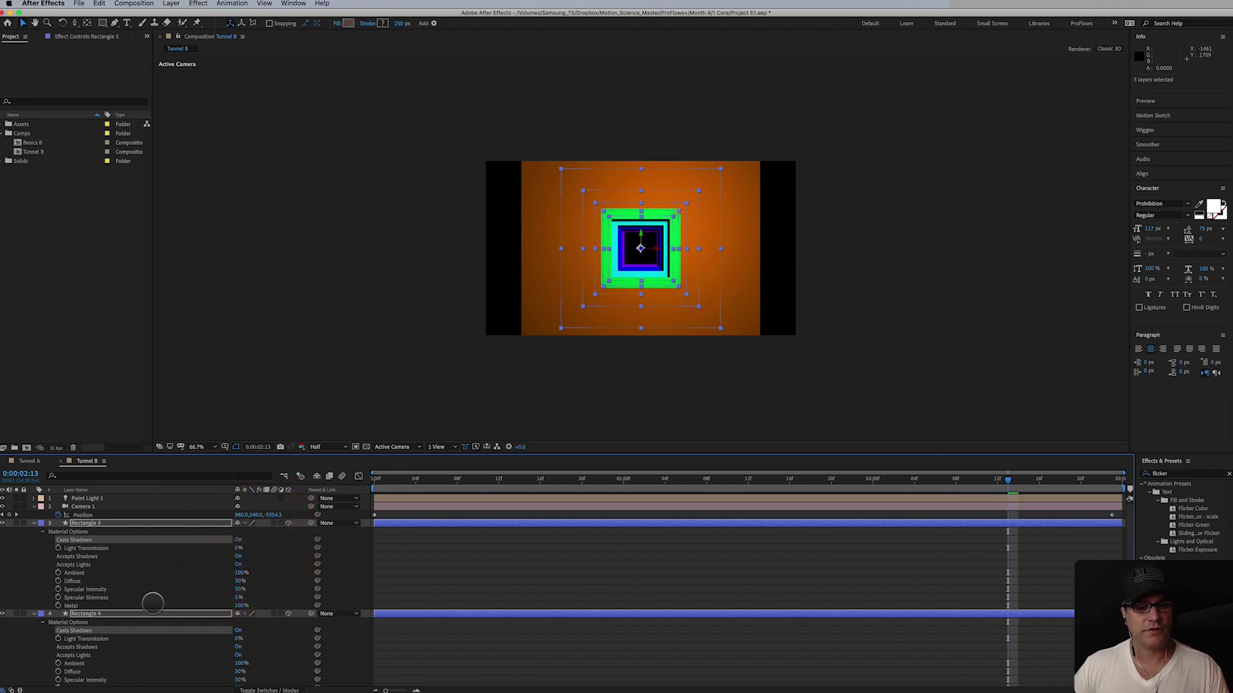
pyautogui.click(33, 523)
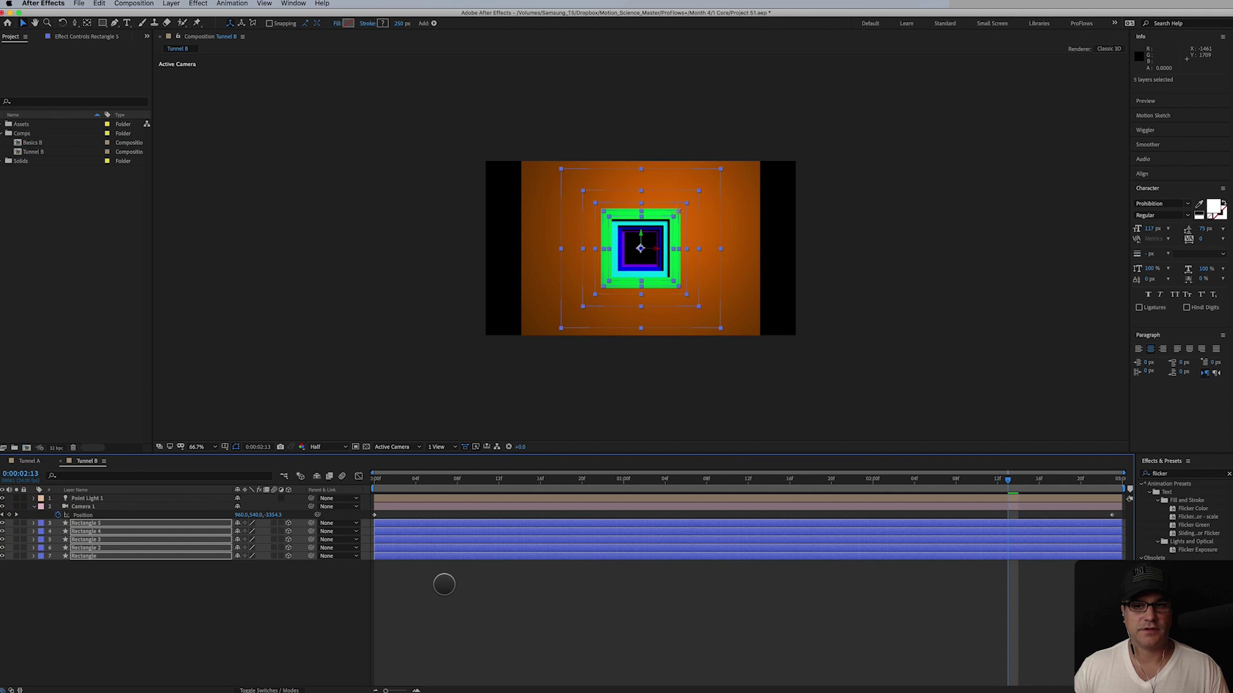
pyautogui.click(443, 581)
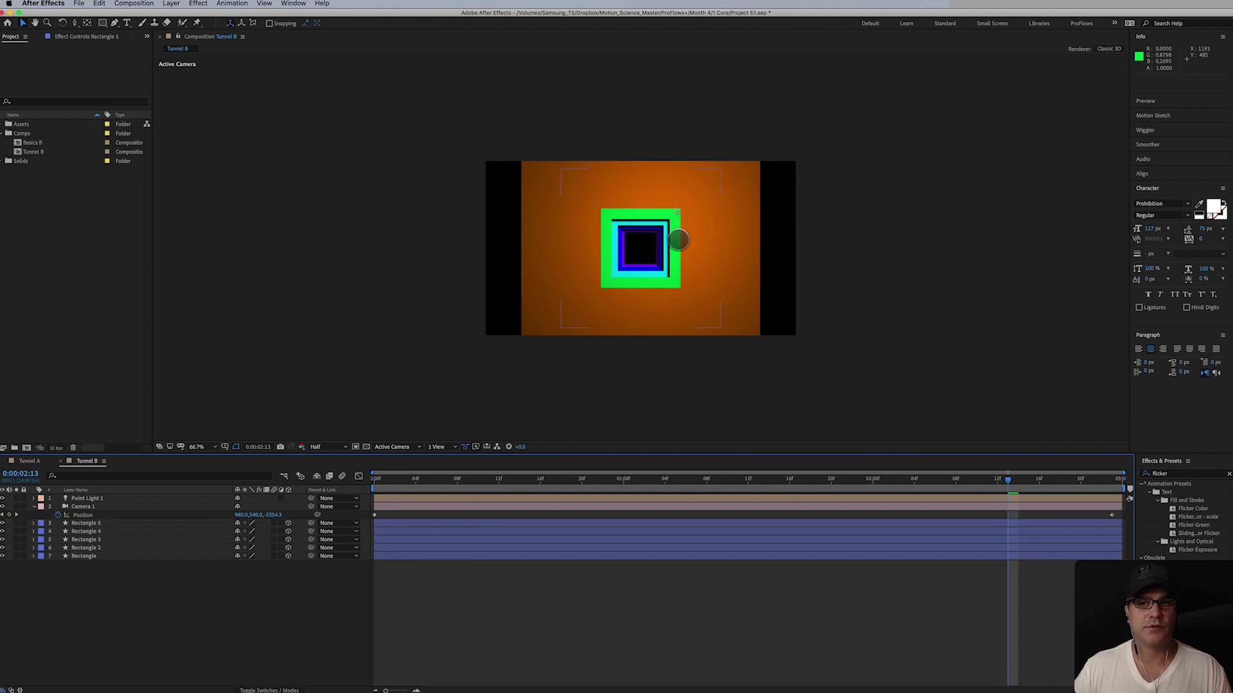
# With Point Light 1 selected, preview the lit tunnel and scrub back to 0:00:00:21 to inspect shadows
pyautogui.click(118, 499)
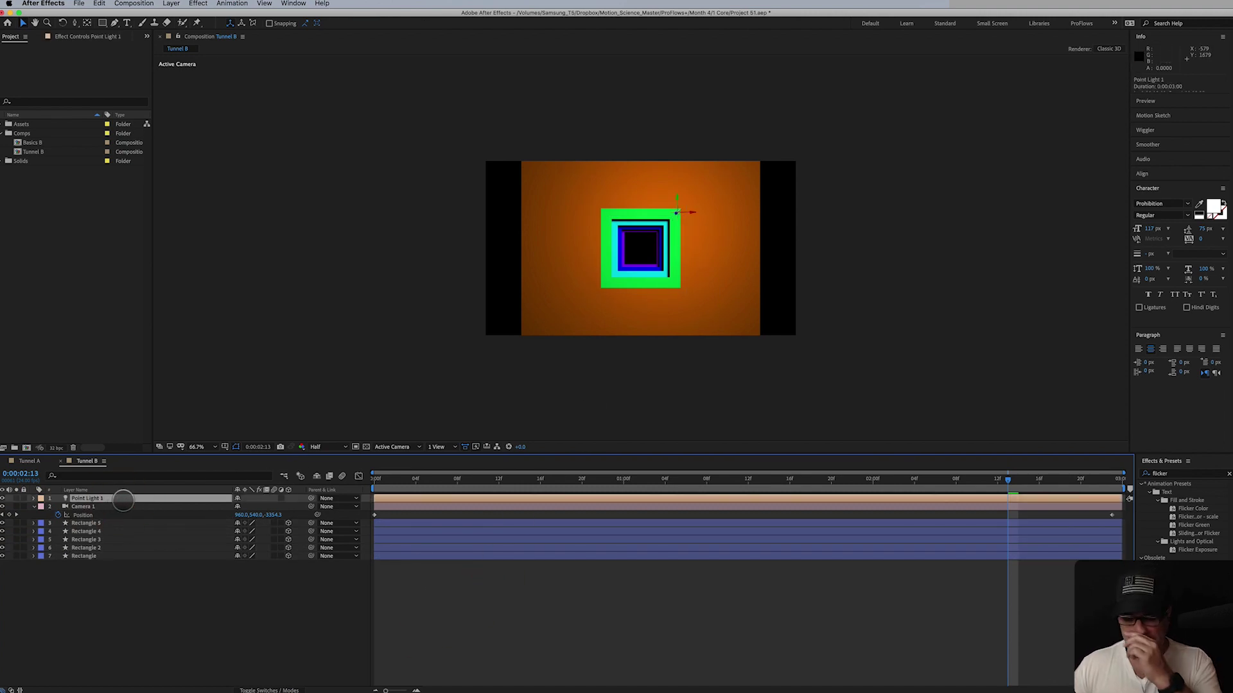
pyautogui.press('space')
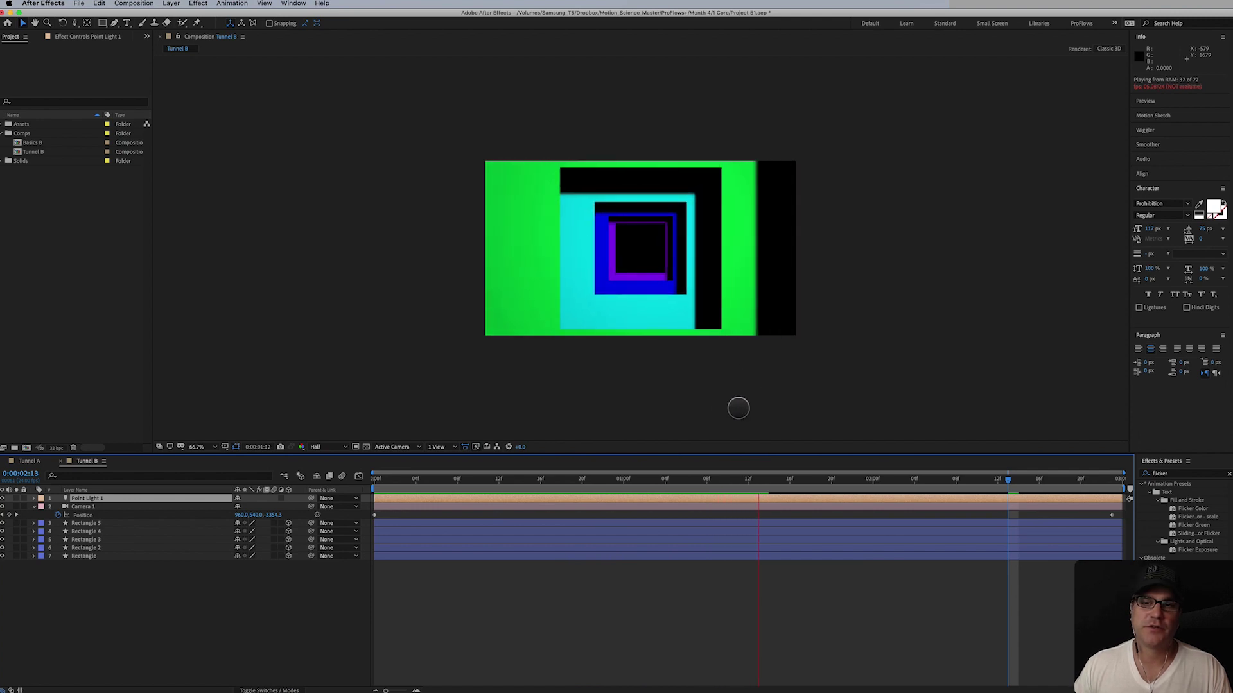
pyautogui.moveTo(771, 482); pyautogui.dragTo(479, 489)
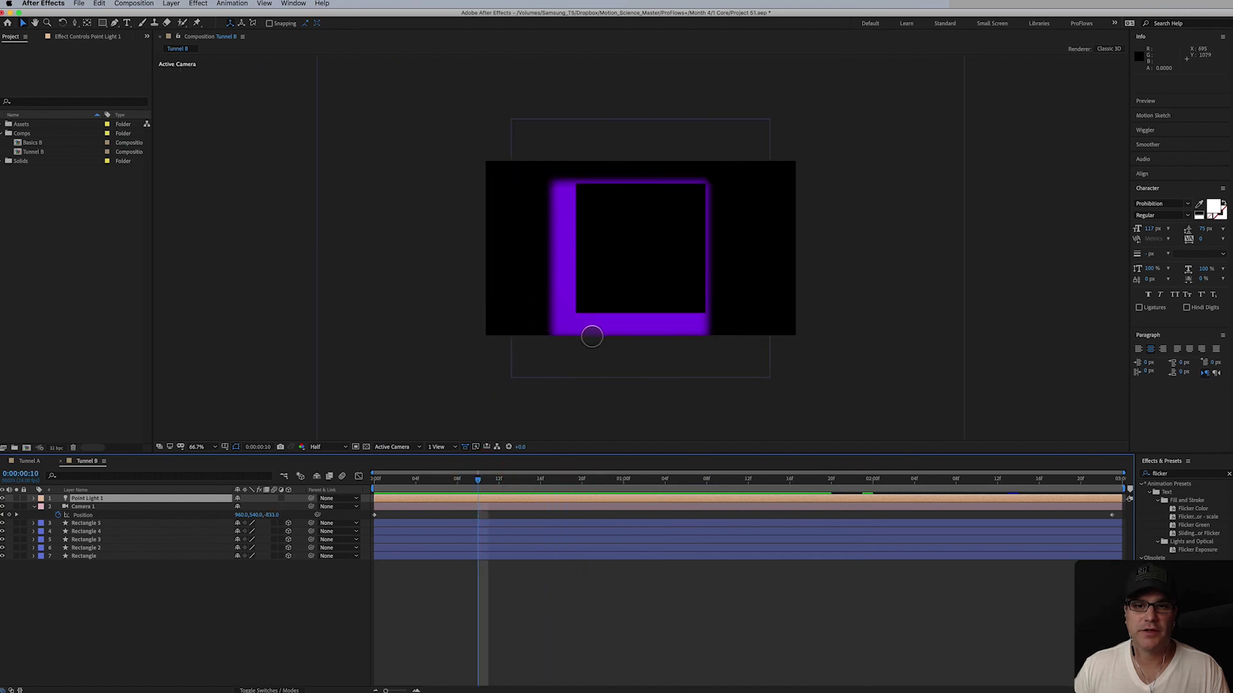
# Switch the viewer from Half to Full resolution and scrub to 1:09, then back to frame 23
pyautogui.moveTo(331, 447); pyautogui.dragTo(330, 469)
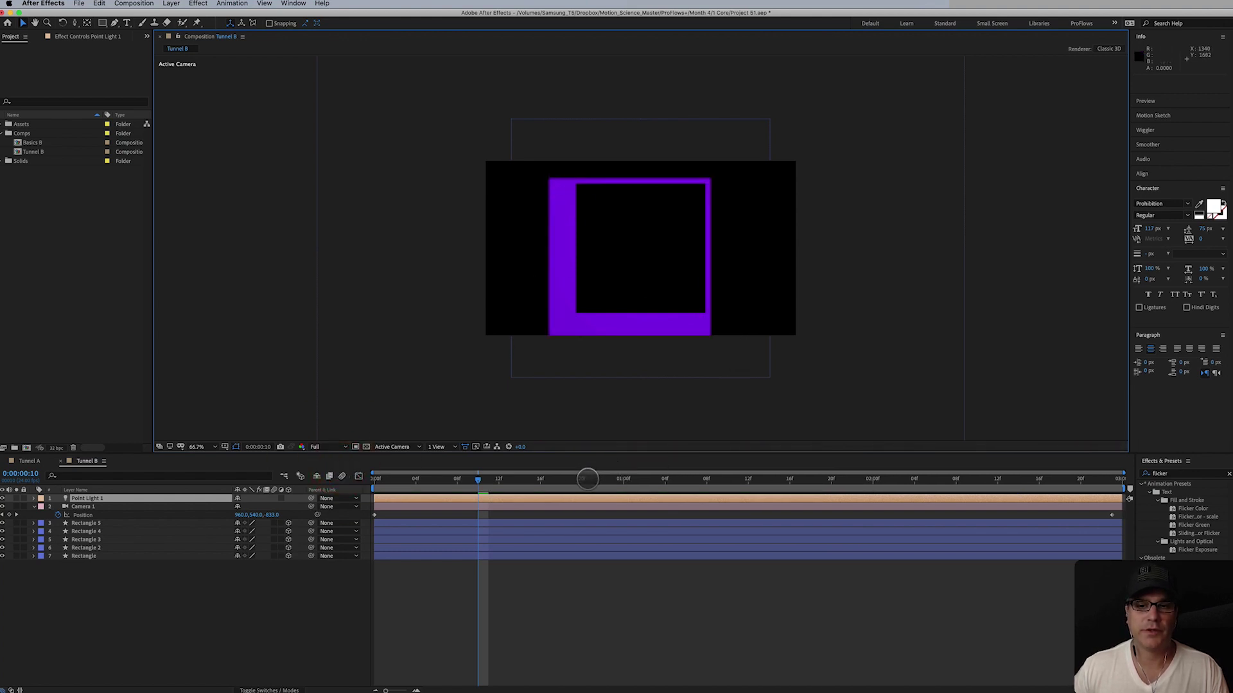
pyautogui.moveTo(587, 480); pyautogui.dragTo(718, 482)
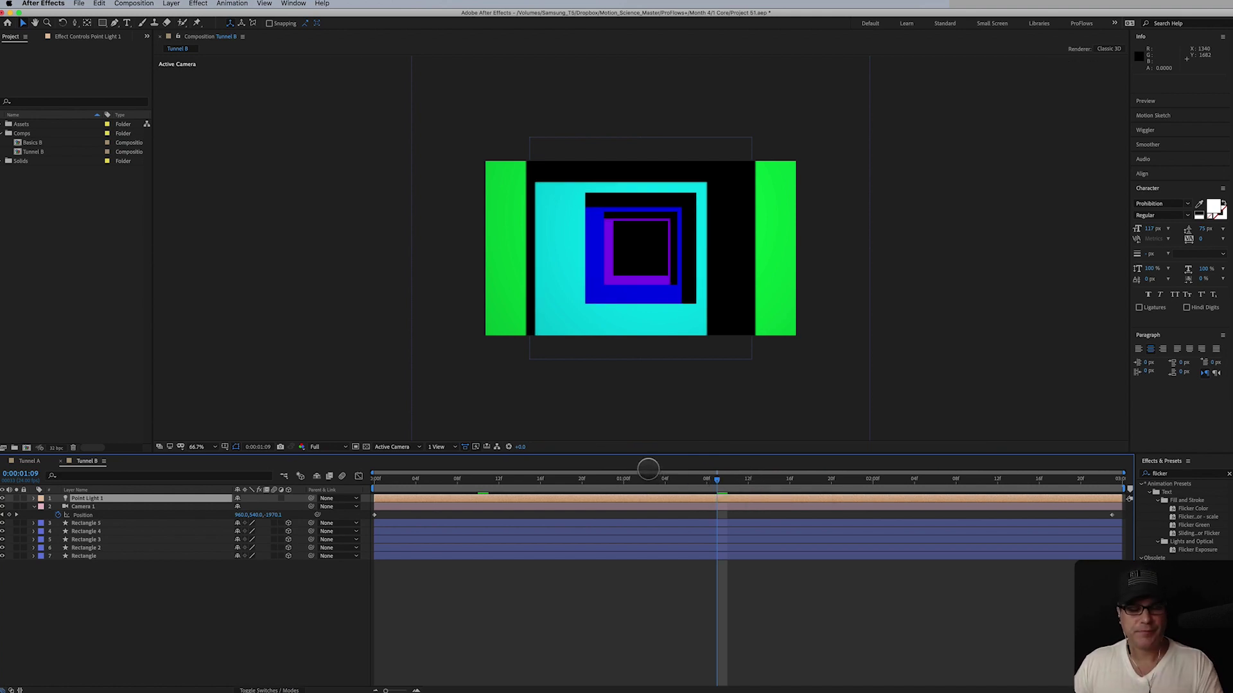
pyautogui.moveTo(713, 483); pyautogui.dragTo(612, 491)
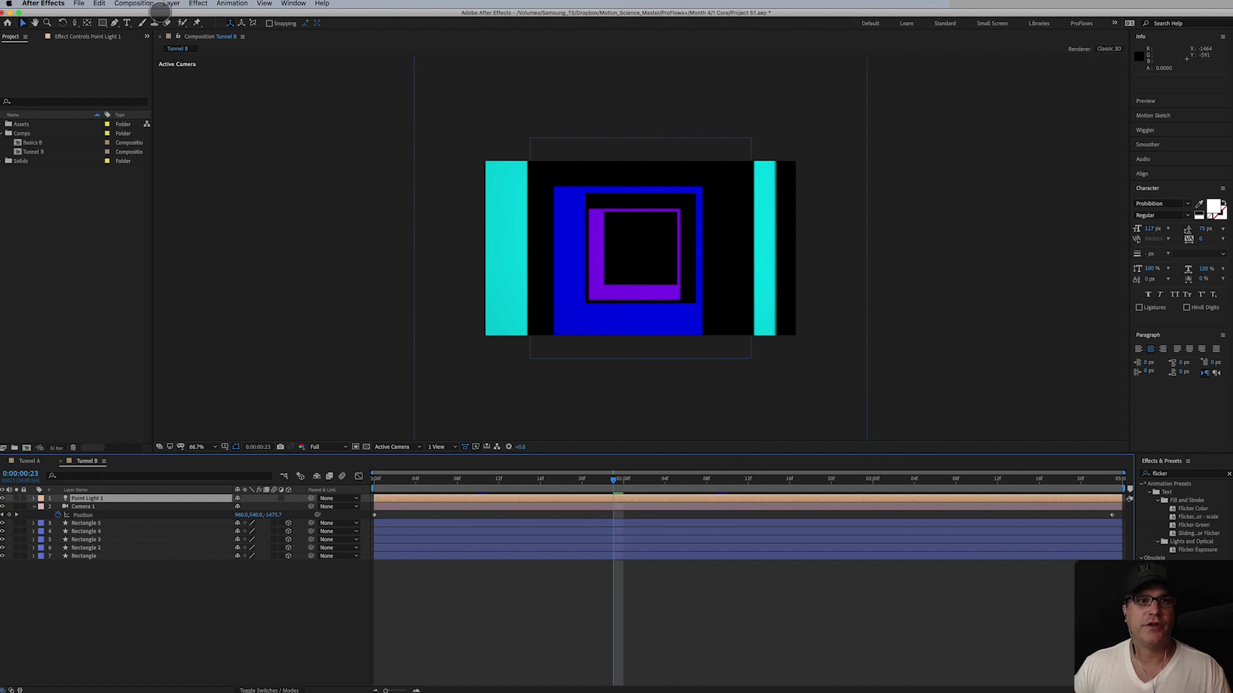
pyautogui.click(157, 5)
pyautogui.click(154, 24)
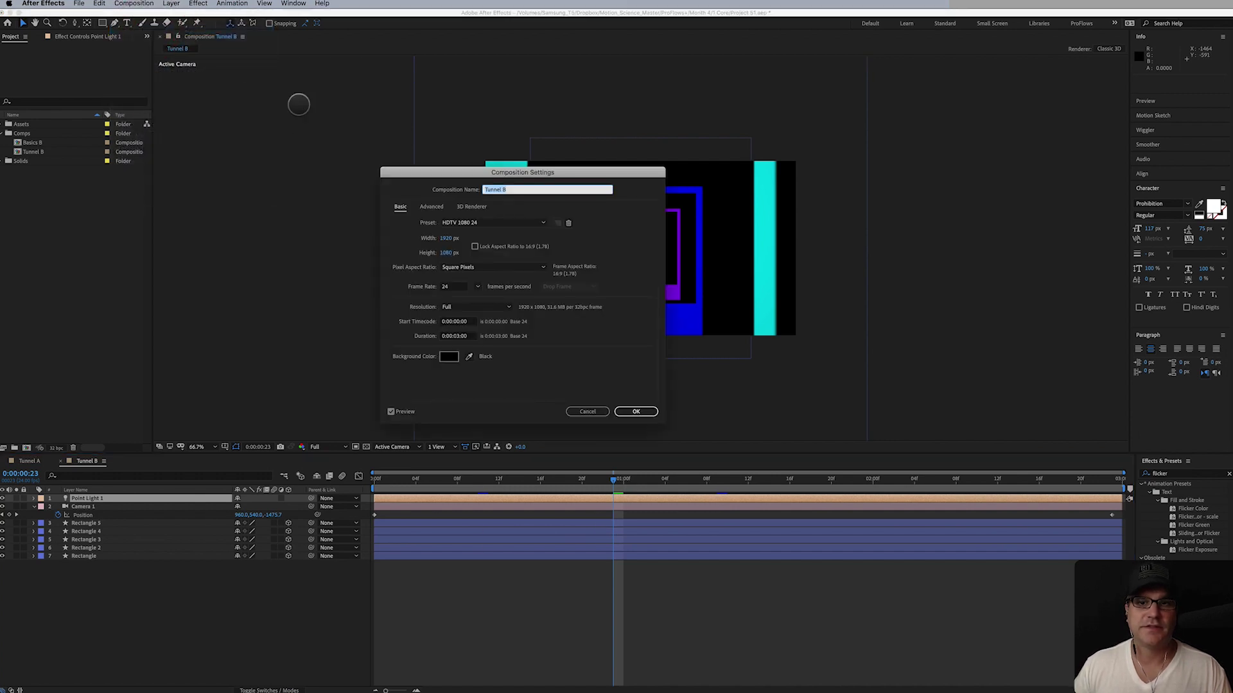
pyautogui.moveTo(449, 176); pyautogui.dragTo(523, 185)
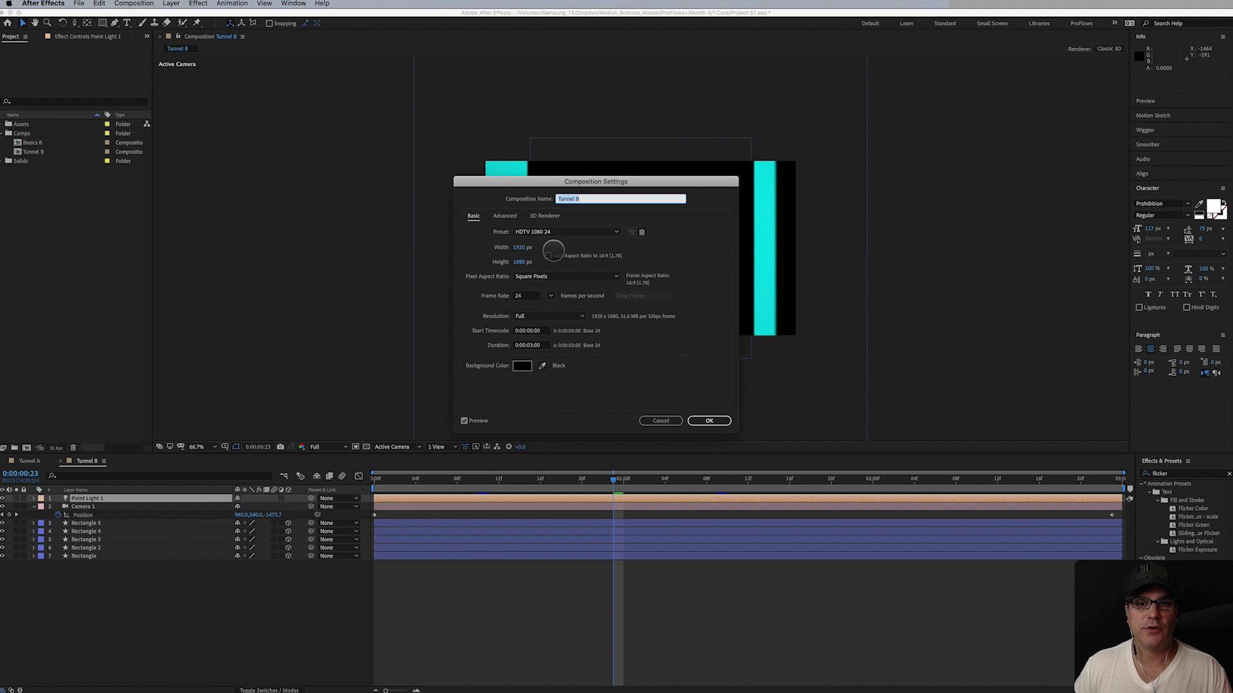
pyautogui.click(506, 215)
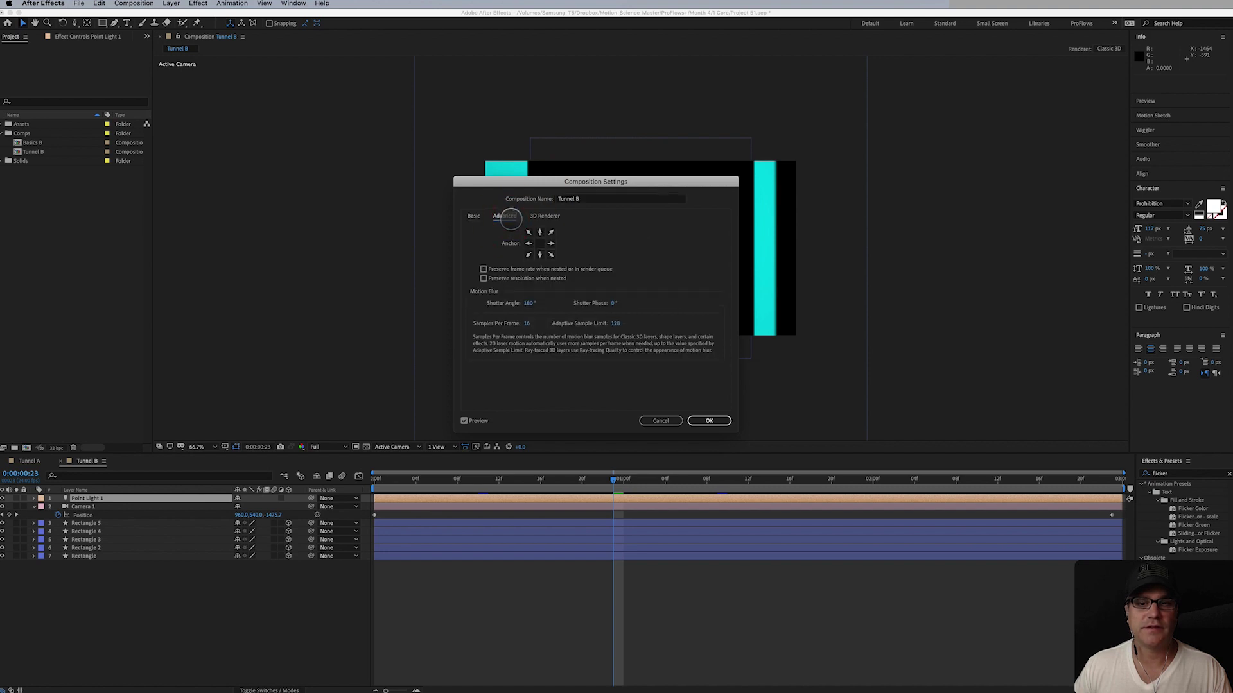
pyautogui.click(543, 216)
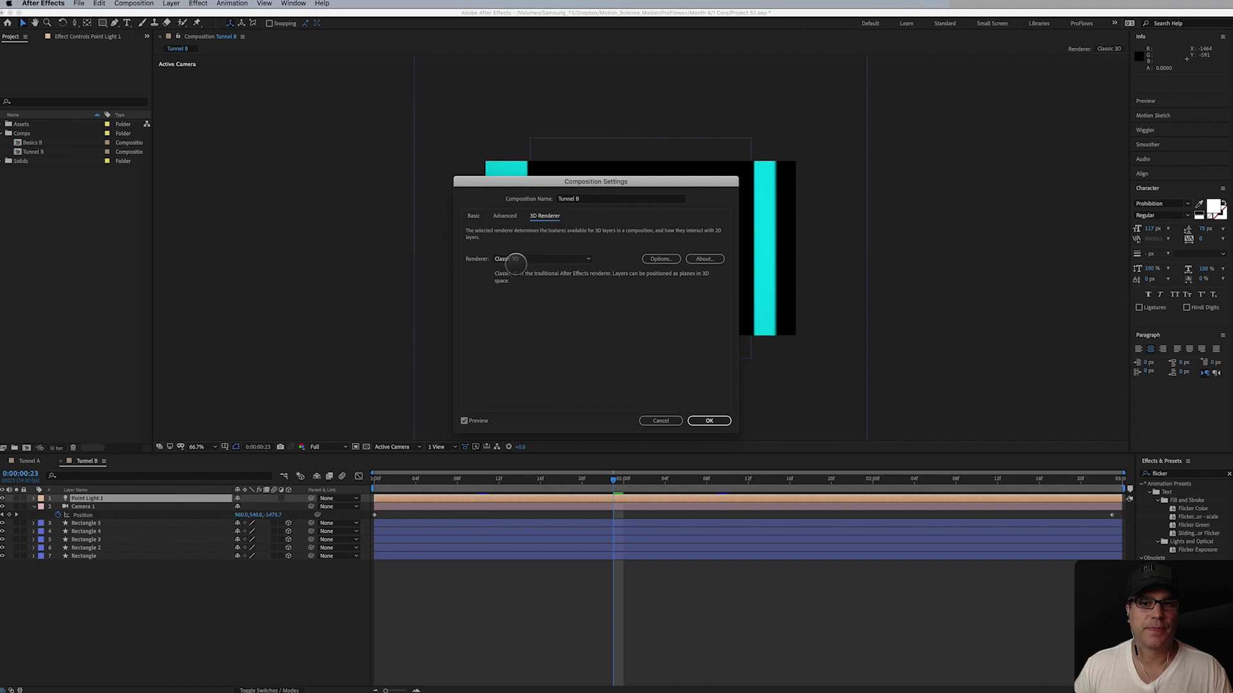
pyautogui.click(515, 259)
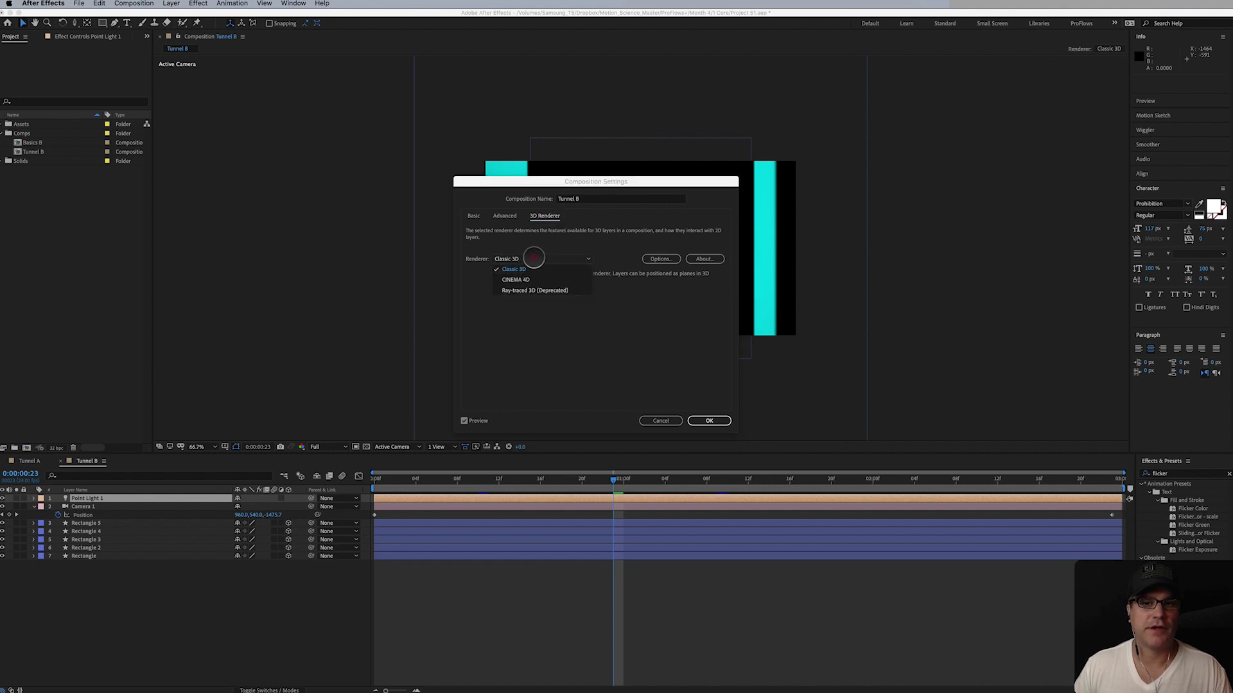
pyautogui.click(534, 256)
pyautogui.click(663, 260)
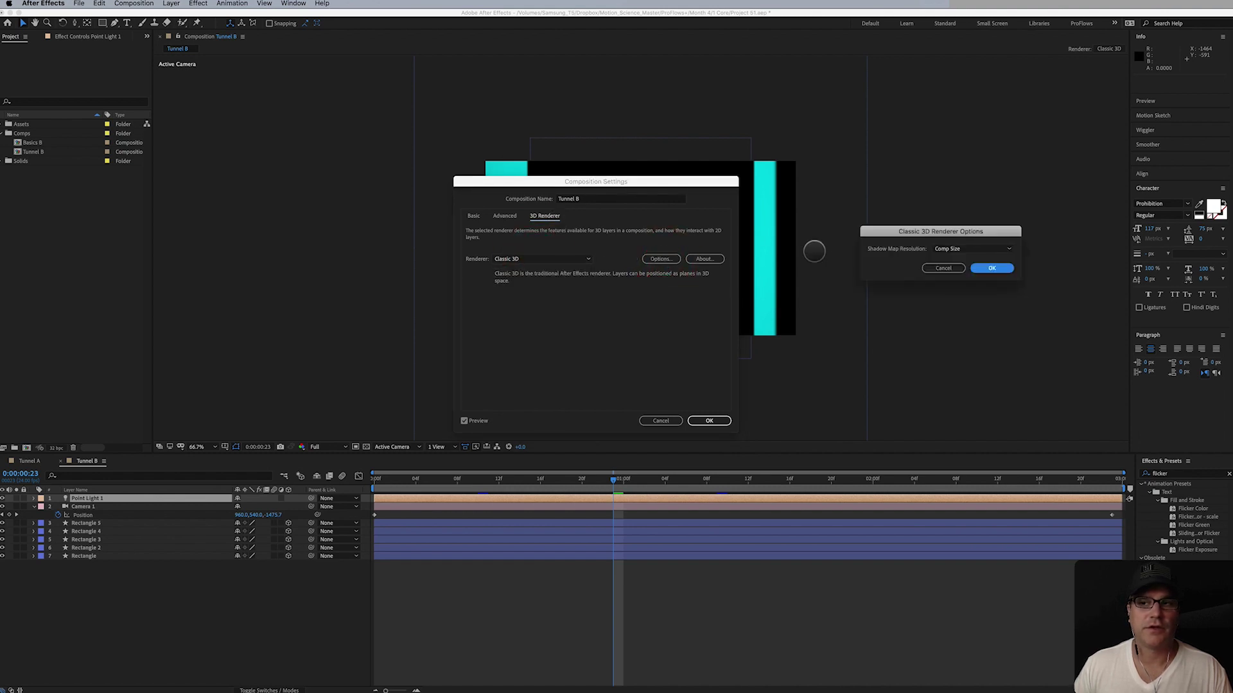
pyautogui.moveTo(896, 231); pyautogui.dragTo(562, 270)
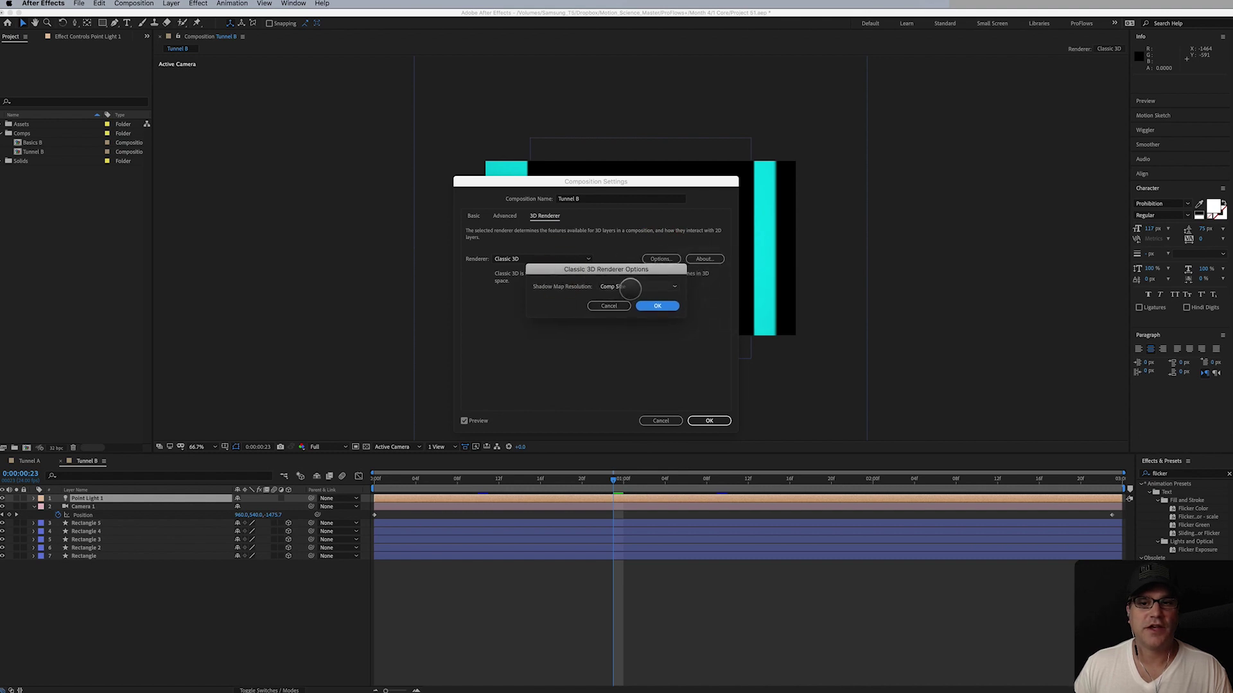
pyautogui.click(632, 287)
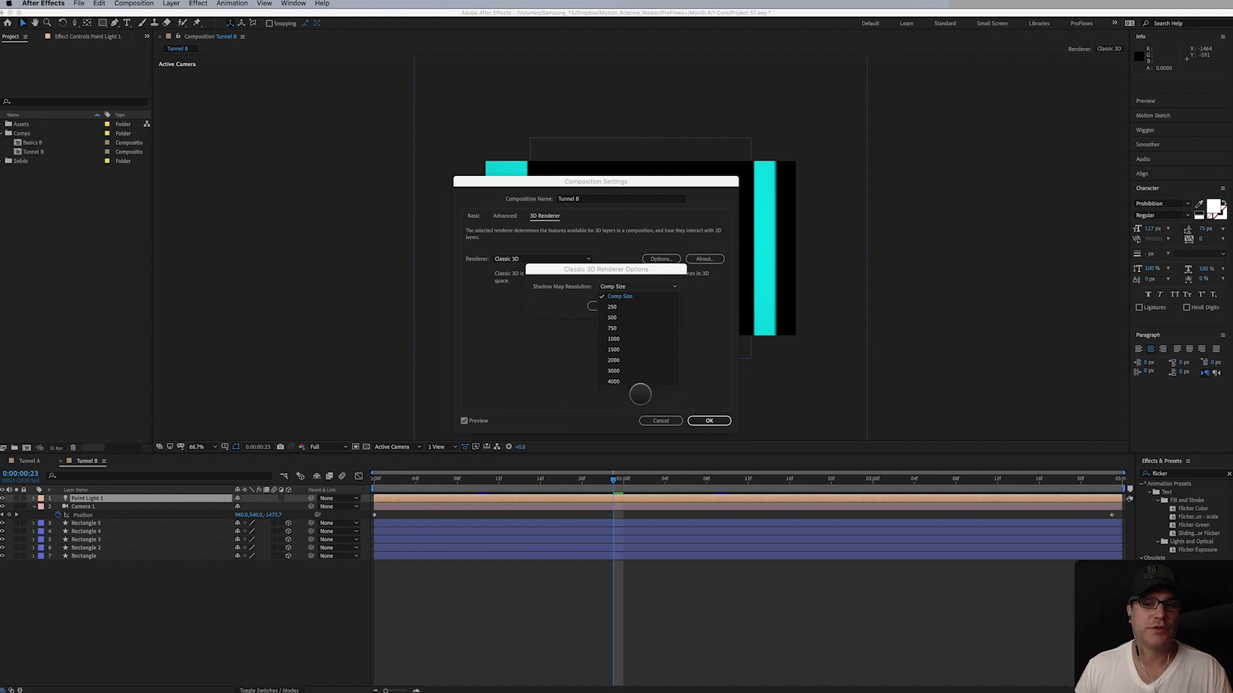
pyautogui.click(617, 395)
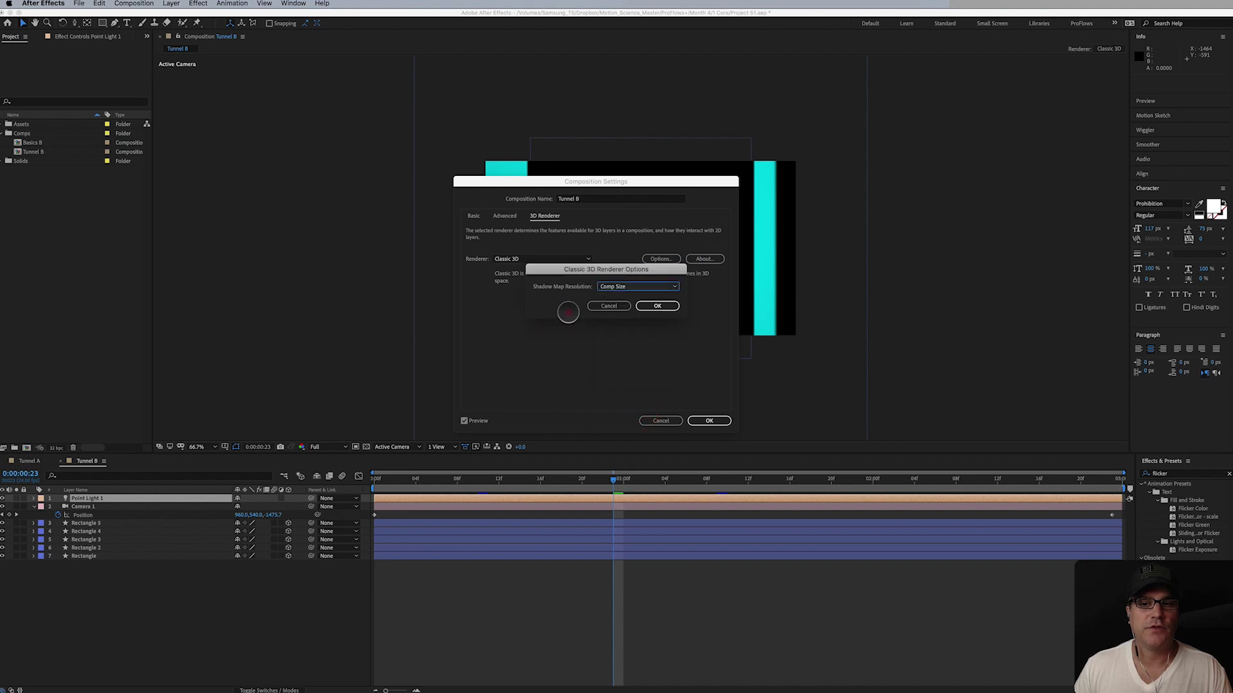
pyautogui.click(655, 306)
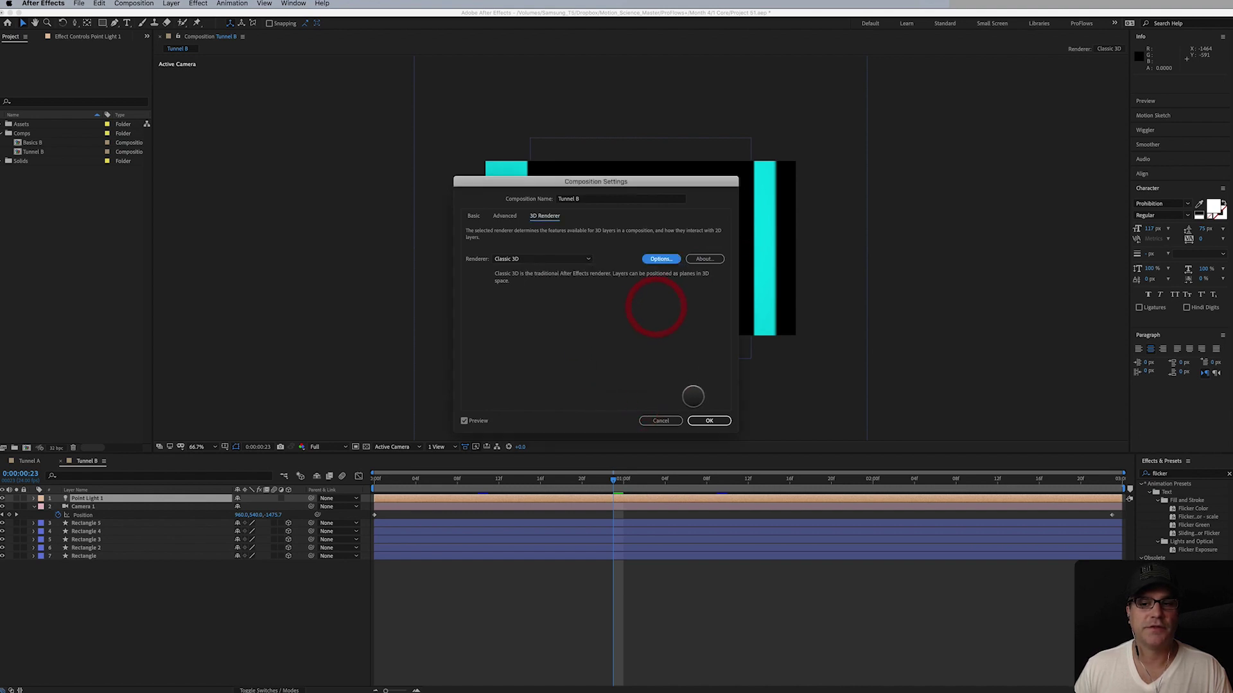
pyautogui.click(706, 420)
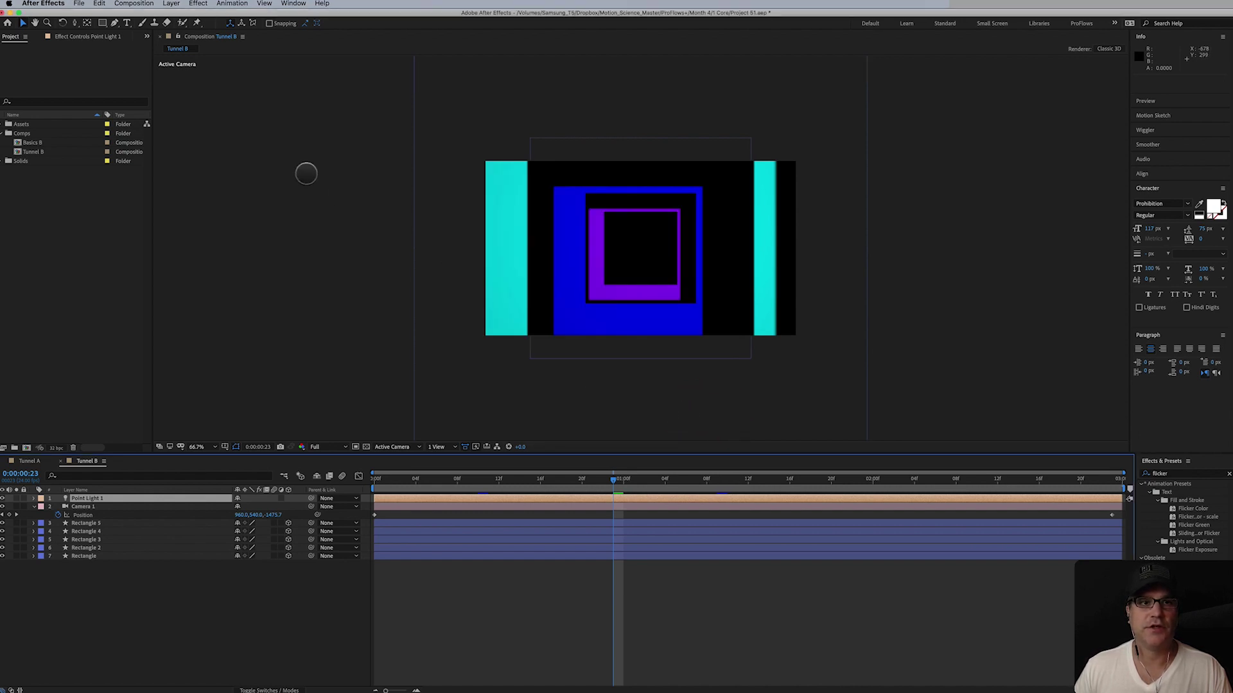
pyautogui.click(133, 3)
pyautogui.click(149, 28)
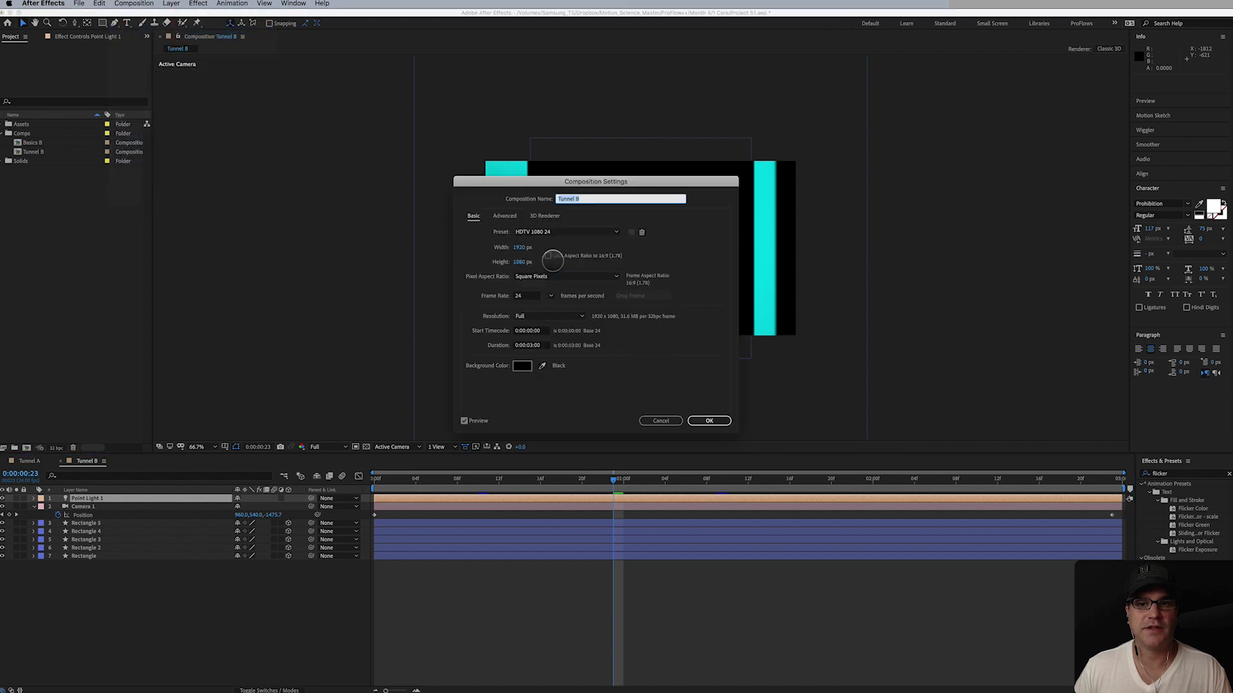
pyautogui.click(543, 216)
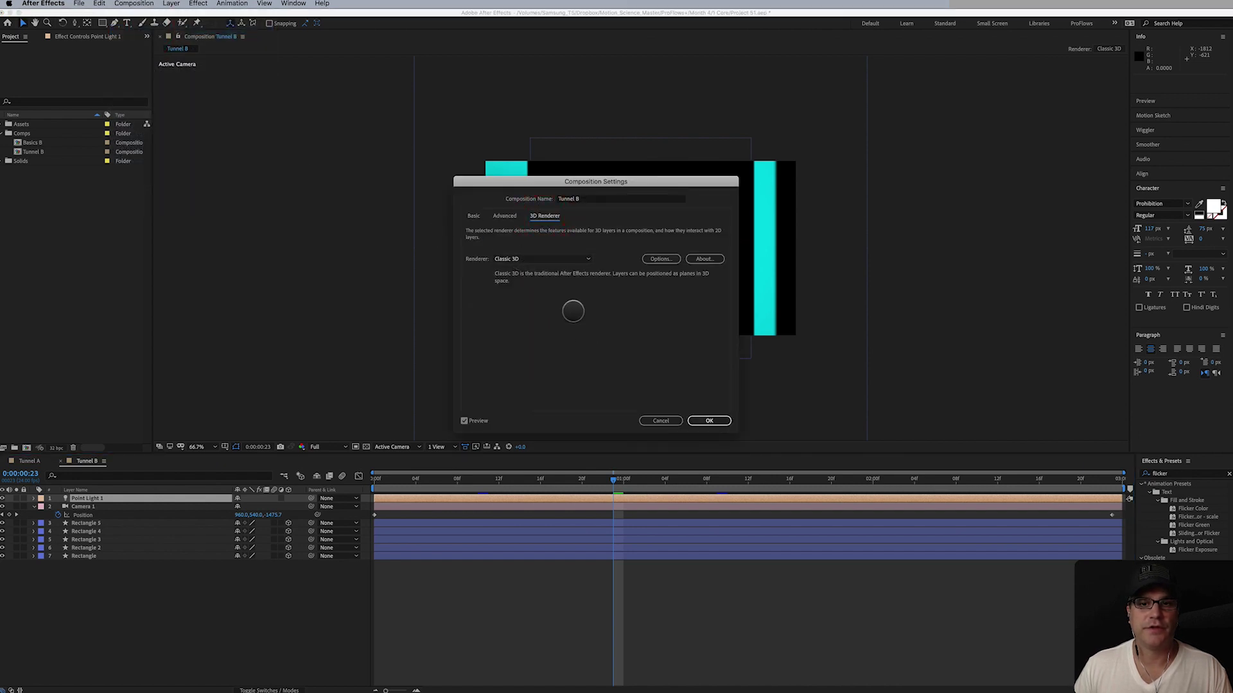
pyautogui.click(709, 421)
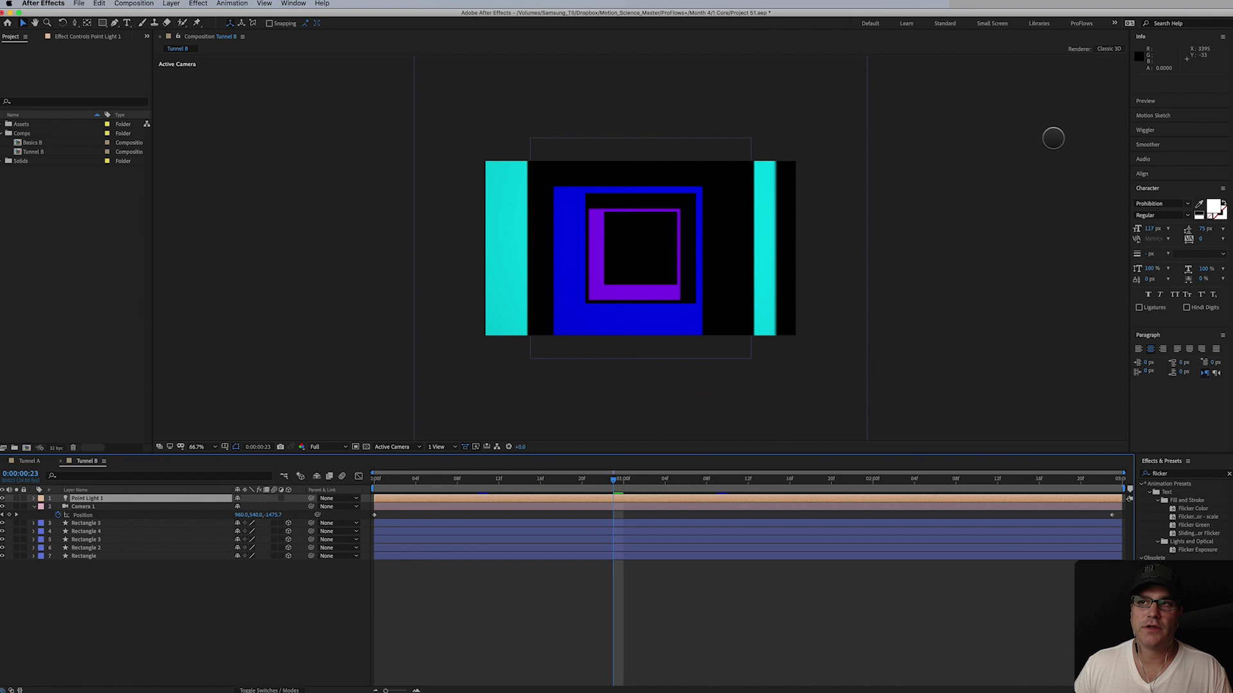
pyautogui.click(1108, 50)
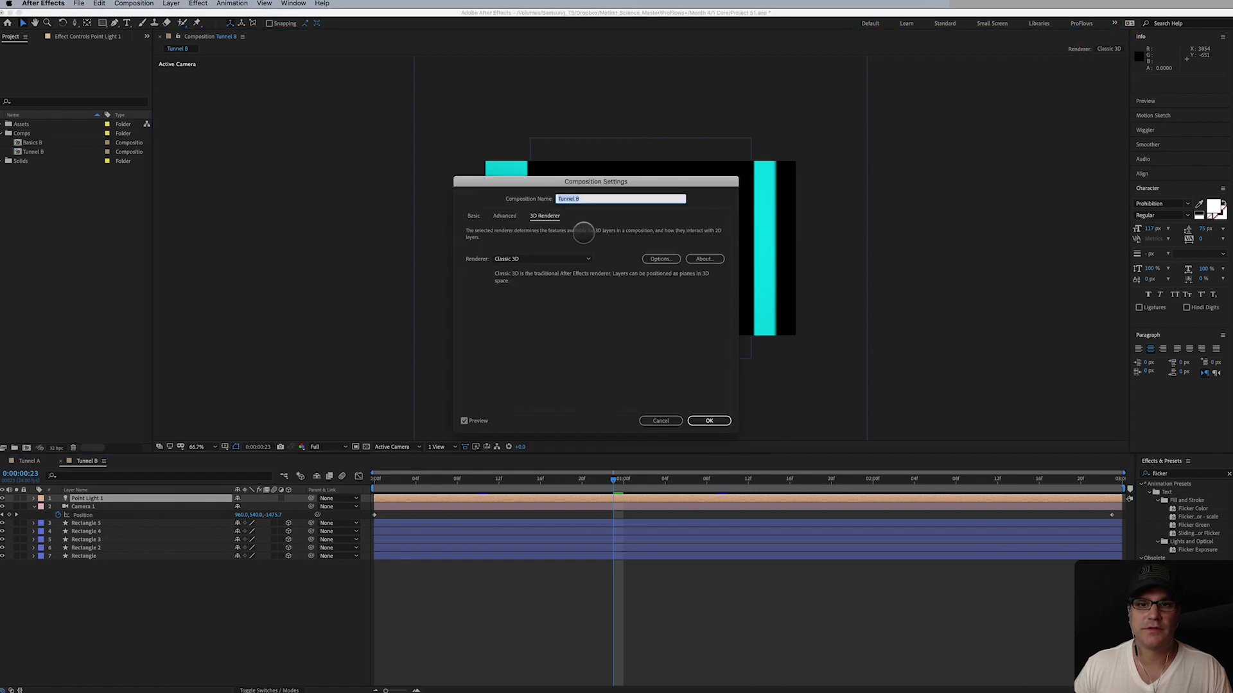
pyautogui.click(660, 259)
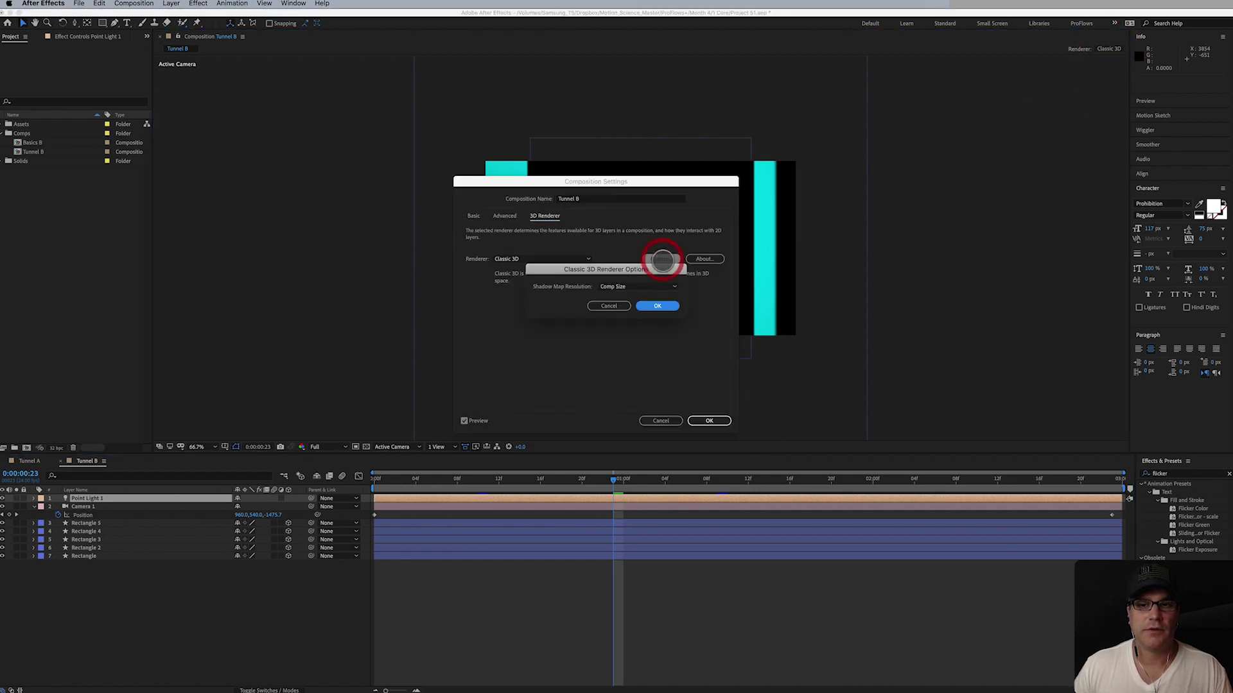
pyautogui.click(654, 307)
pyautogui.click(710, 420)
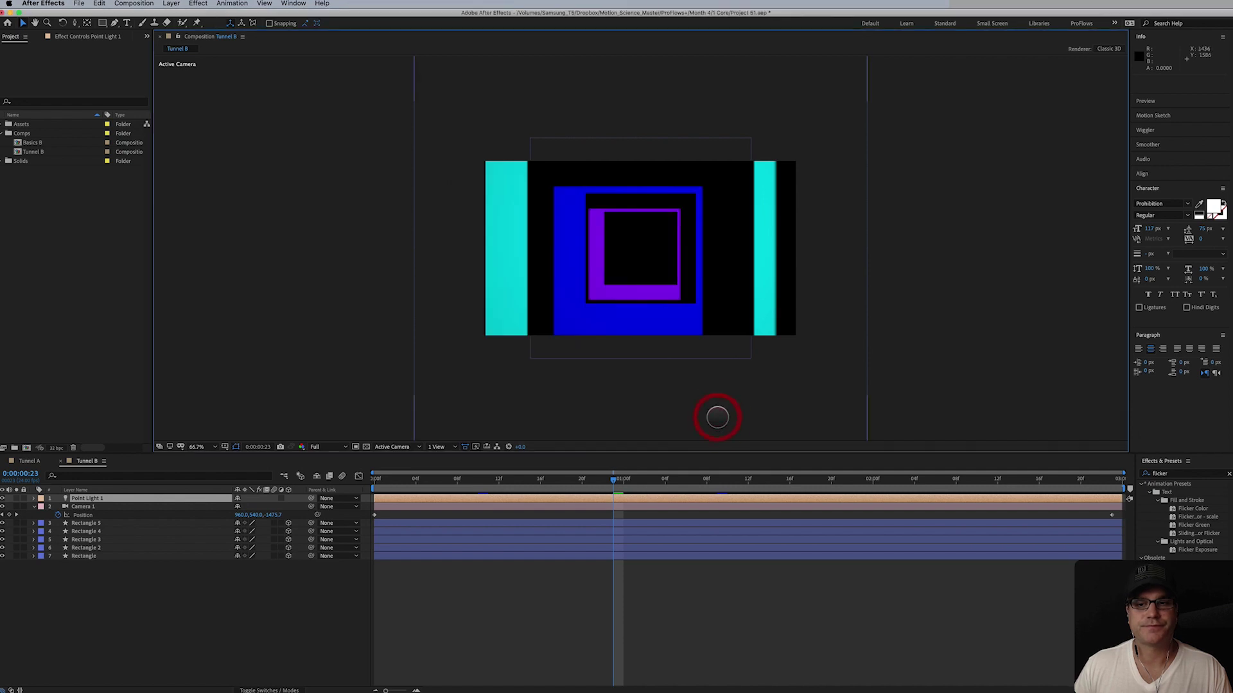
# Set Point Light 1's Shadow Diffusion to 100 pixels and Shadow Darkness to 80%
pyautogui.click(83, 498)
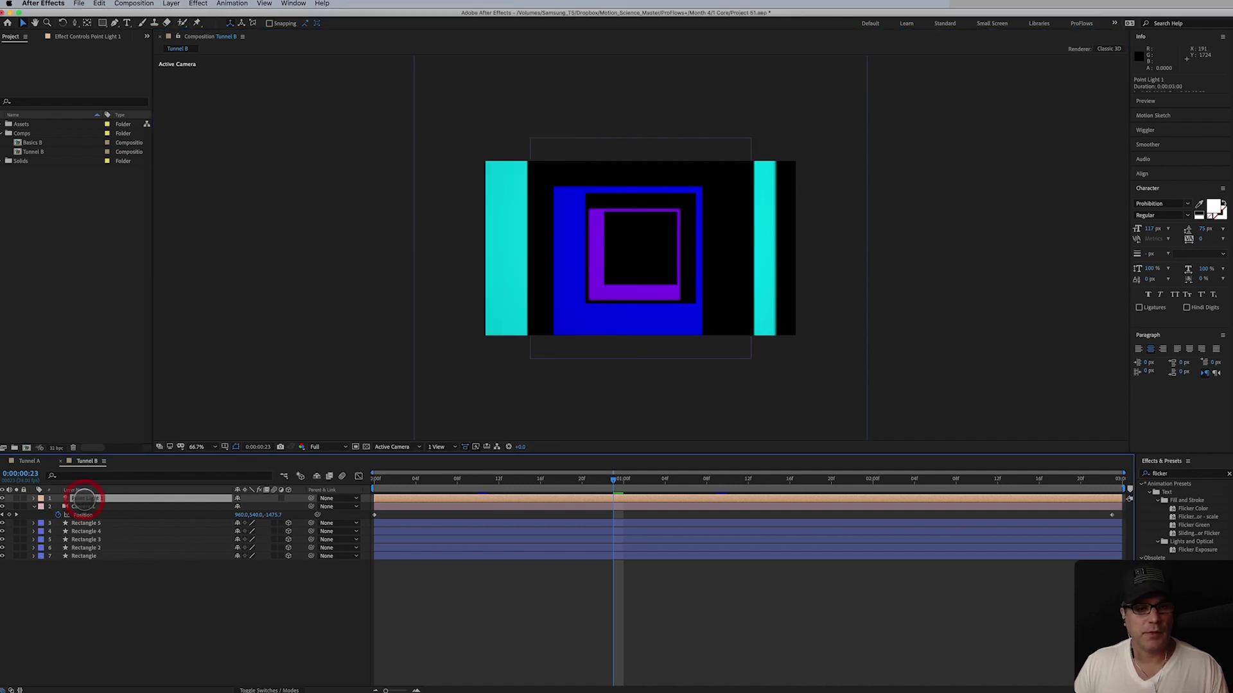
pyautogui.click(33, 498)
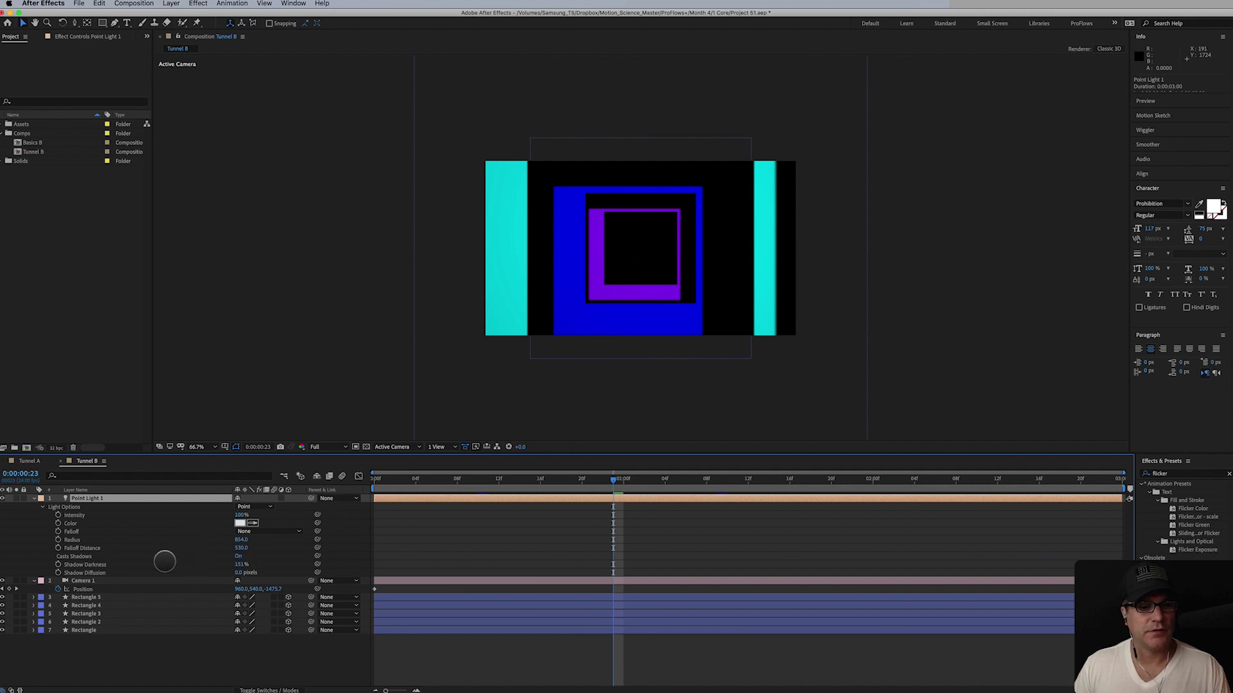
pyautogui.click(91, 571)
pyautogui.moveTo(237, 572); pyautogui.dragTo(276, 575)
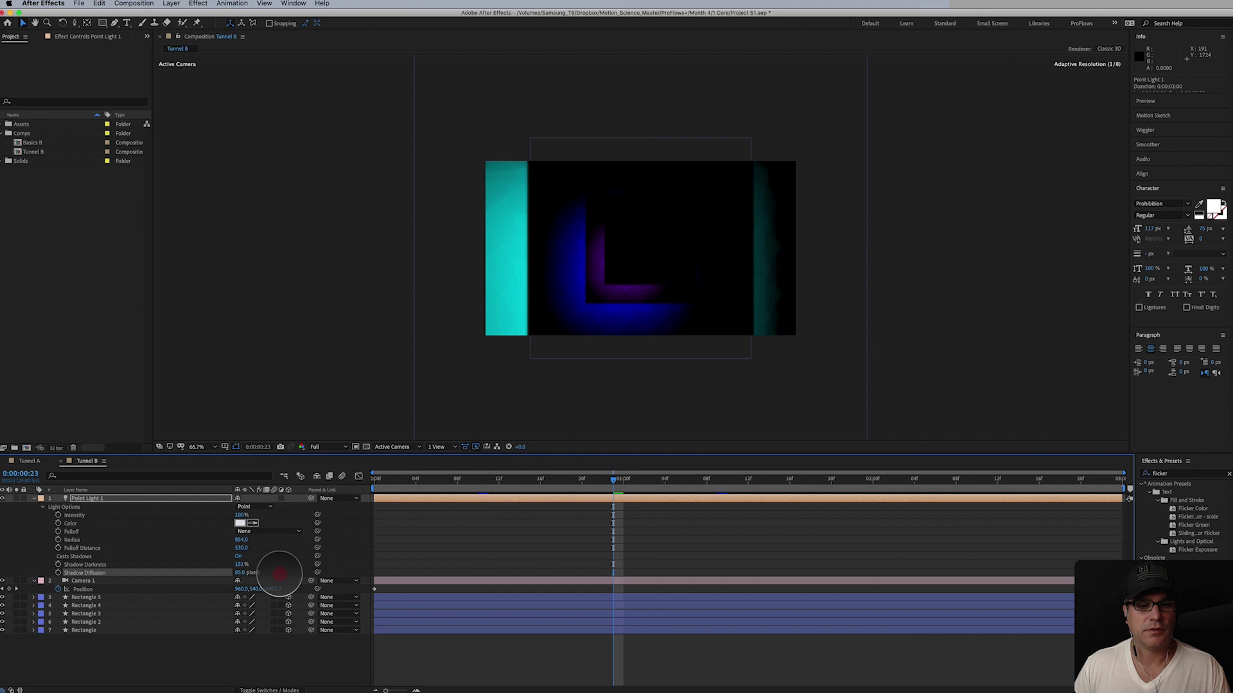
pyautogui.moveTo(279, 574); pyautogui.dragTo(286, 573)
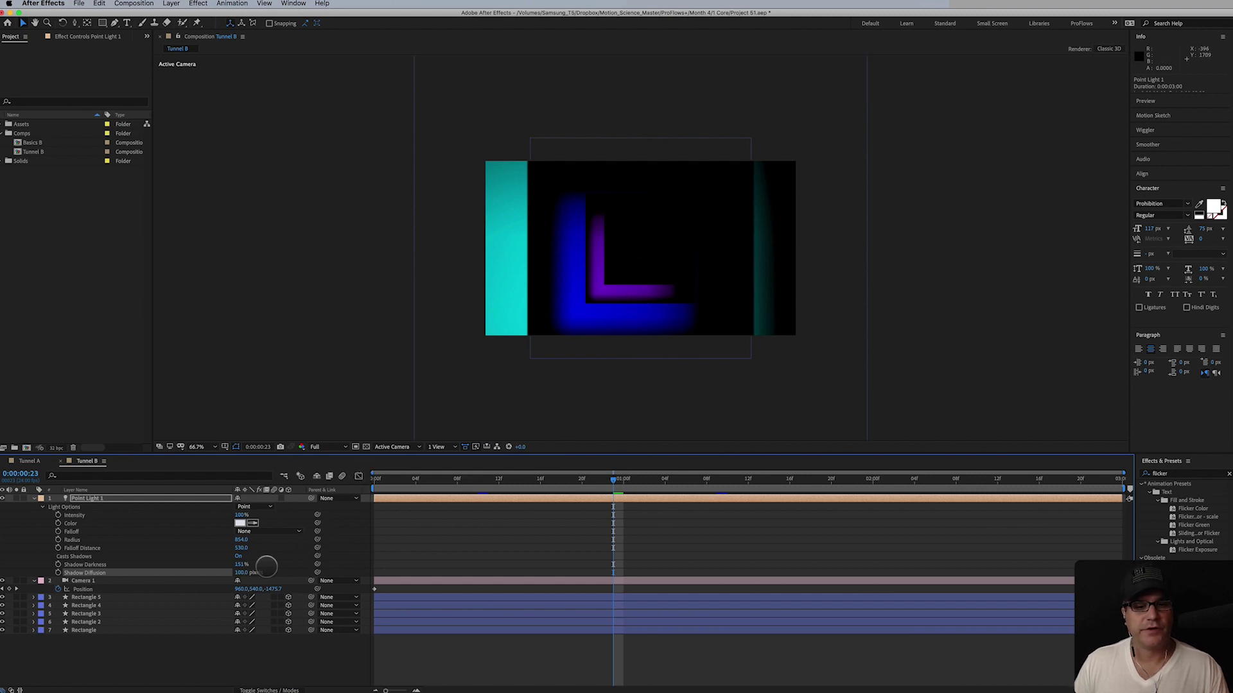
pyautogui.click(241, 565)
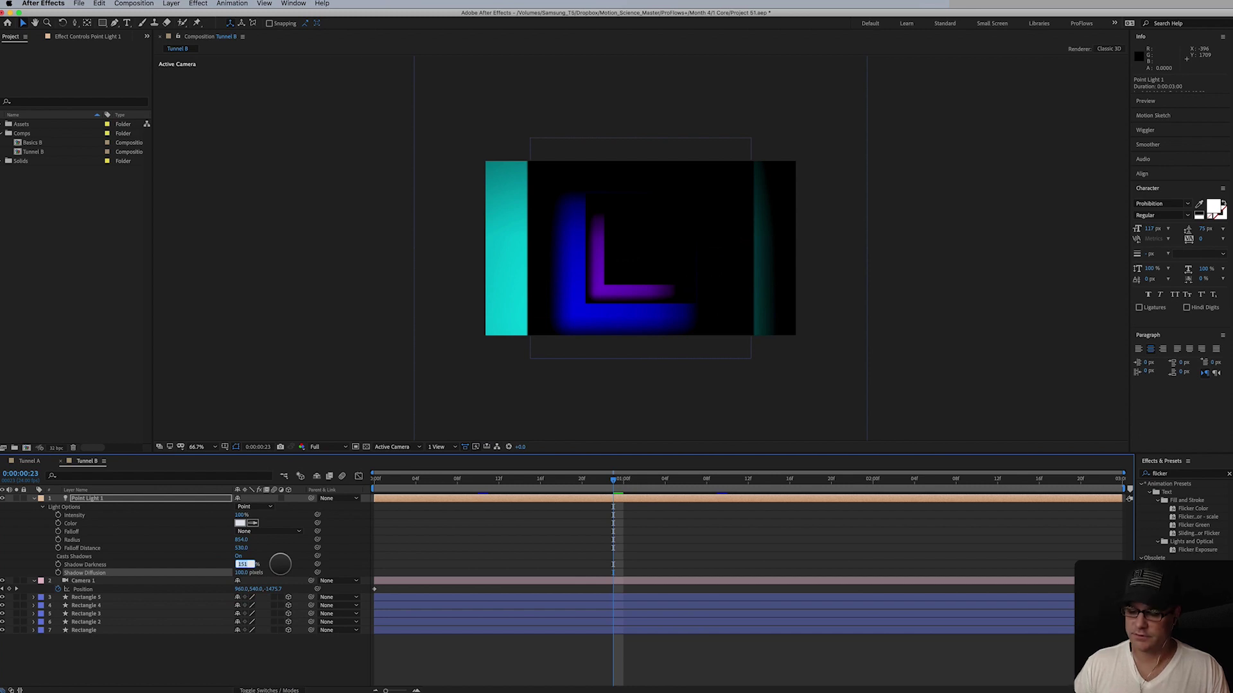
pyautogui.write('80')
pyautogui.press('Return')
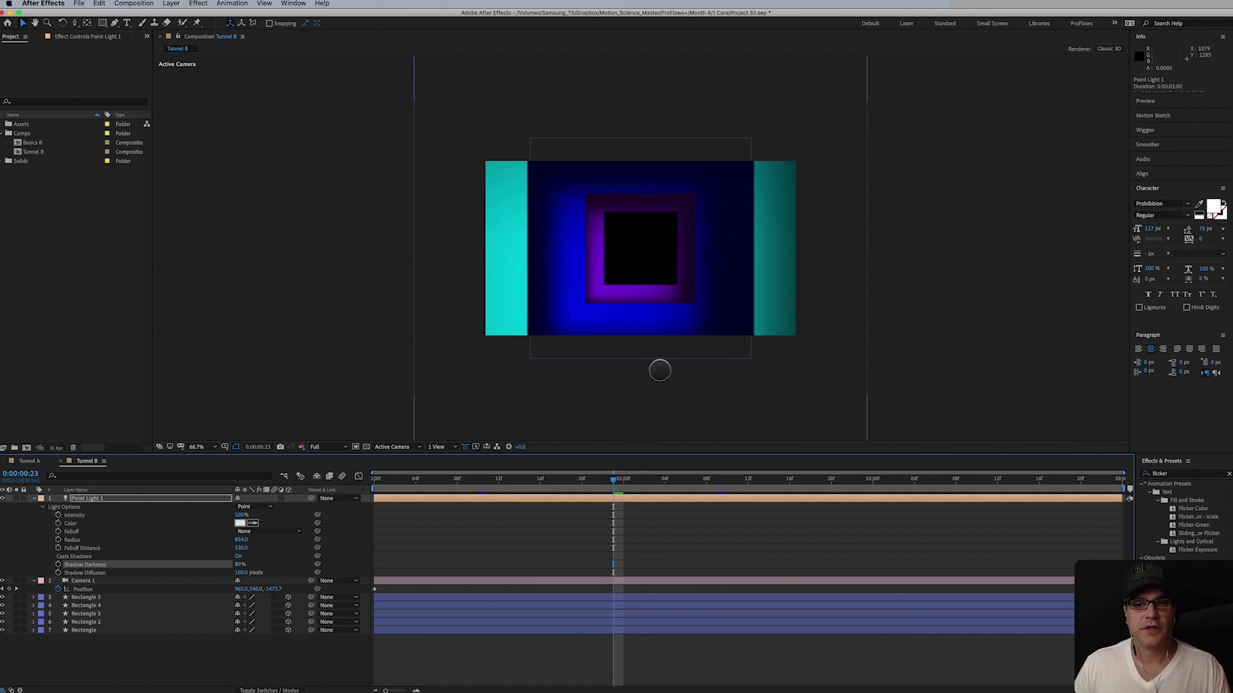
# At about 0:00:02:05, drag Point Light 1 to the left in the Composition viewer
pyautogui.moveTo(706, 485); pyautogui.dragTo(924, 491)
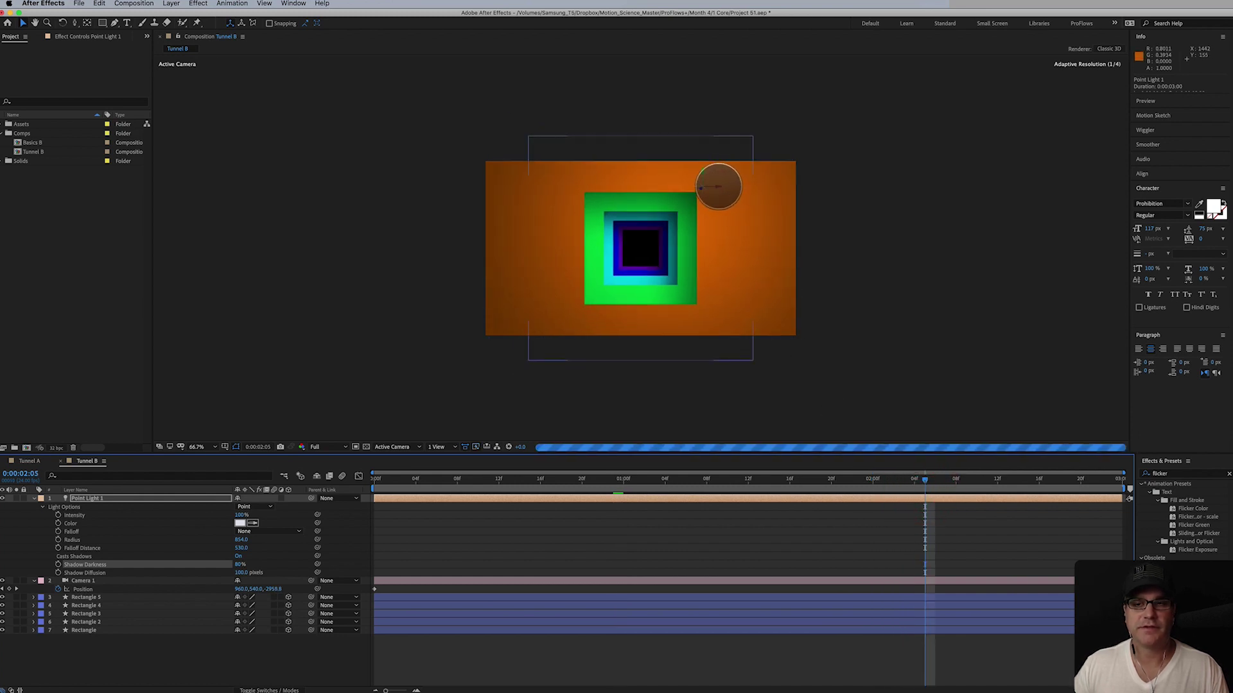
pyautogui.moveTo(718, 186); pyautogui.dragTo(591, 213)
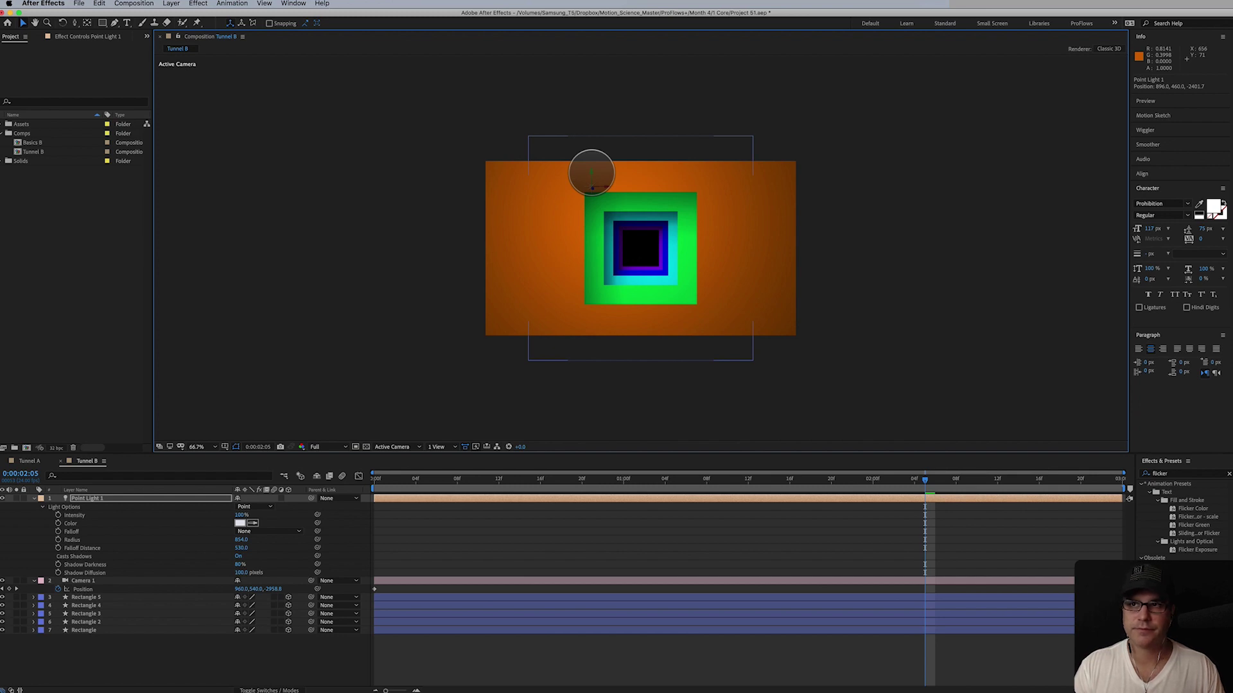
# Start a preview of the camera fly-through with the softened shadows
pyautogui.press('space')
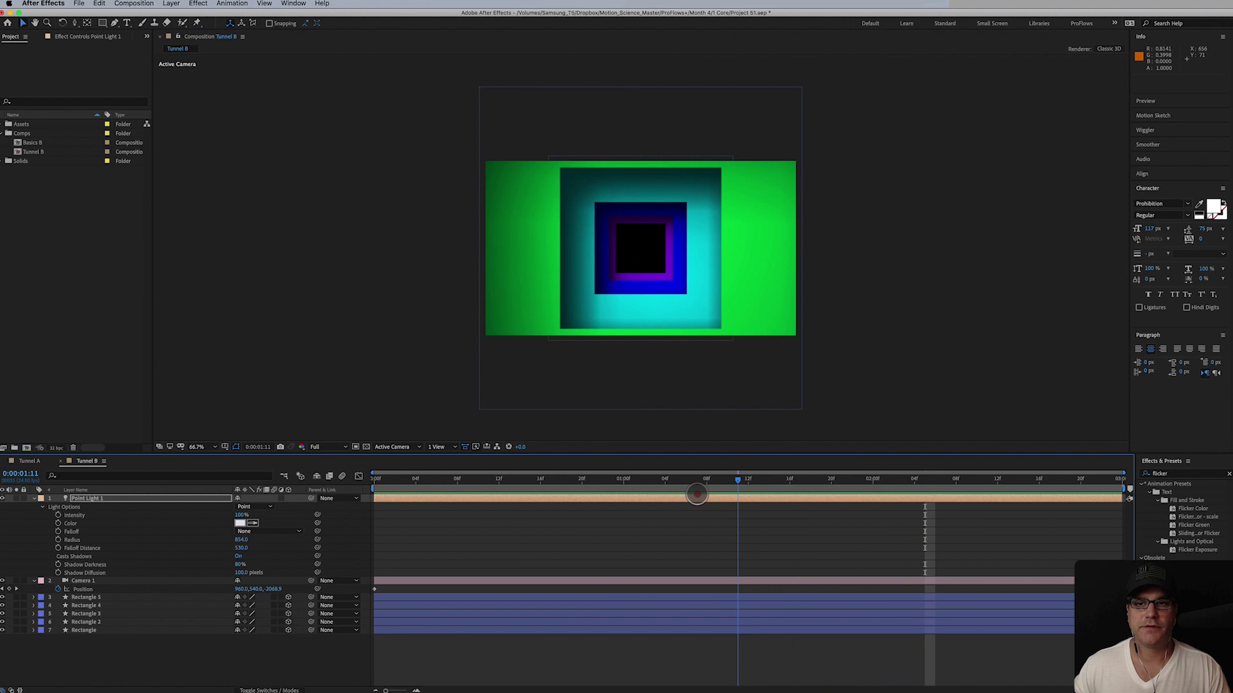
# Stop the fly-through preview playback
pyautogui.press('space')
pyautogui.press('space')
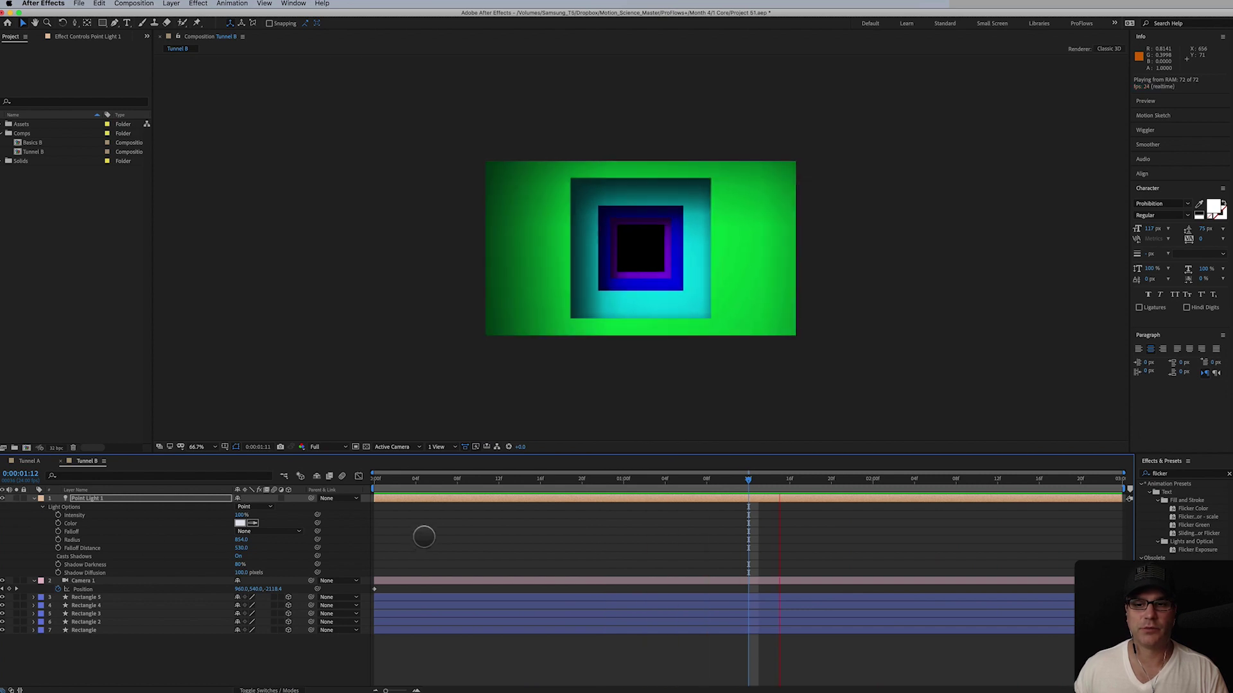
pyautogui.press('space')
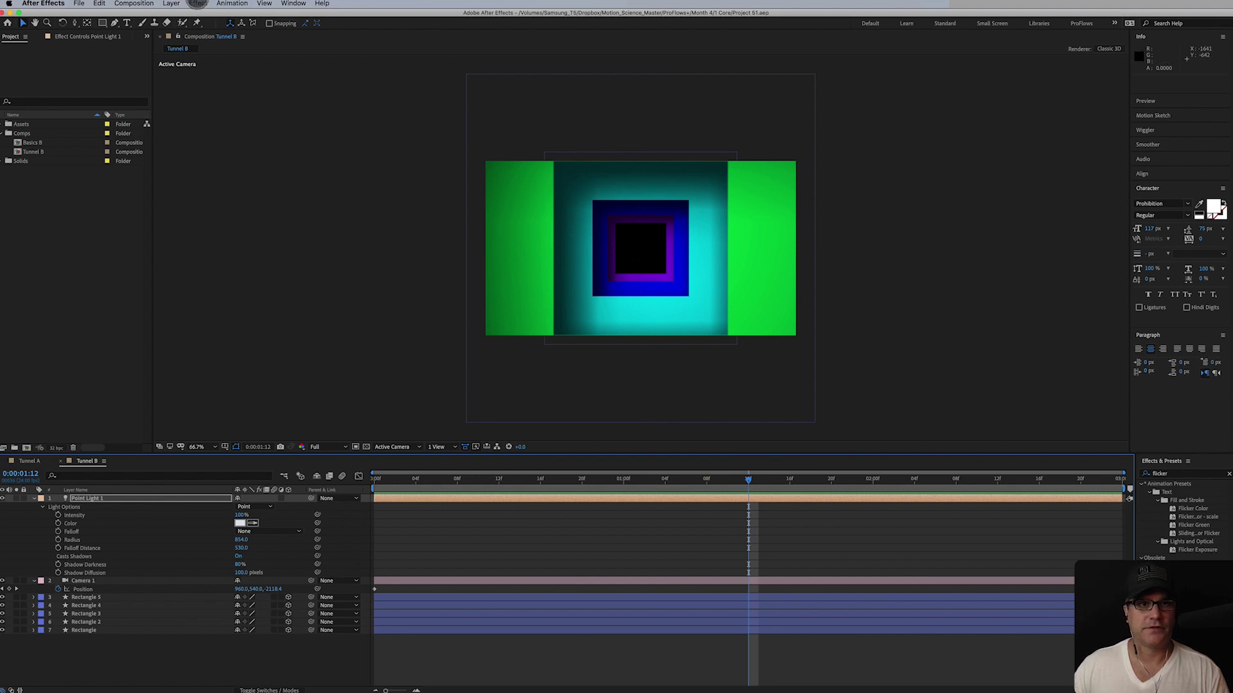
# Change Point Light 1's Light Type from Point to Spot and widen its Cone Angle
pyautogui.click(172, 4)
pyautogui.click(175, 24)
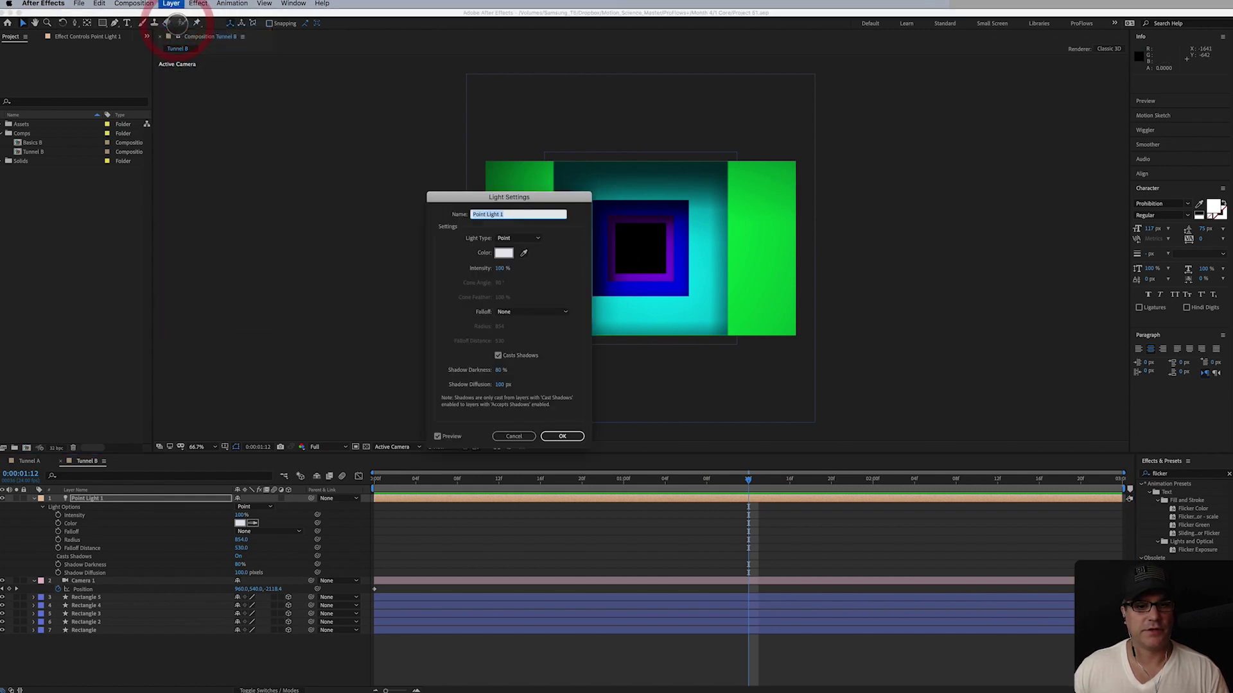
pyautogui.click(508, 436)
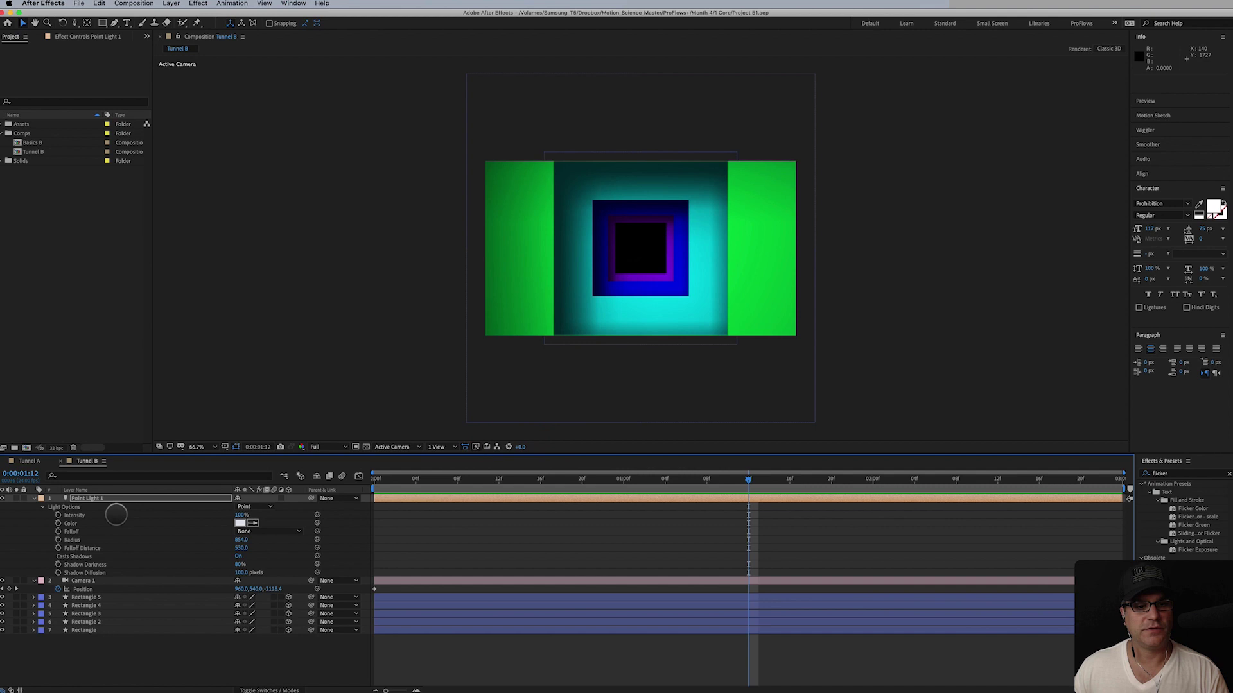
pyautogui.click(258, 508)
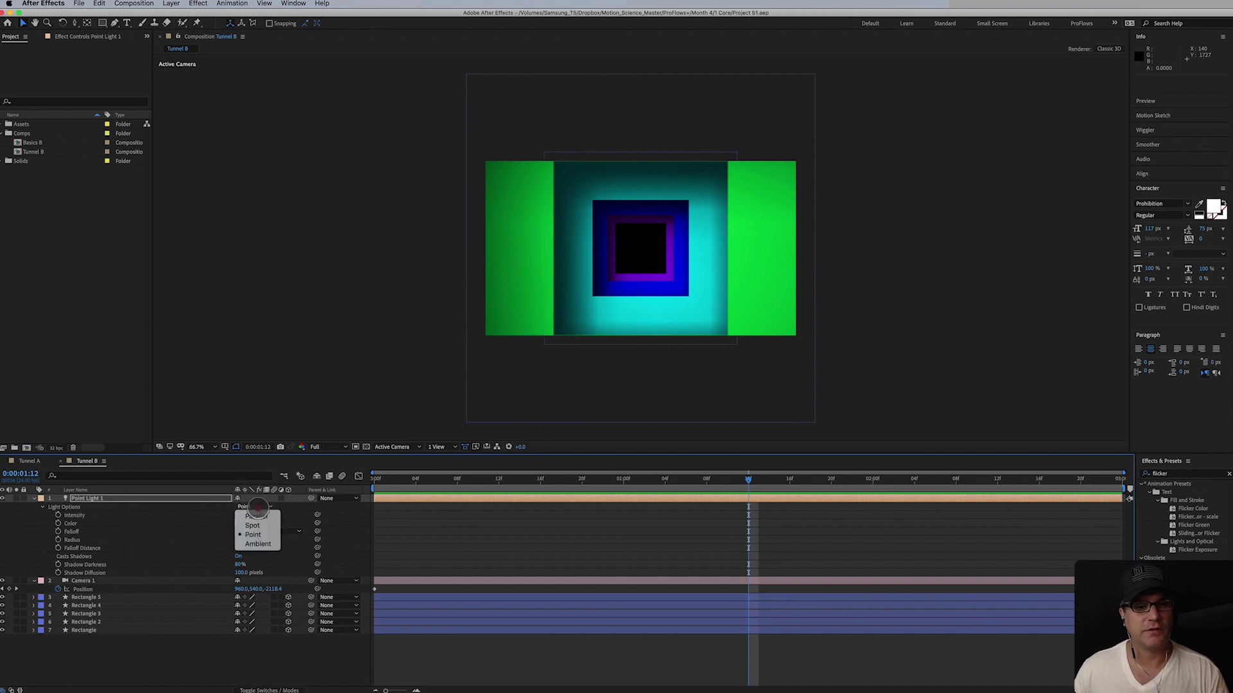
pyautogui.click(174, 520)
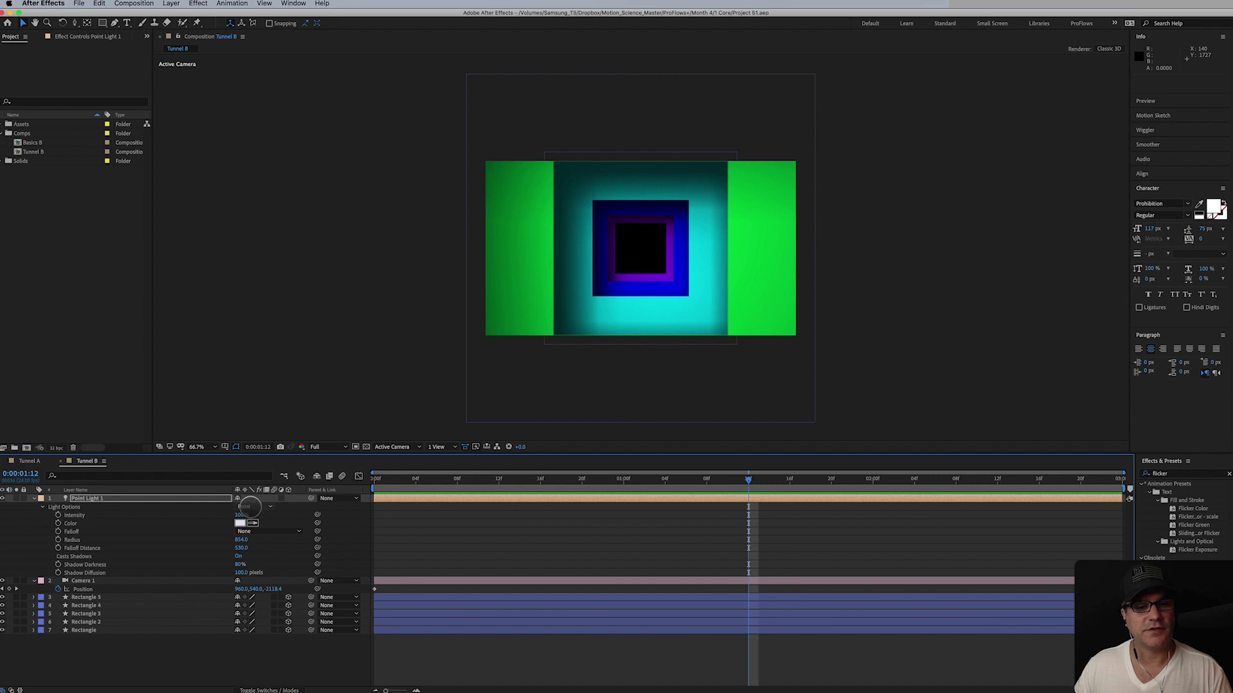
pyautogui.click(265, 509)
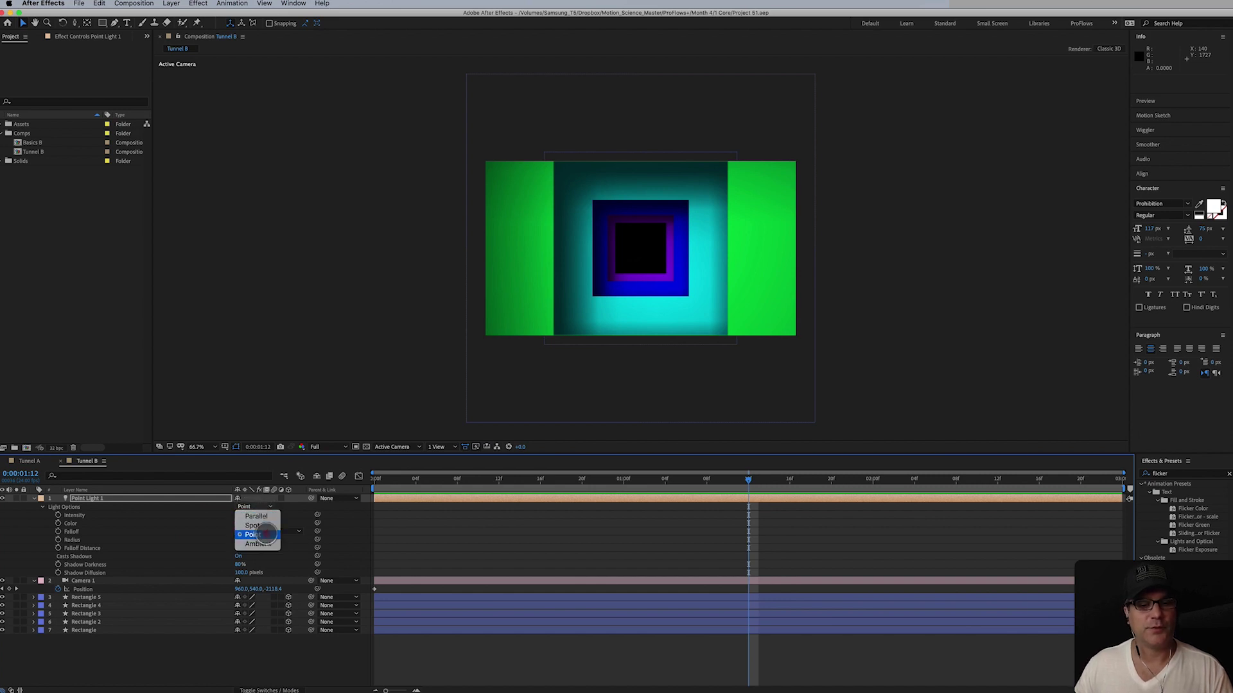
pyautogui.click(268, 525)
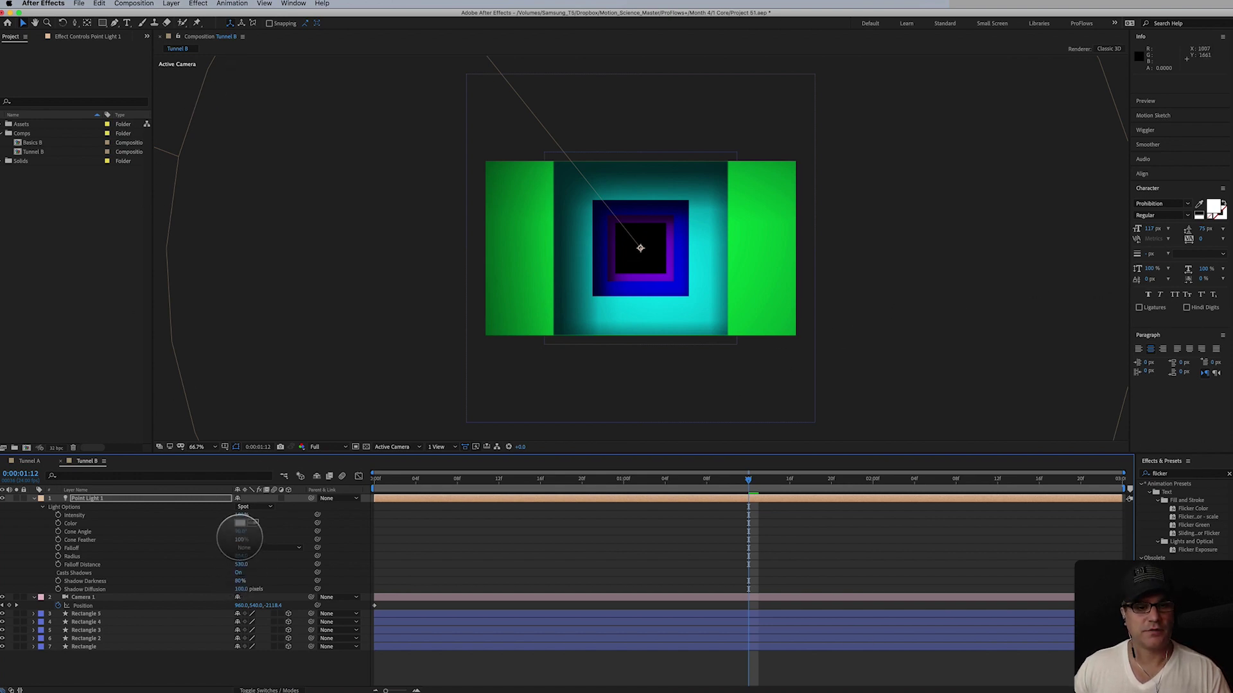
pyautogui.moveTo(241, 532); pyautogui.dragTo(236, 556)
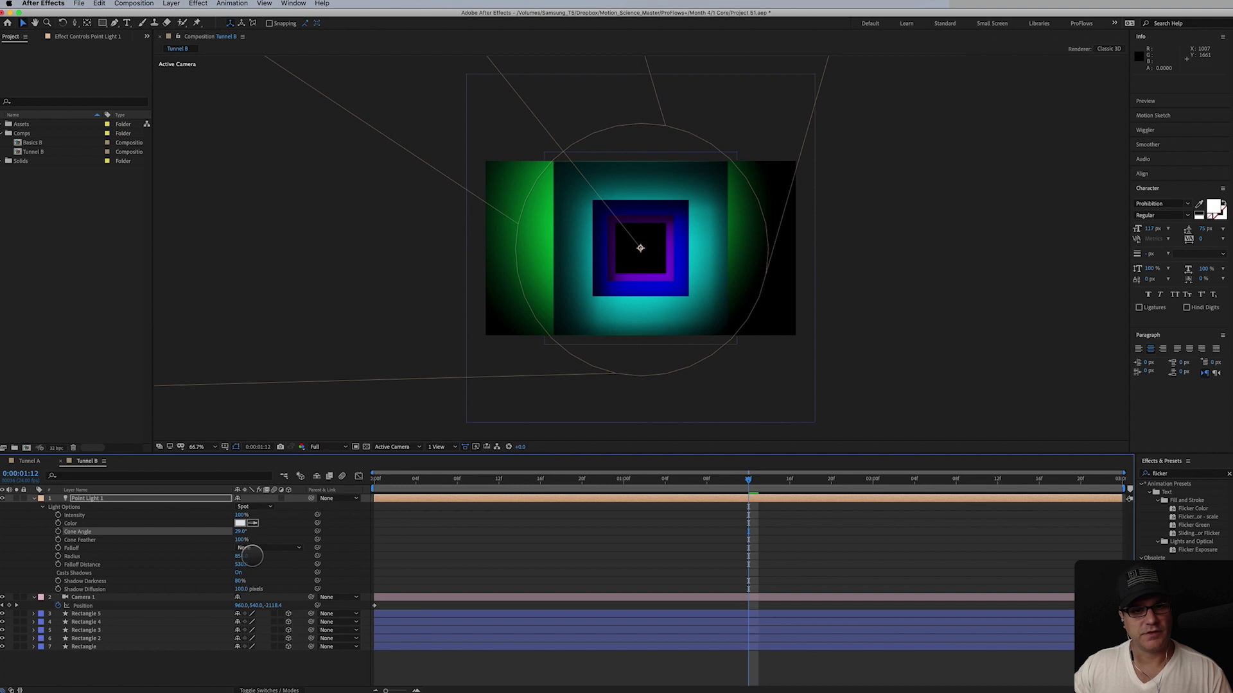
pyautogui.click(252, 507)
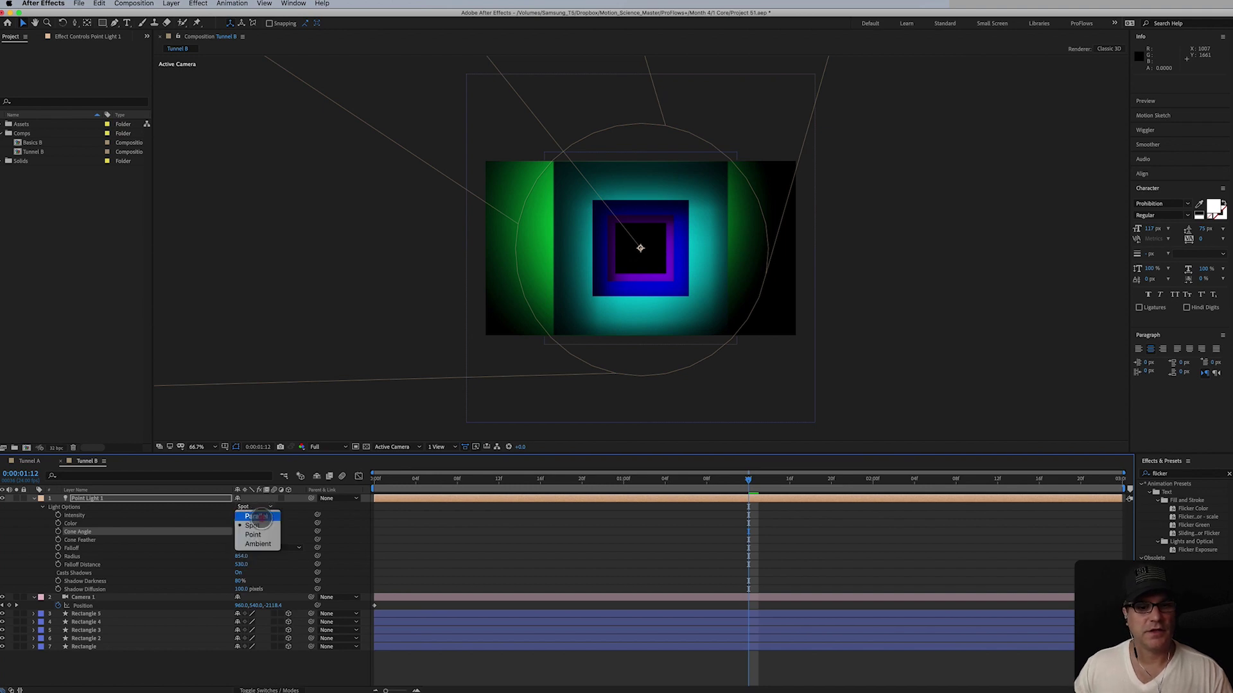
pyautogui.click(254, 516)
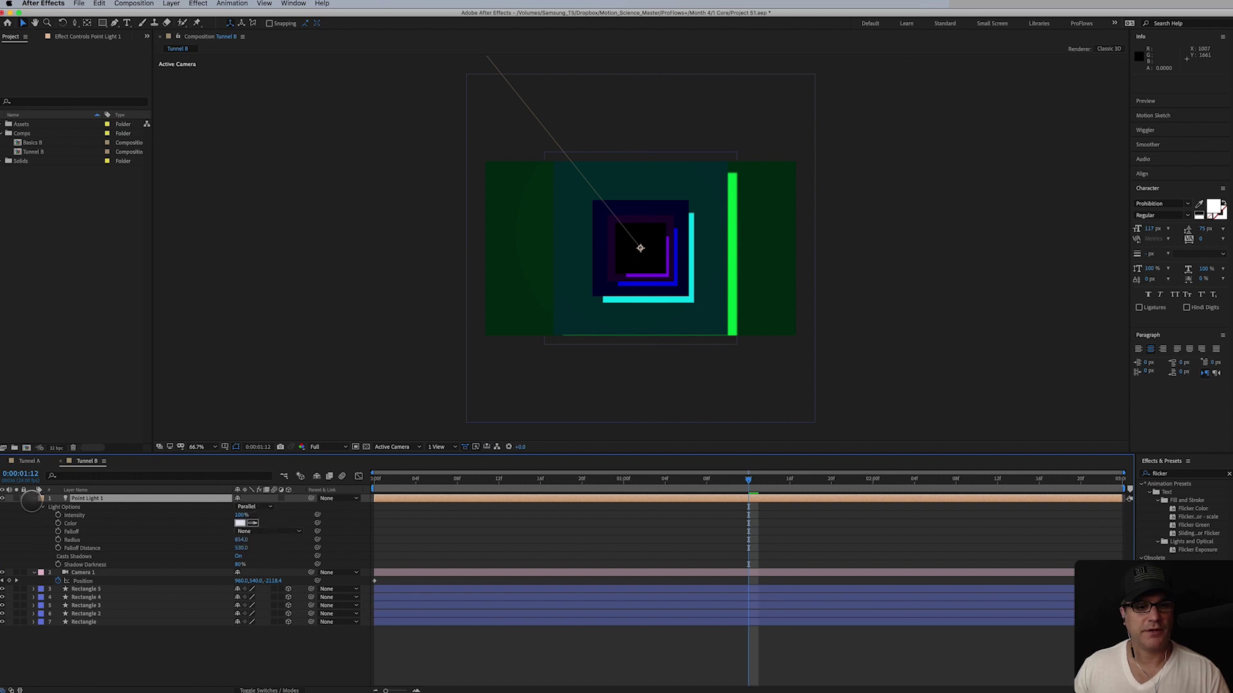
pyautogui.click(34, 498)
pyautogui.click(34, 499)
pyautogui.click(42, 508)
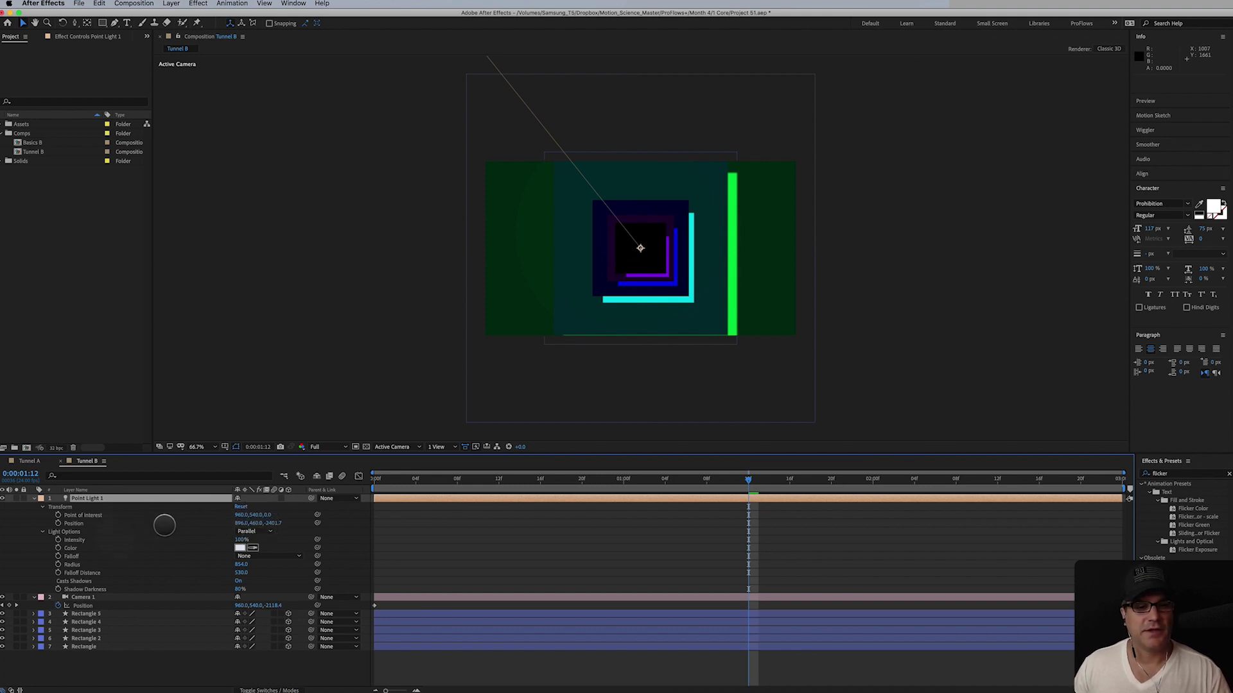
pyautogui.moveTo(263, 523); pyautogui.dragTo(213, 529)
pyautogui.click(276, 524)
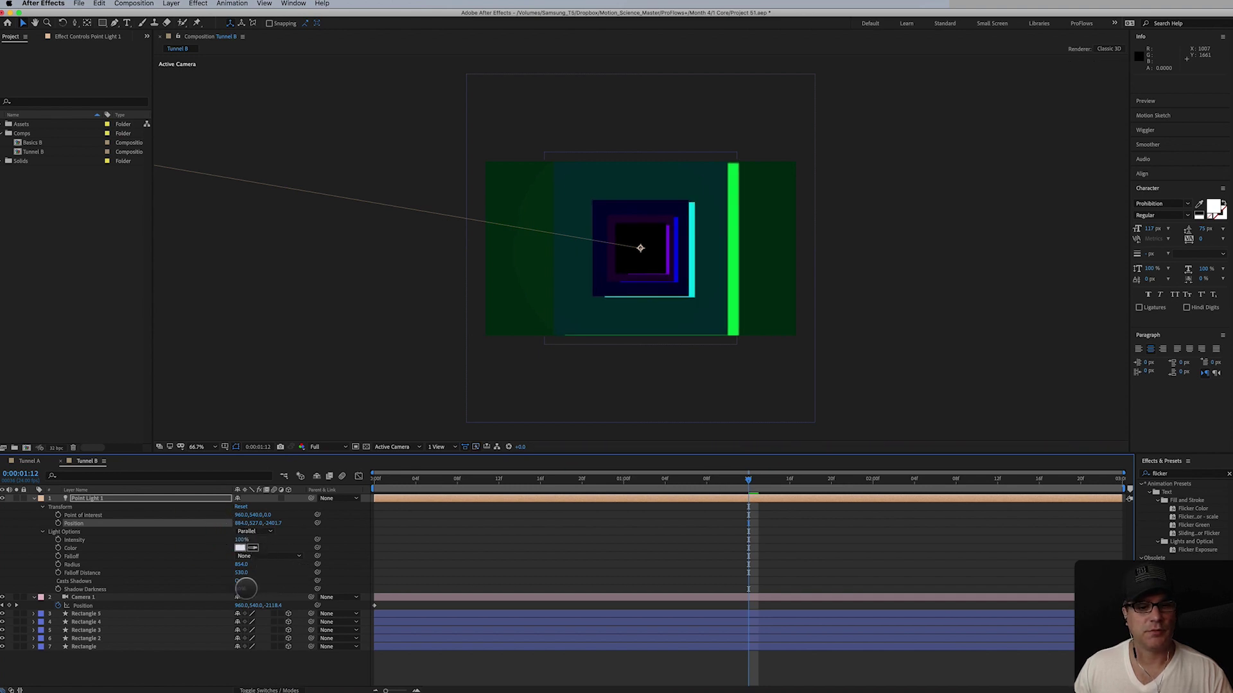
pyautogui.moveTo(242, 540); pyautogui.dragTo(275, 541)
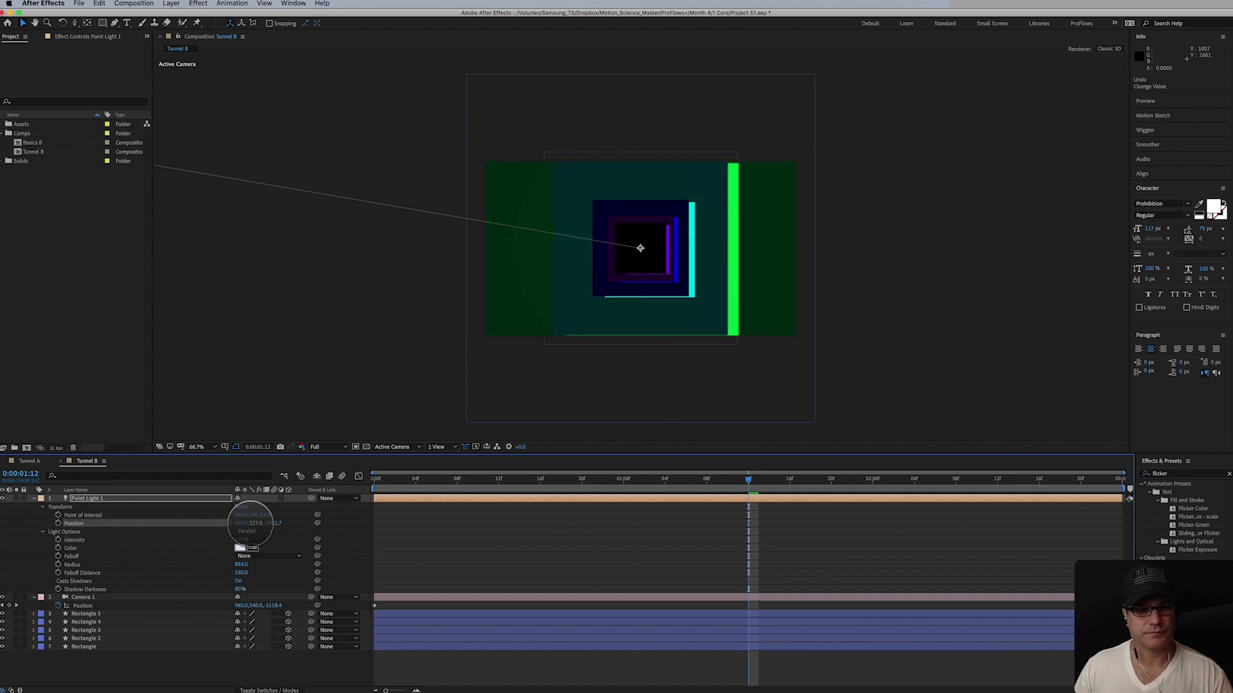
# Undo back to a Point light, briefly try the Ambient light type, then undo to restore Point
pyautogui.click(250, 523)
pyautogui.click(250, 523)
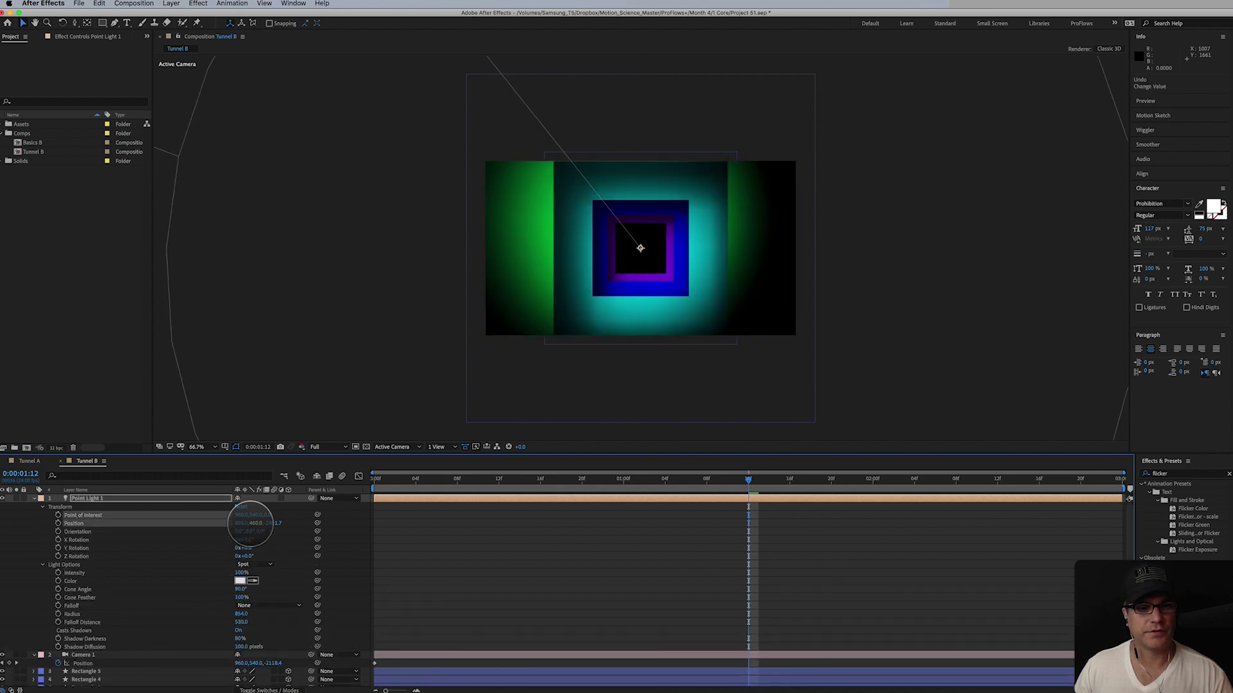
pyautogui.press('super+z')
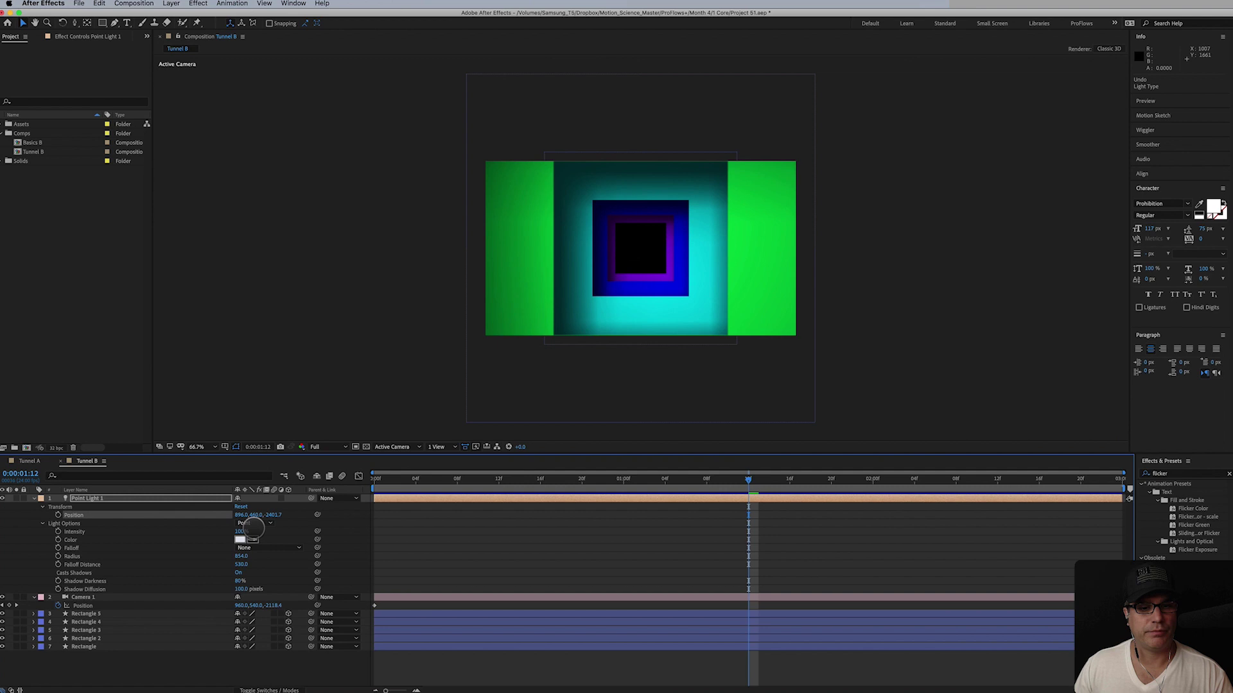
pyautogui.click(256, 523)
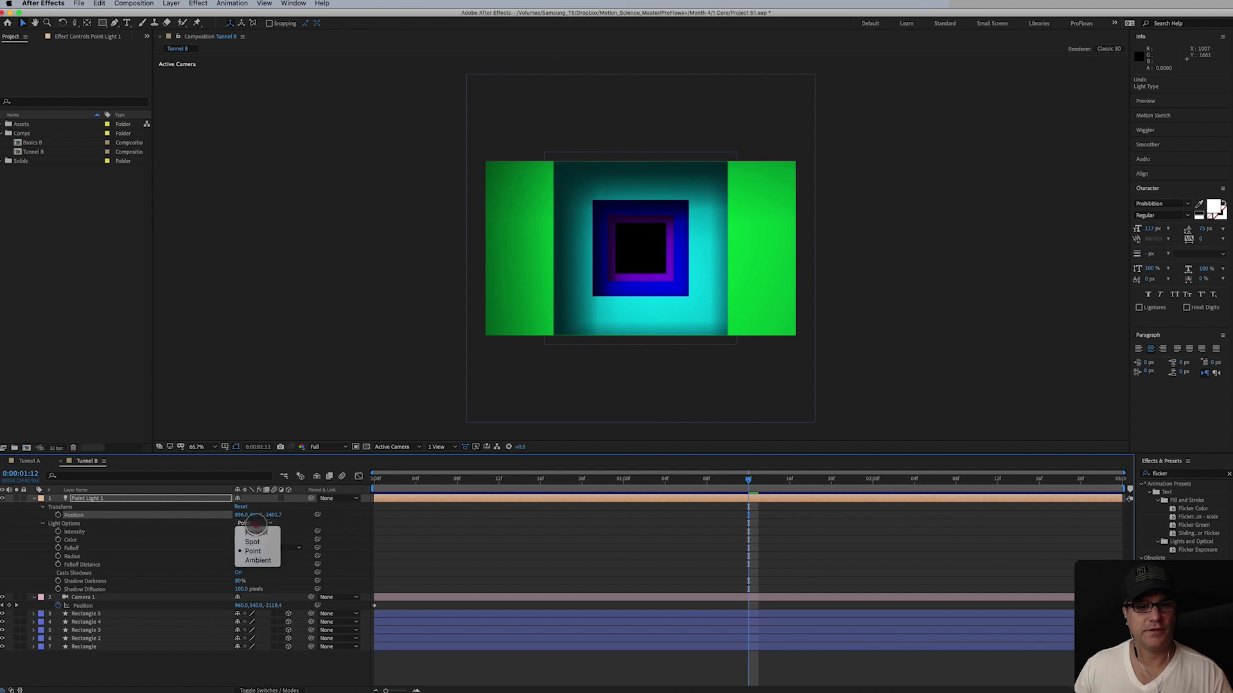
pyautogui.click(264, 560)
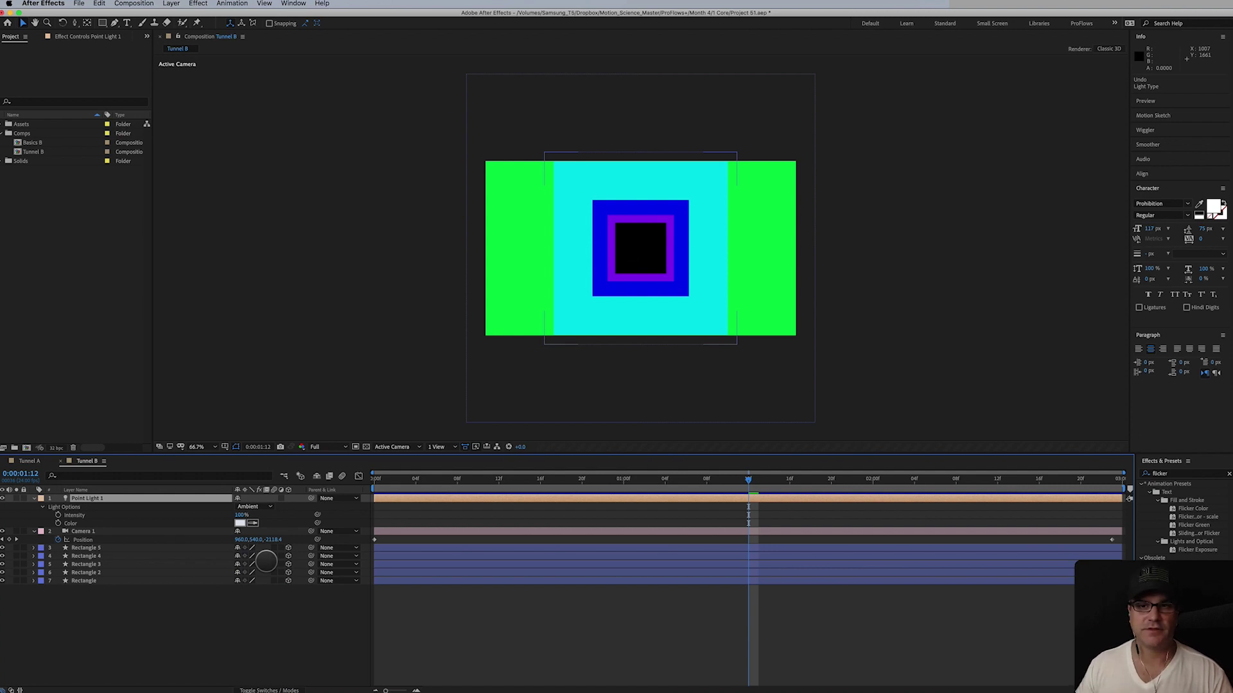
pyautogui.press('super+z')
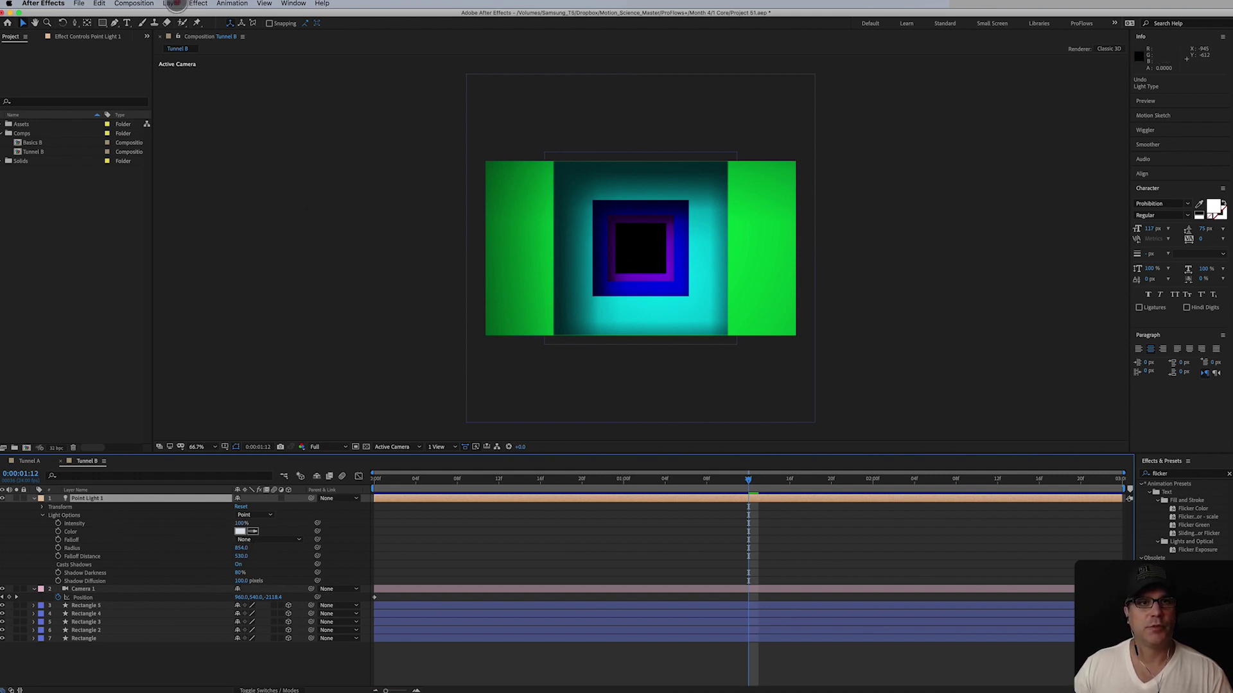
# Create a new light layer named Ambient with Light Type Ambient and reduced Intensity
pyautogui.click(172, 4)
pyautogui.moveTo(220, 13)
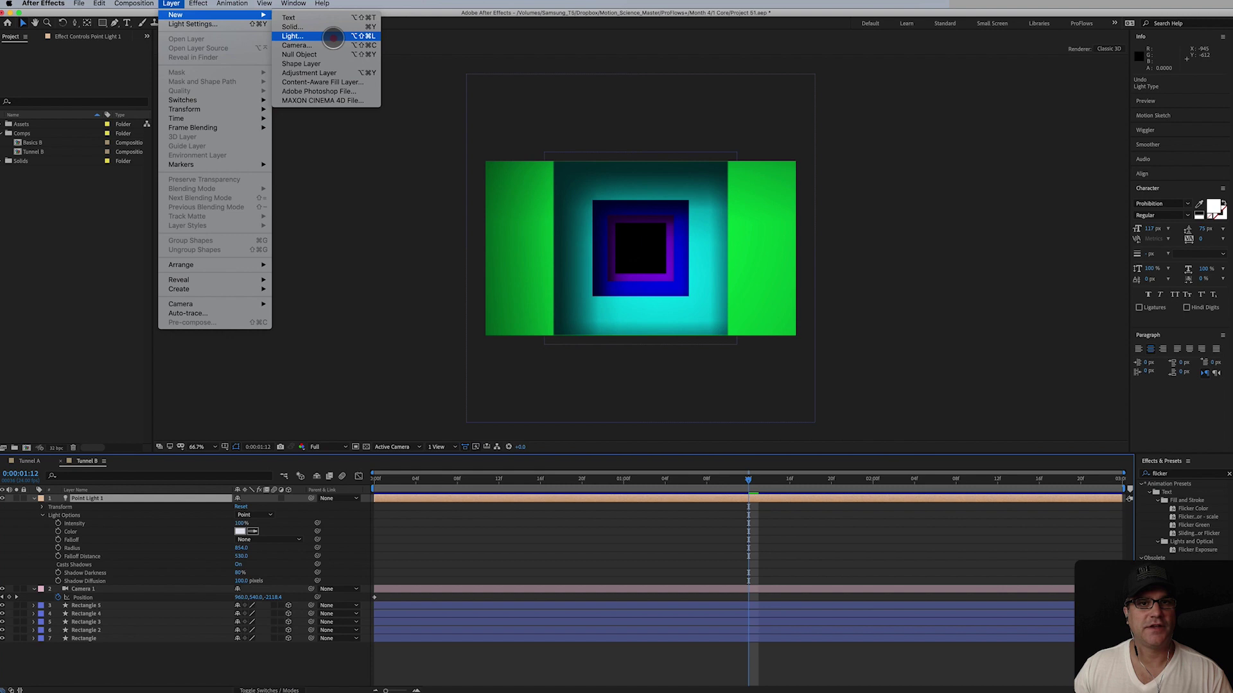
pyautogui.click(332, 36)
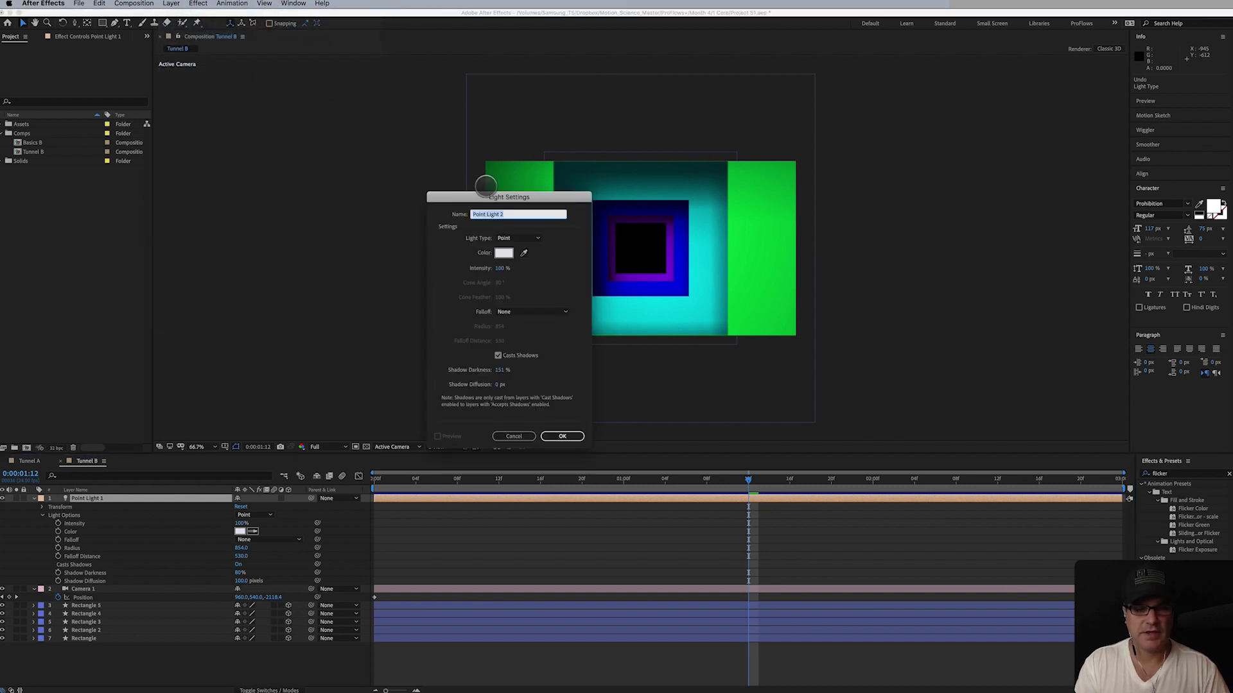
pyautogui.write('K')
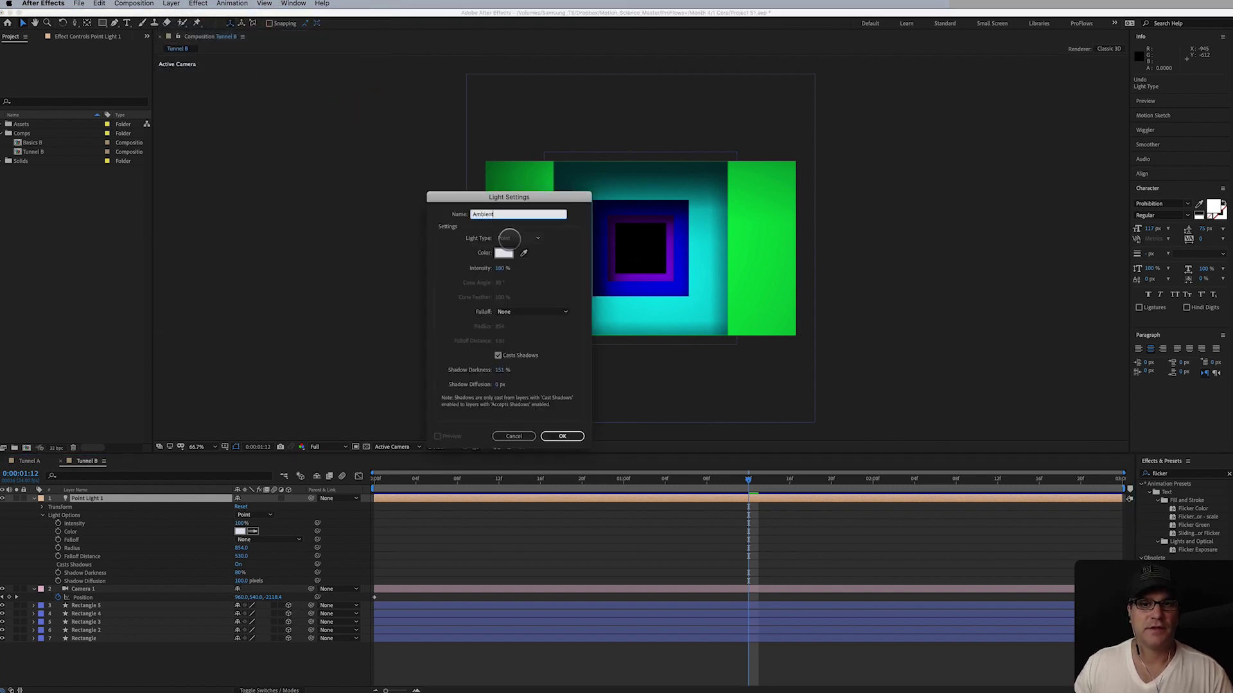
pyautogui.click(518, 238)
pyautogui.click(519, 277)
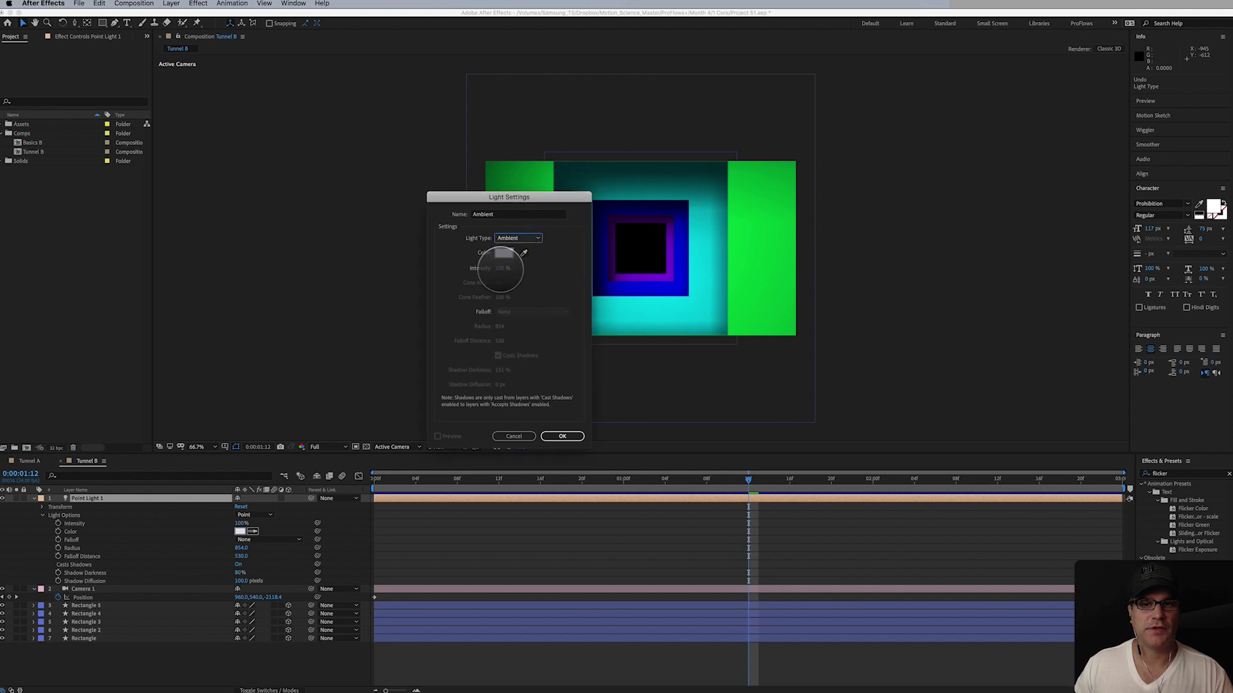
pyautogui.moveTo(500, 269); pyautogui.dragTo(494, 297)
pyautogui.click(553, 438)
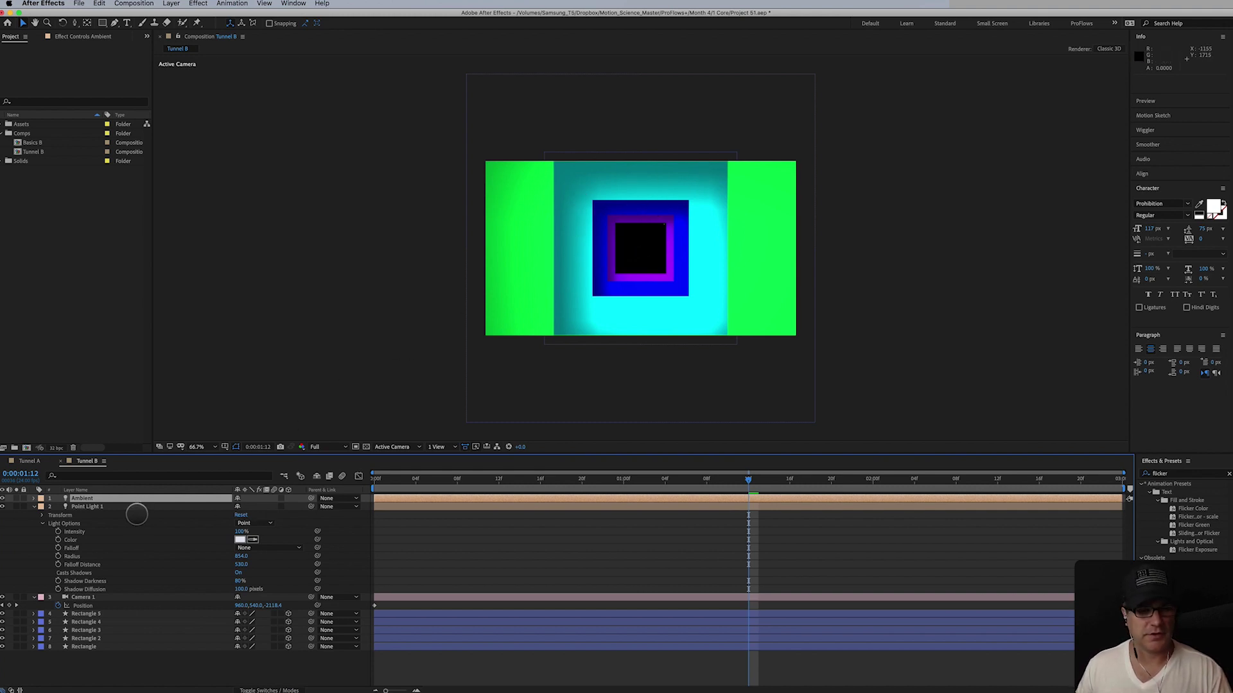
# Reveal the Ambient light's options and set its Intensity to 10%
pyautogui.press('a')
pyautogui.press('a')
pyautogui.click(239, 514)
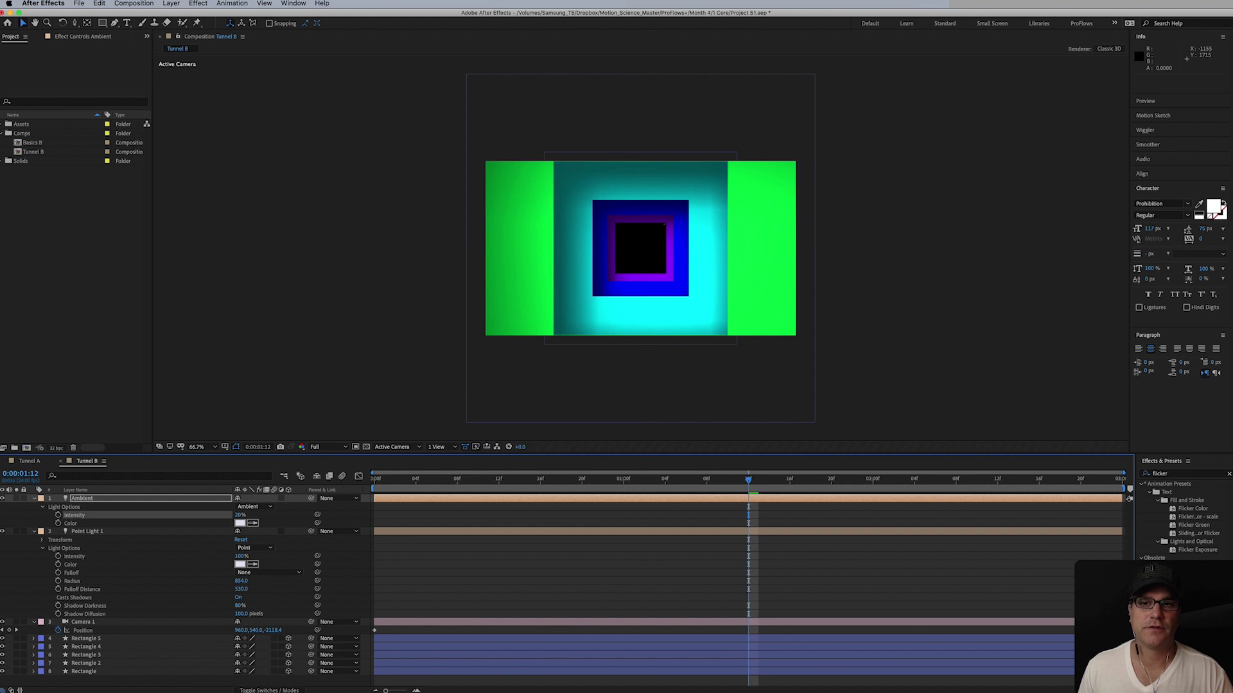
pyautogui.click(240, 515)
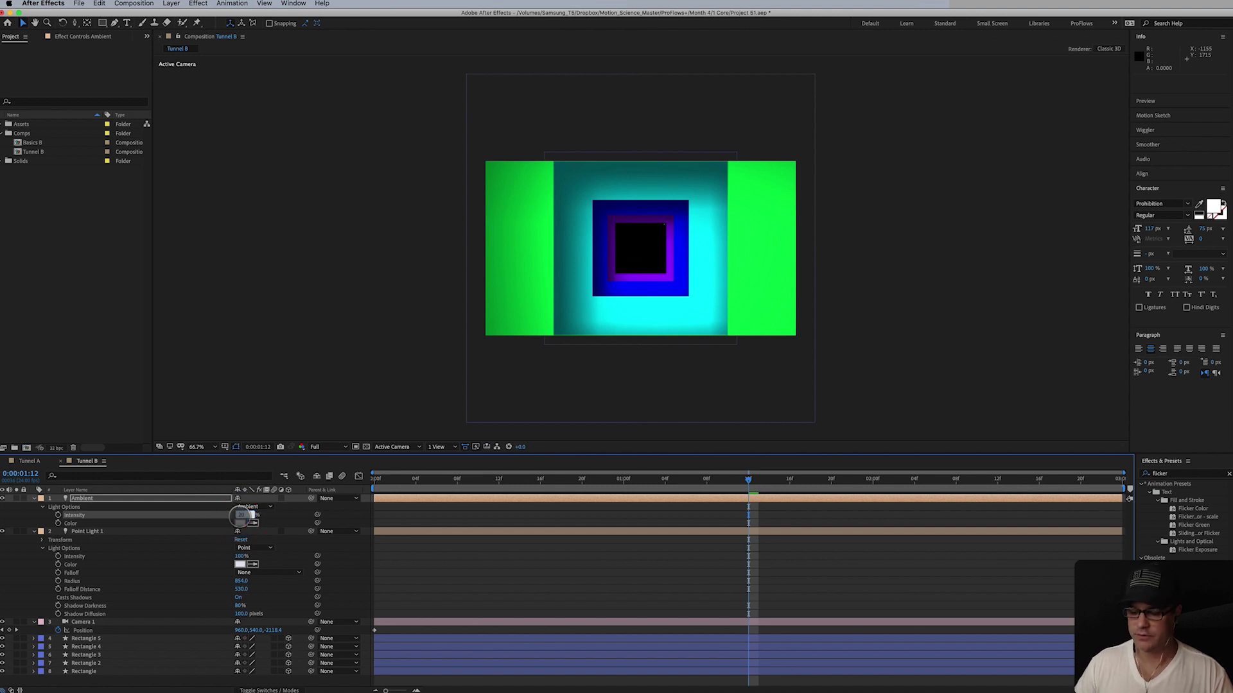
pyautogui.write('10')
pyautogui.press('Return')
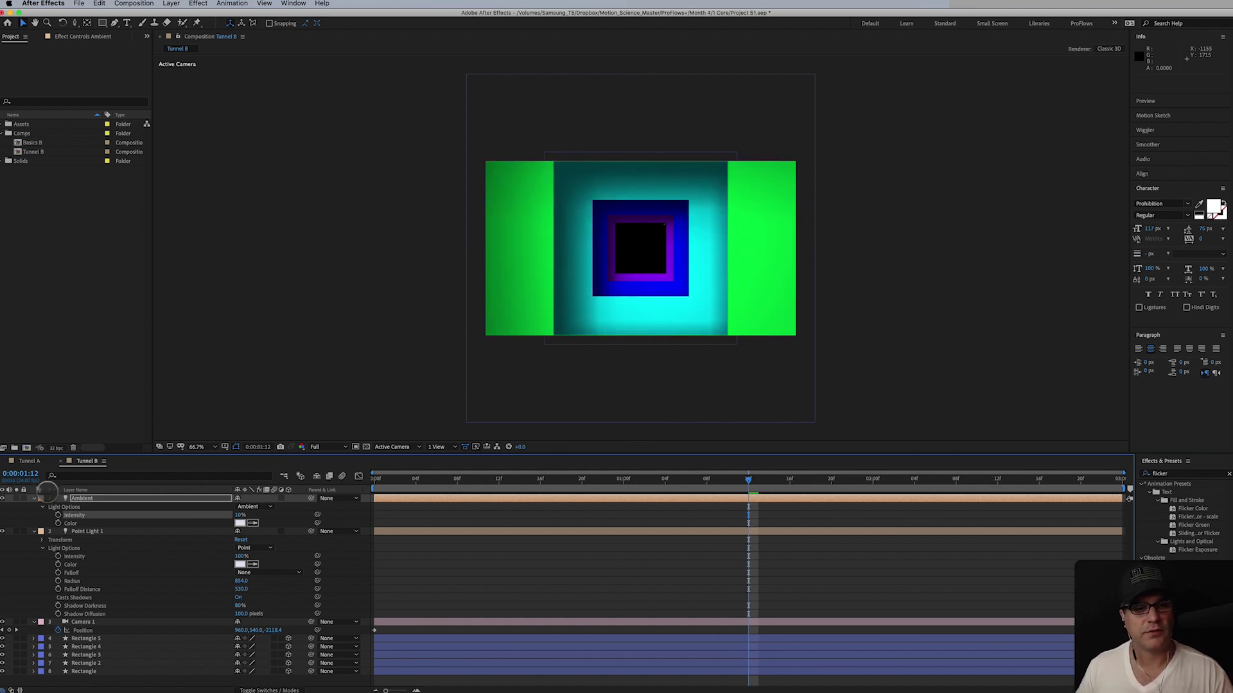
# Toggle the Ambient light off and on to compare, set Intensity to 15%, and preview
pyautogui.click(4, 499)
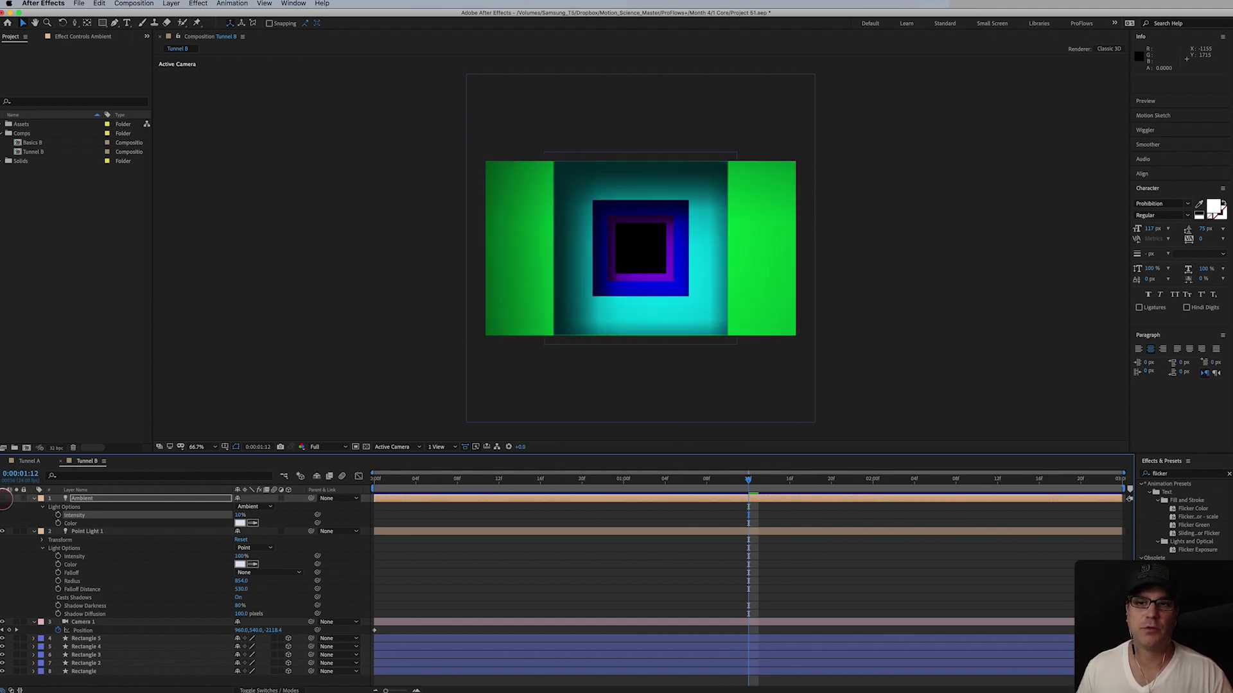
pyautogui.click(4, 499)
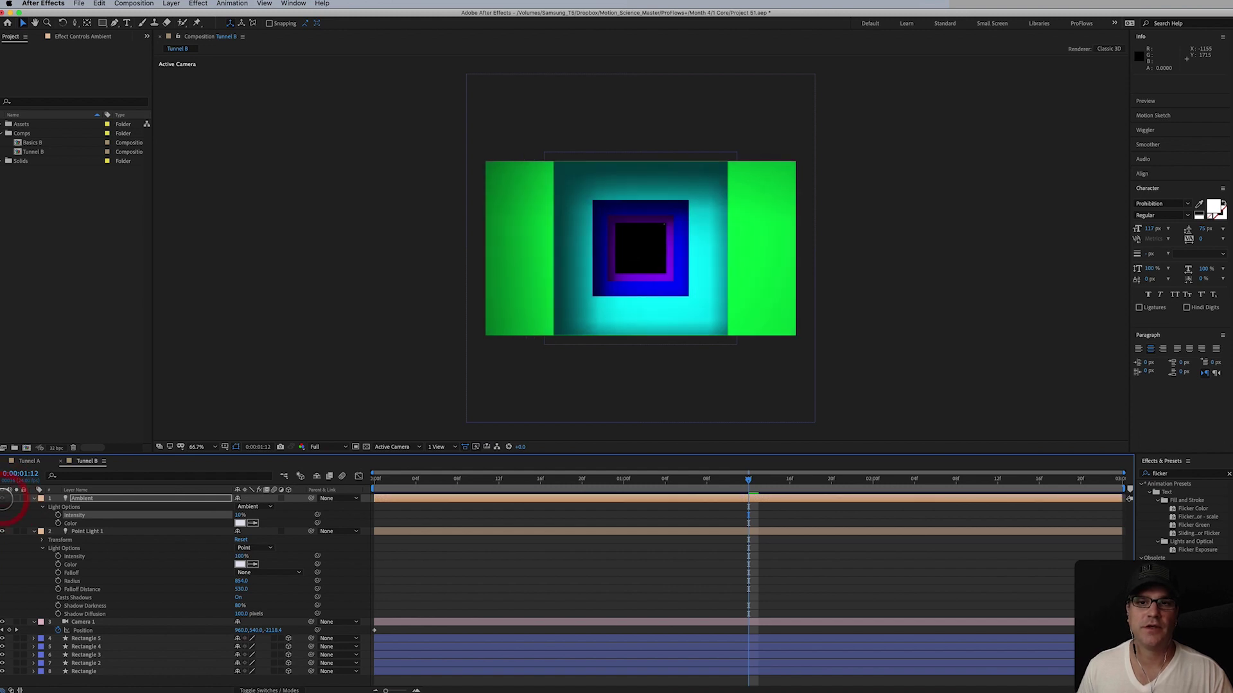
pyautogui.click(239, 515)
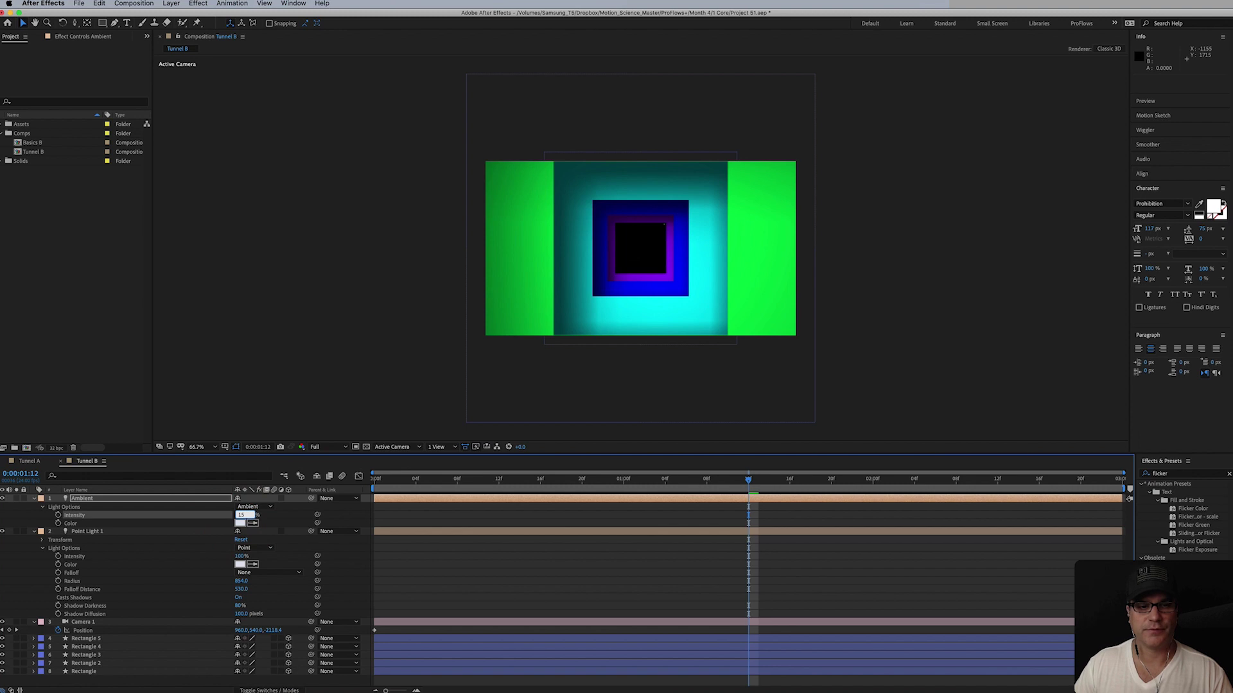
pyautogui.press('Return')
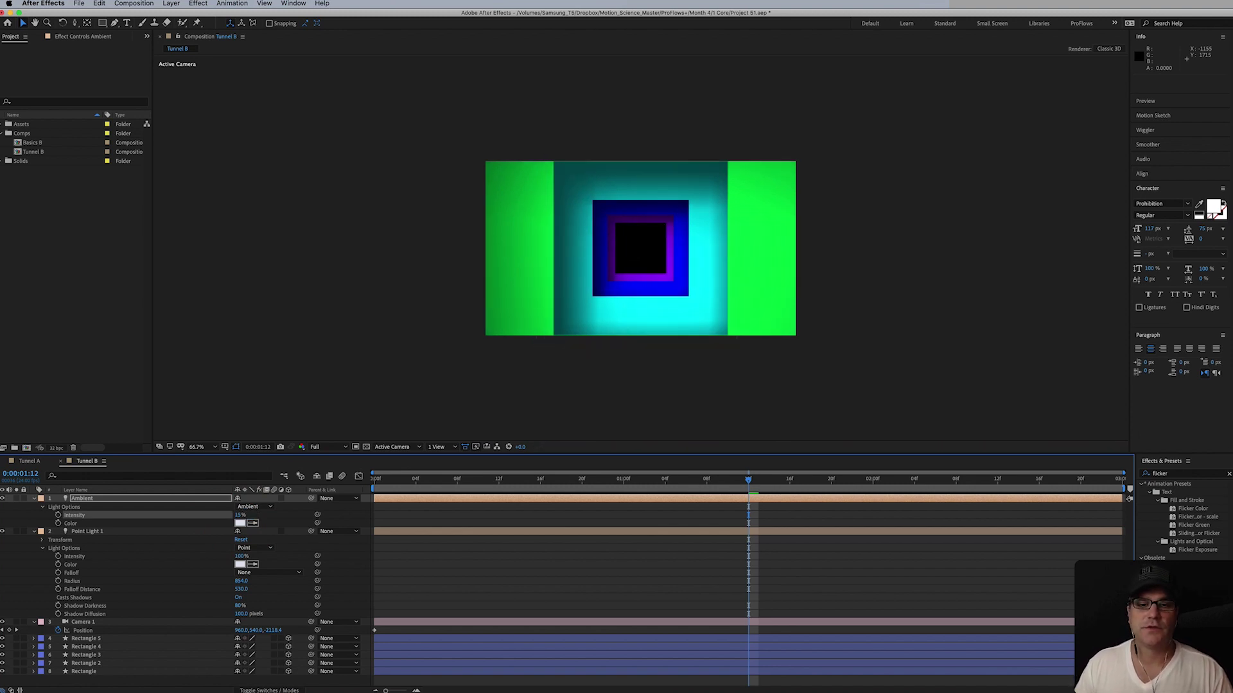
pyautogui.press('space')
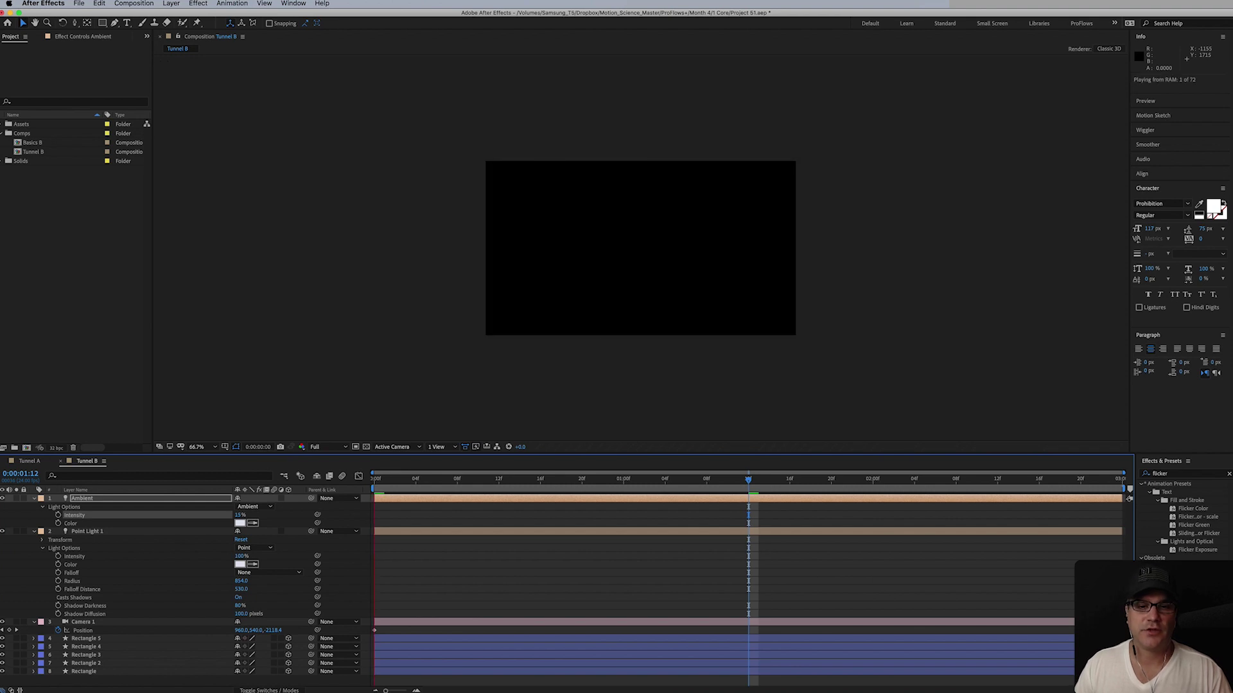